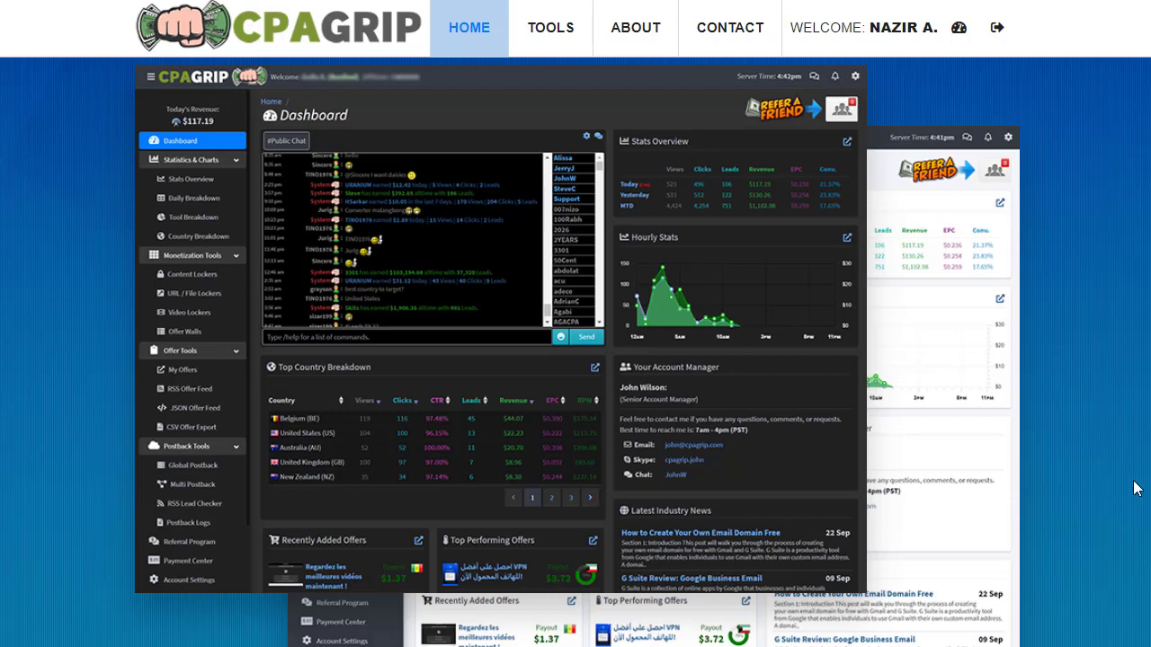
Examine the Advanced Analytics Engine section of the homepage, including the Statistics Overview sample with its activity graph and country breakdown
scroll(1134, 488, "down", 3)
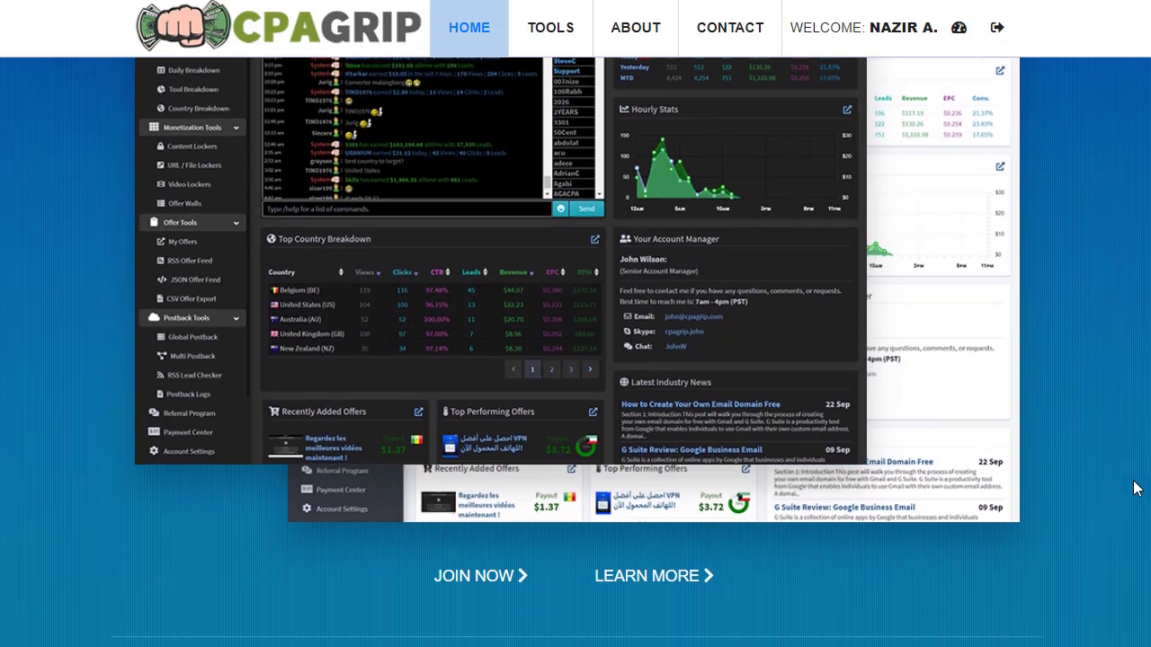
scroll(1134, 488, "down", 4)
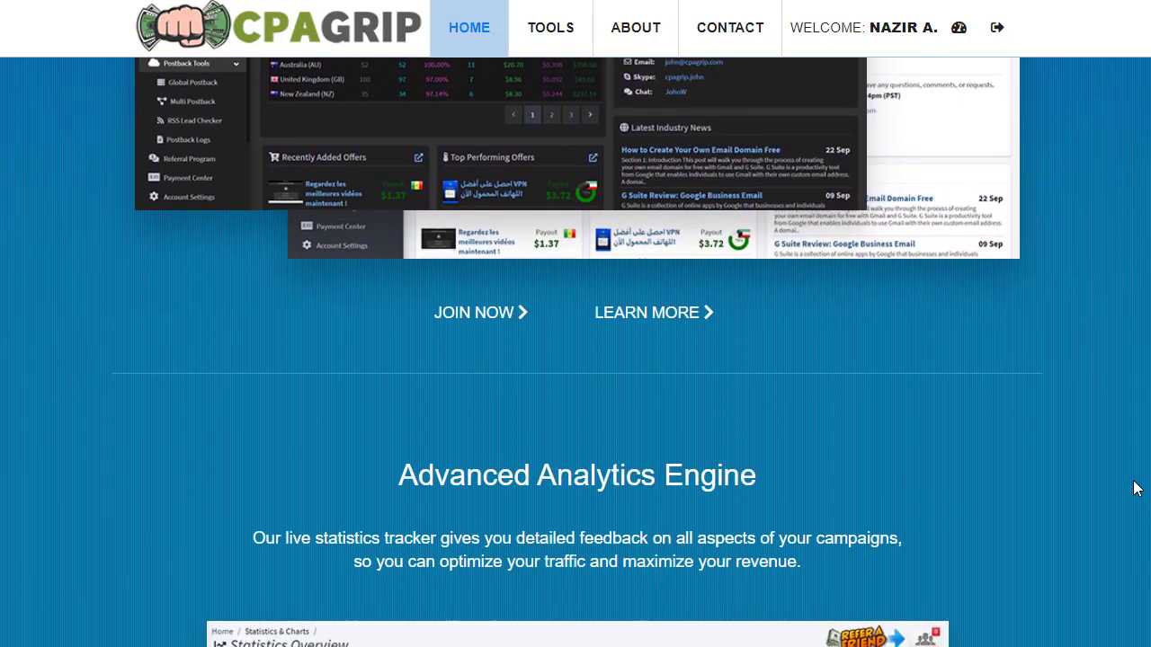
scroll(1134, 488, "down", 6)
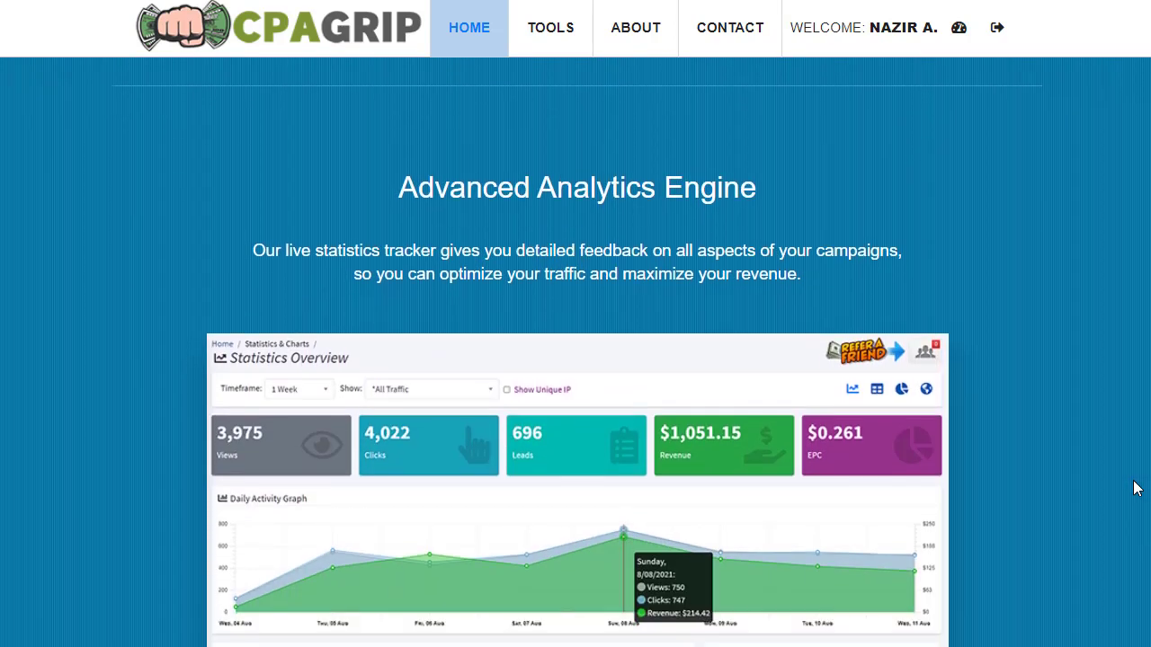
scroll(1134, 488, "up", 3)
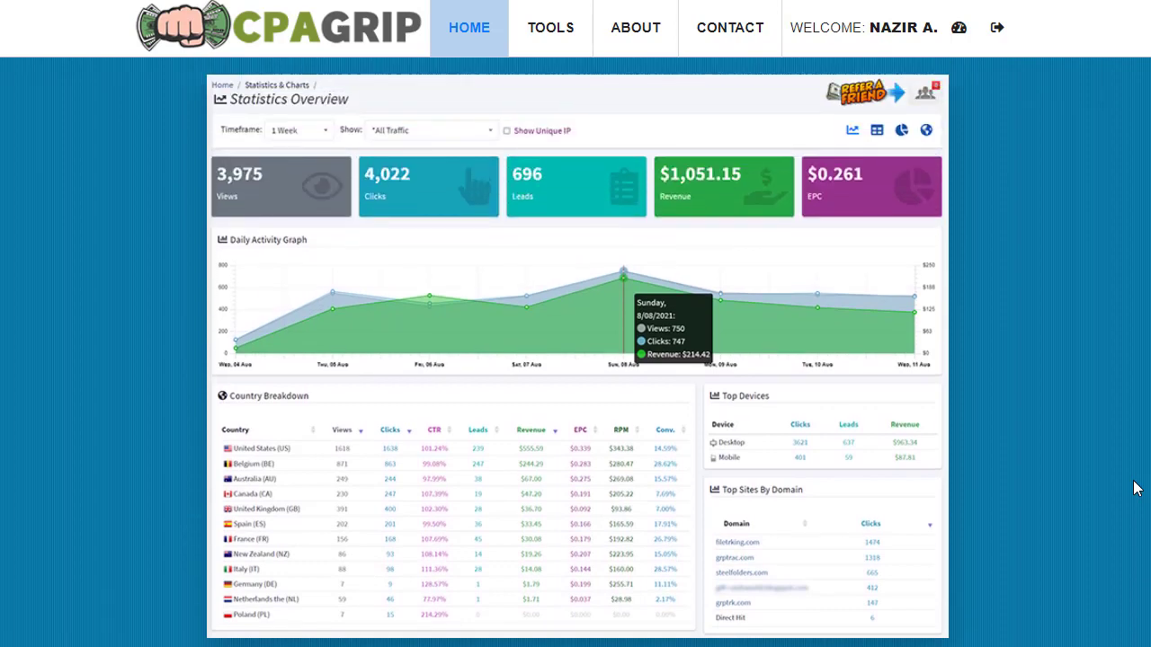
scroll(1135, 488, "down", 1)
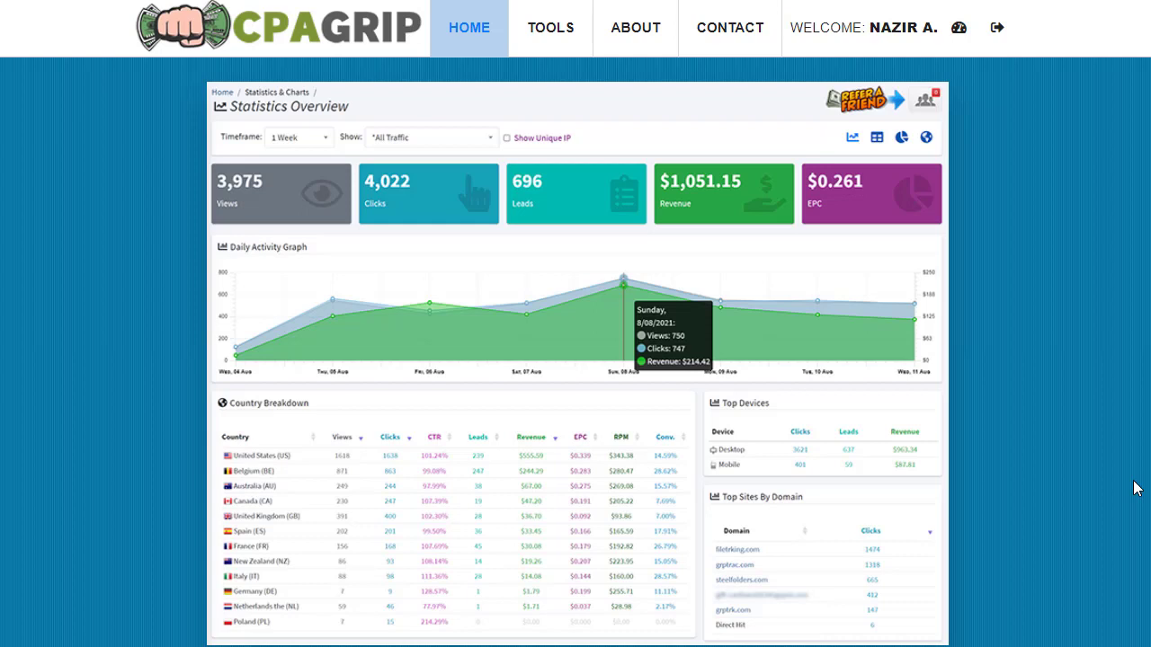
scroll(1134, 488, "down", 2)
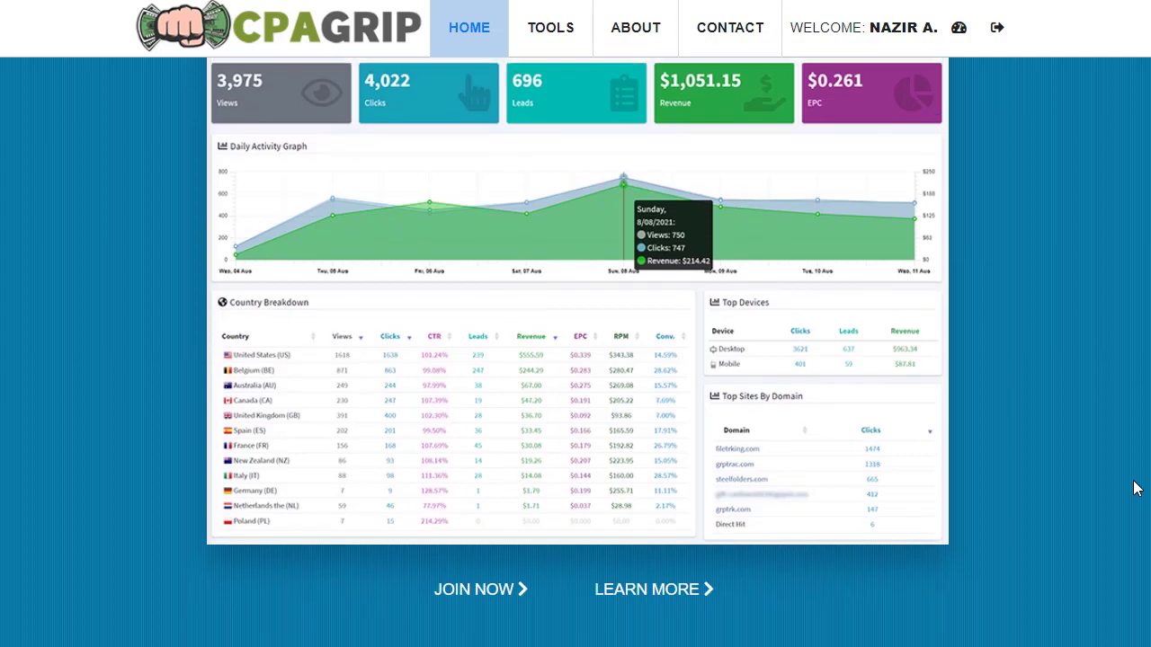
scroll(1134, 488, "up", 2)
scroll(1134, 488, "down", 2)
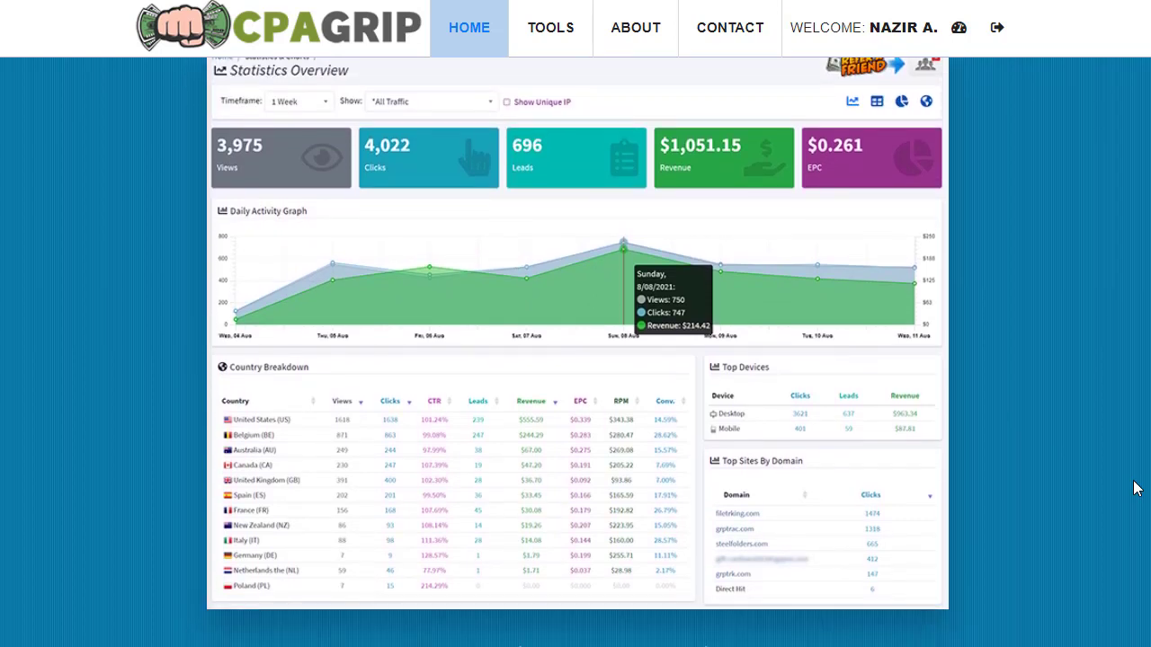
scroll(1134, 488, "up", 2)
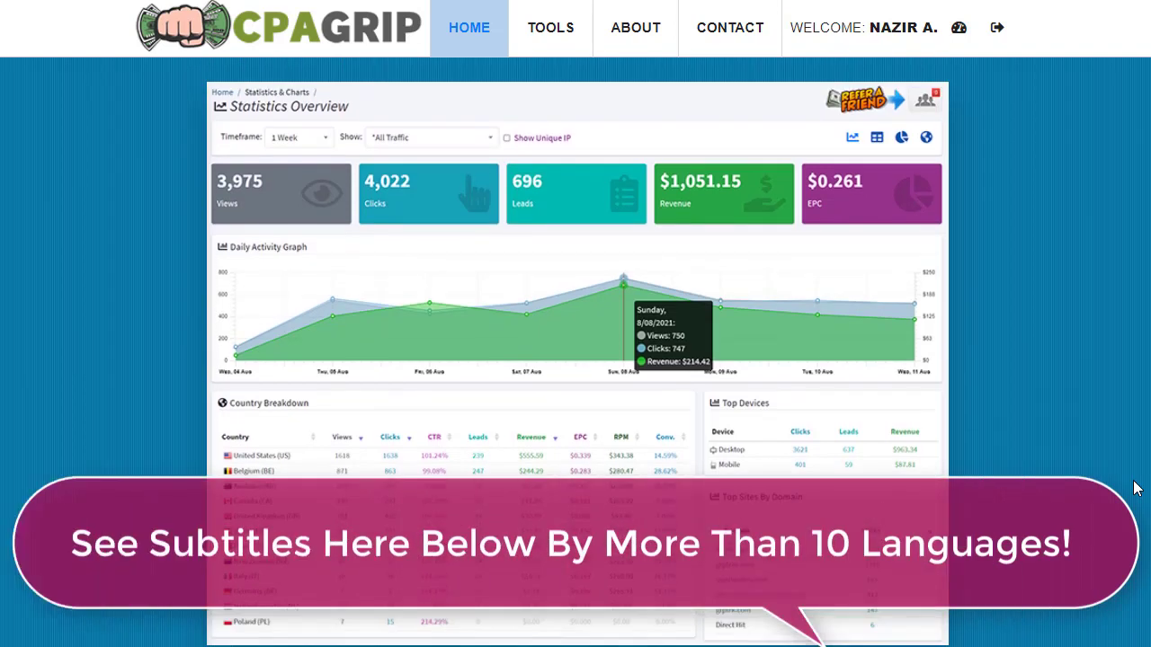
scroll(1134, 488, "down", 1)
scroll(1134, 488, "up", 2)
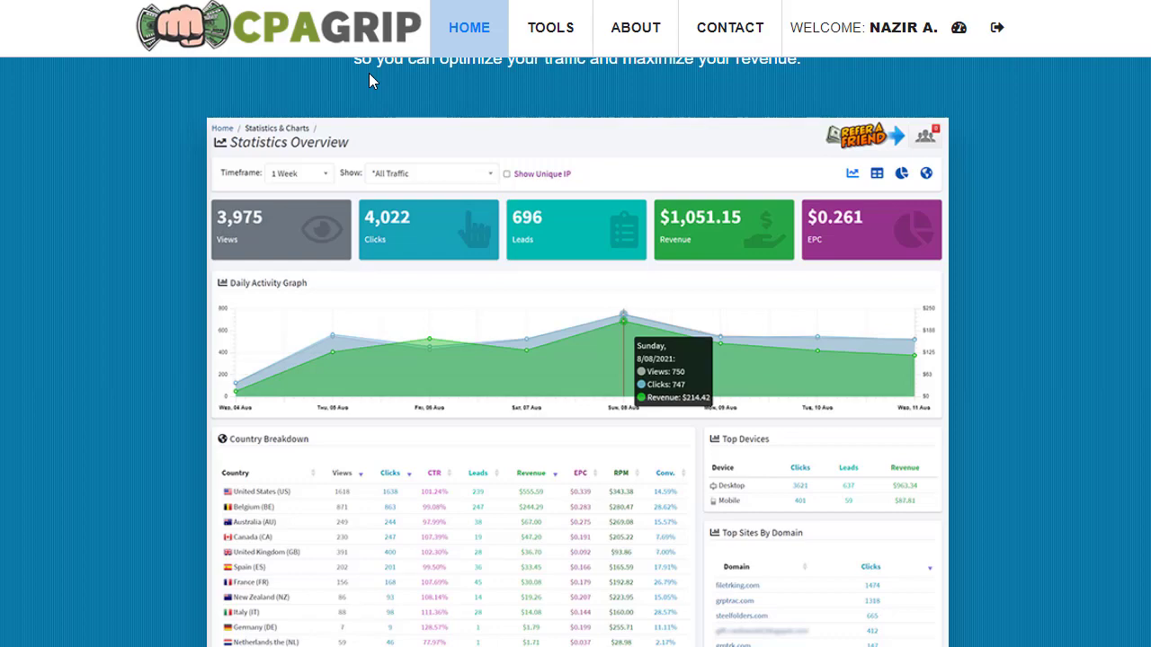
Look over the Publisher Dashboard and Why CPAGrip sections, up to the Performance Marketing banner of the homepage
scroll(368, 81, "up", 8)
scroll(368, 79, "up", 2)
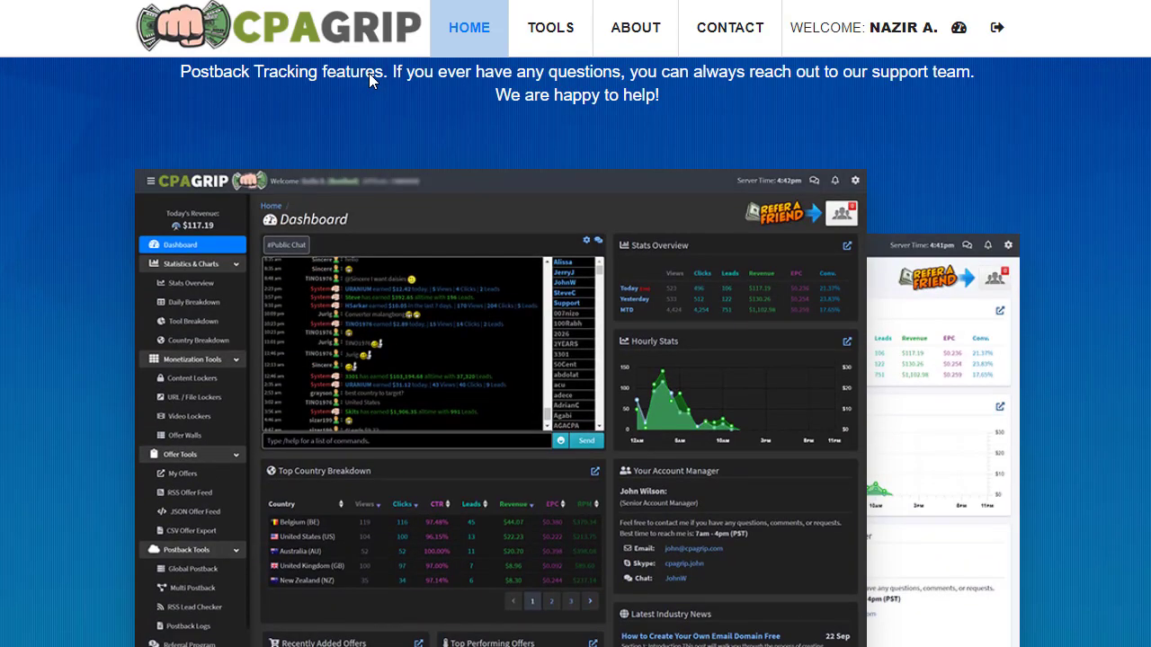
scroll(370, 79, "down", 1)
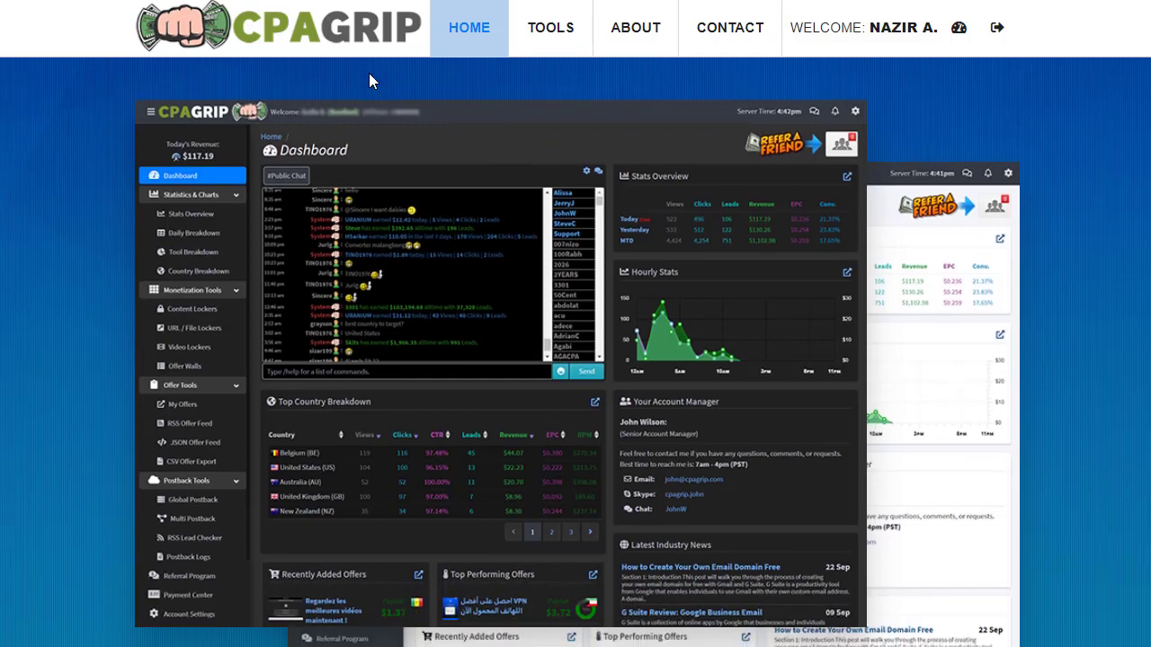
scroll(369, 74, "up", 3)
scroll(369, 74, "up", 6)
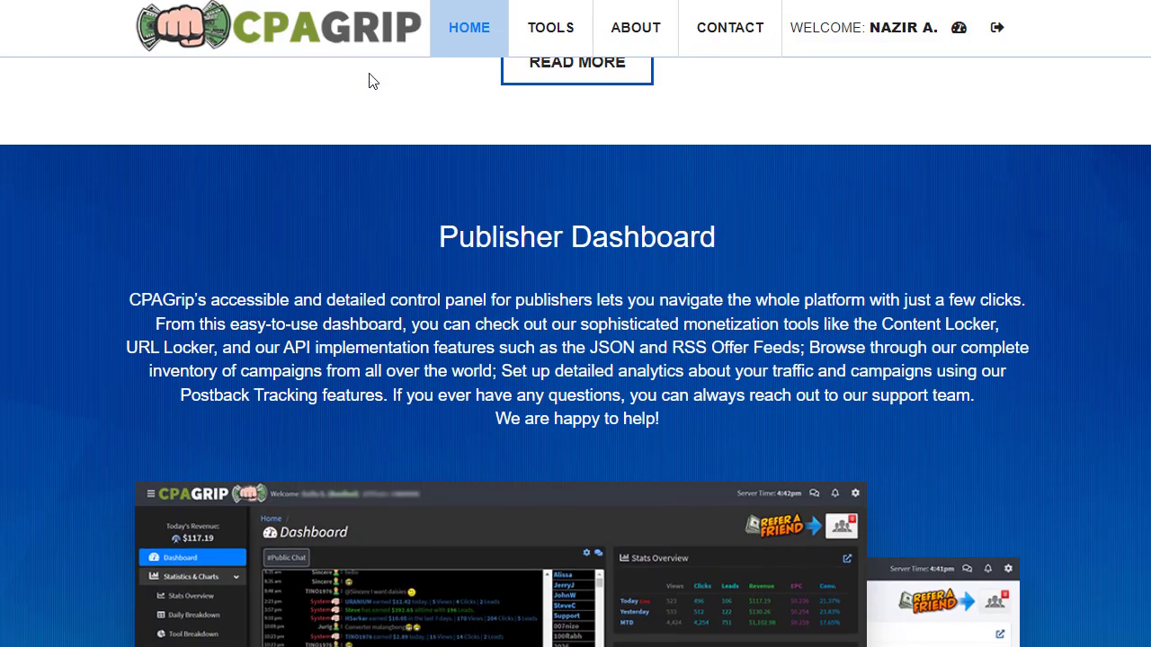
scroll(369, 75, "up", 8)
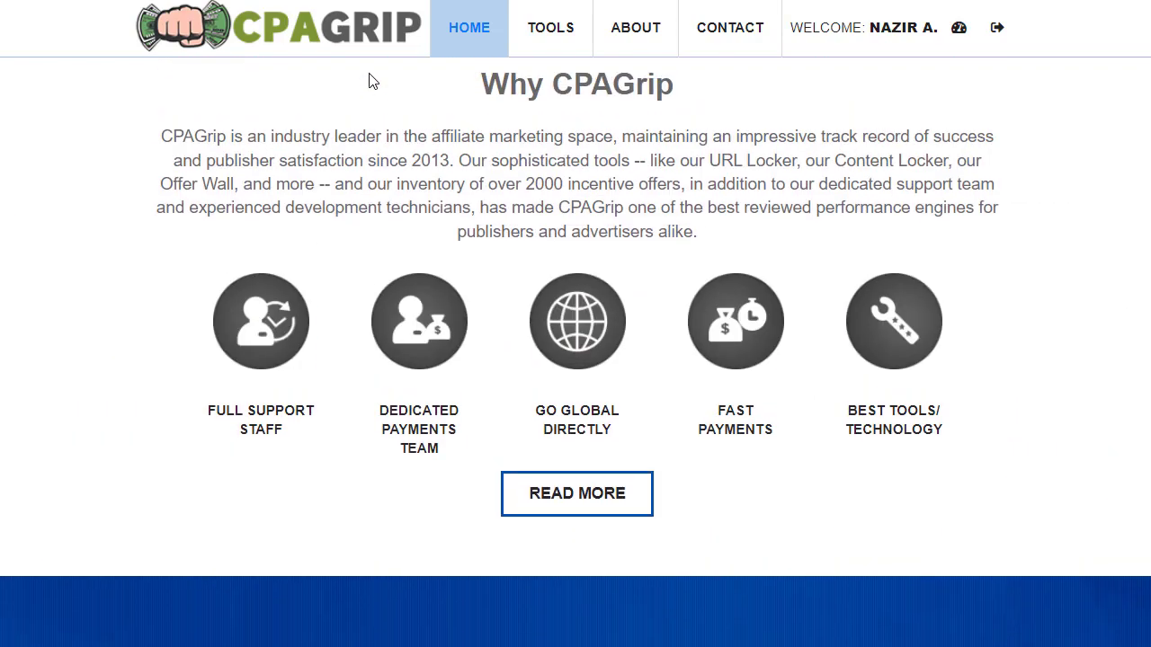
scroll(369, 81, "down", 1)
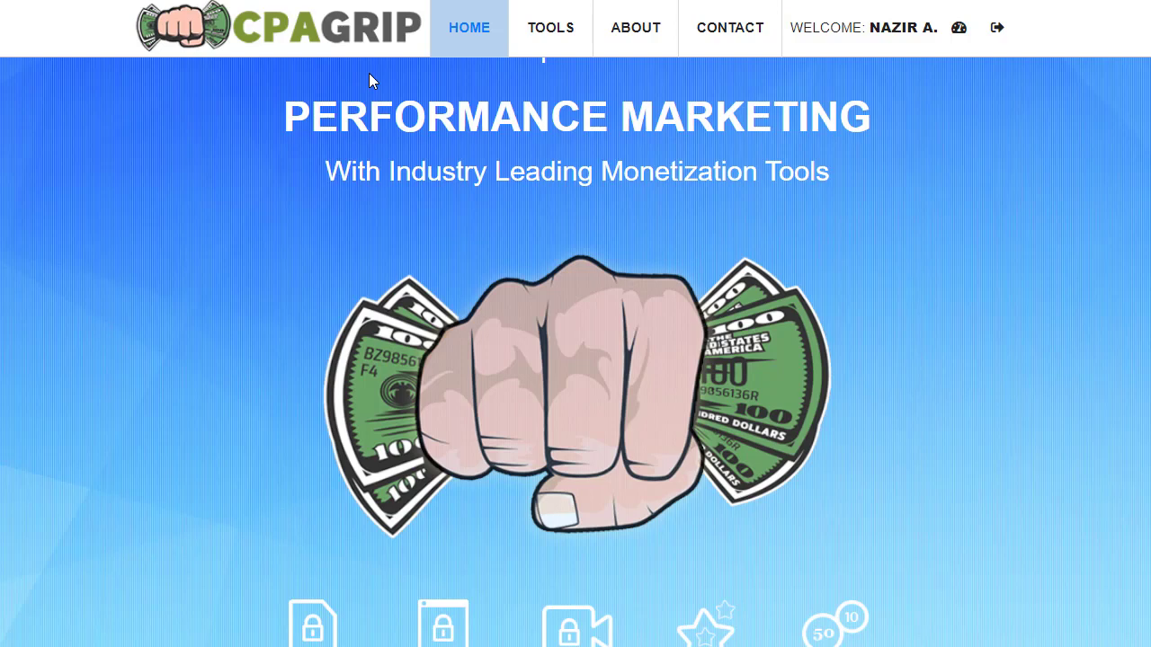
scroll(369, 73, "down", 1)
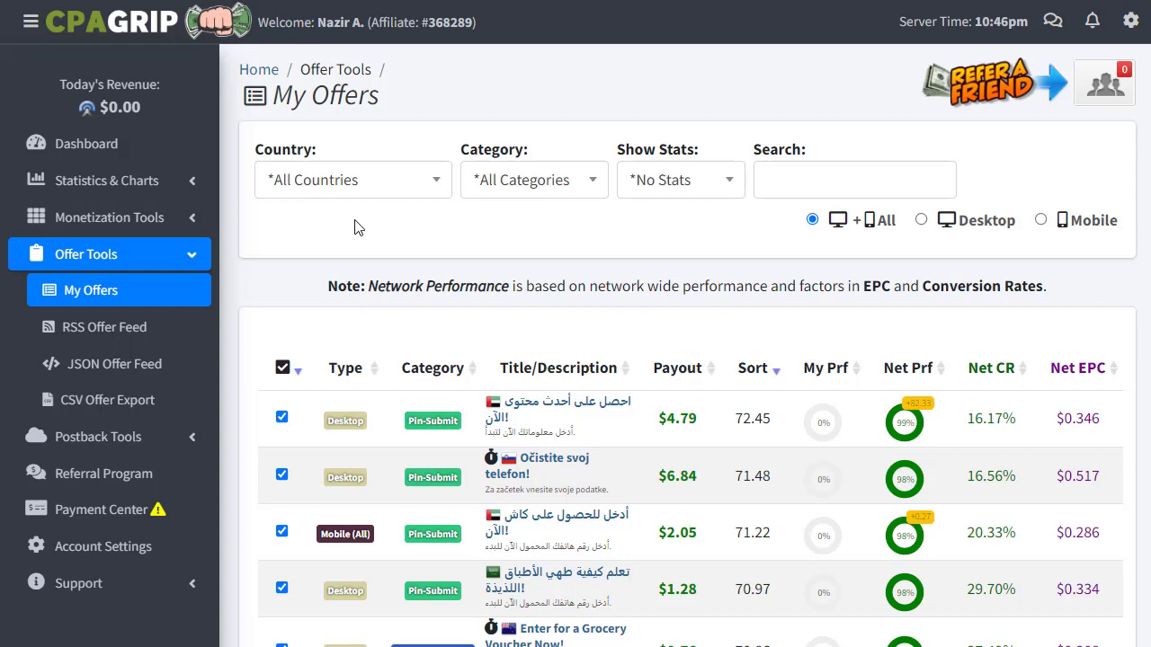
Review the My Offers page, checking the available country filter choices and the offers' payouts and network performance
scroll(356, 227, "down", 1)
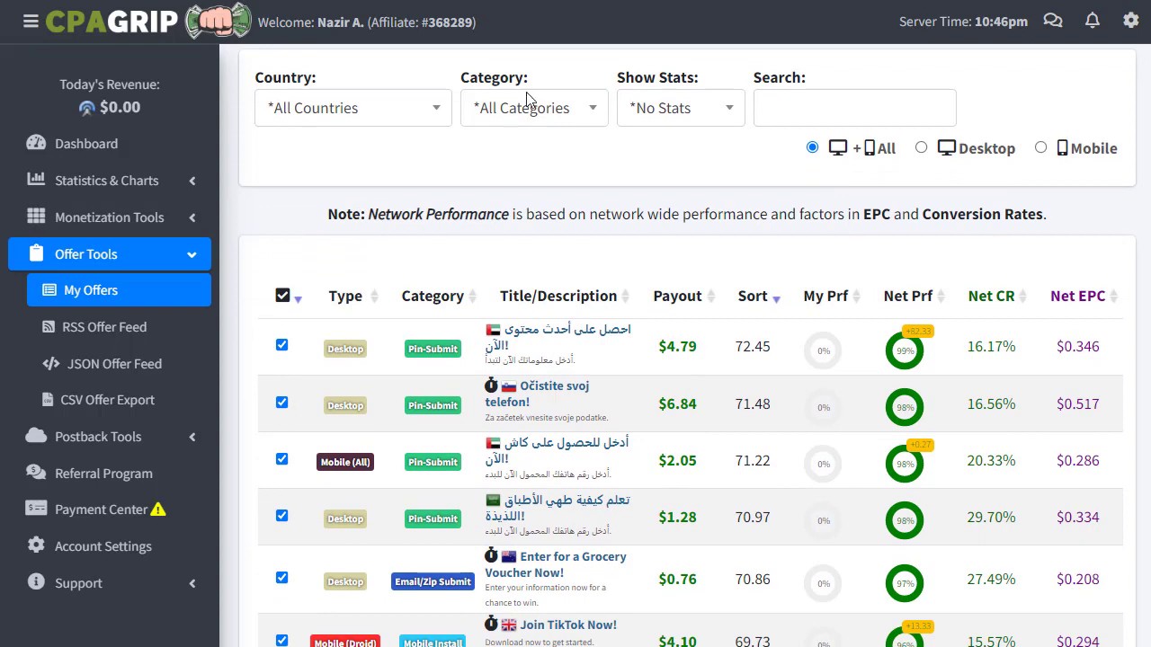
left_click(437, 126)
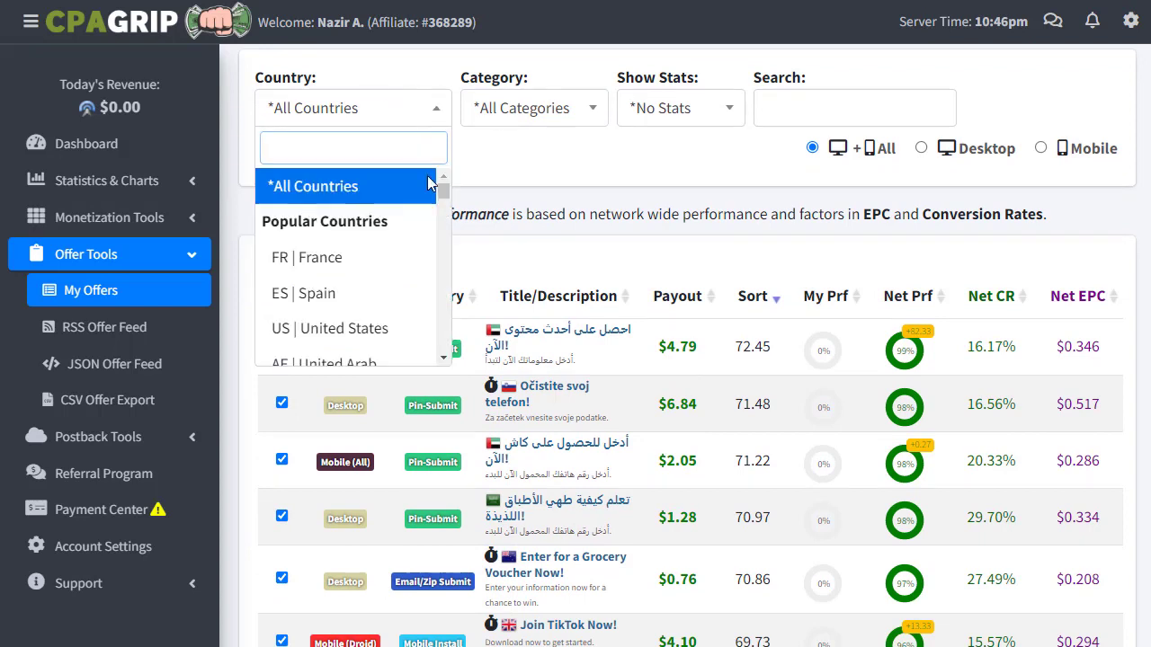
left_click(516, 196)
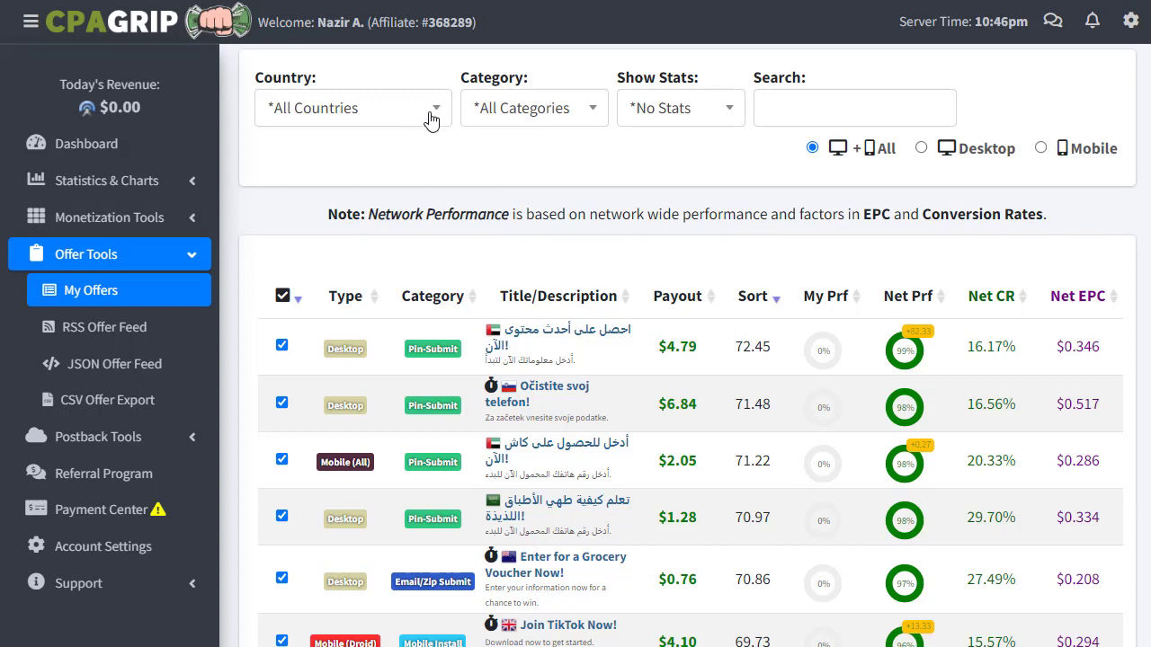
left_click(432, 123)
left_click(485, 172)
scroll(708, 157, "down", 3)
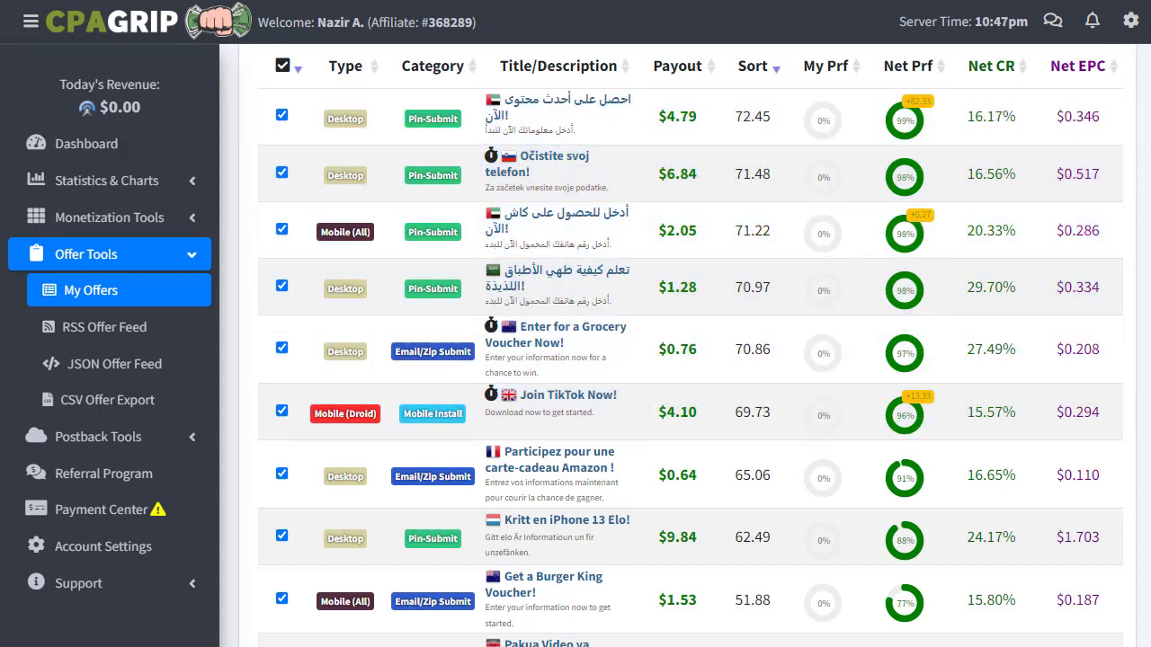
scroll(866, 164, "up", 3)
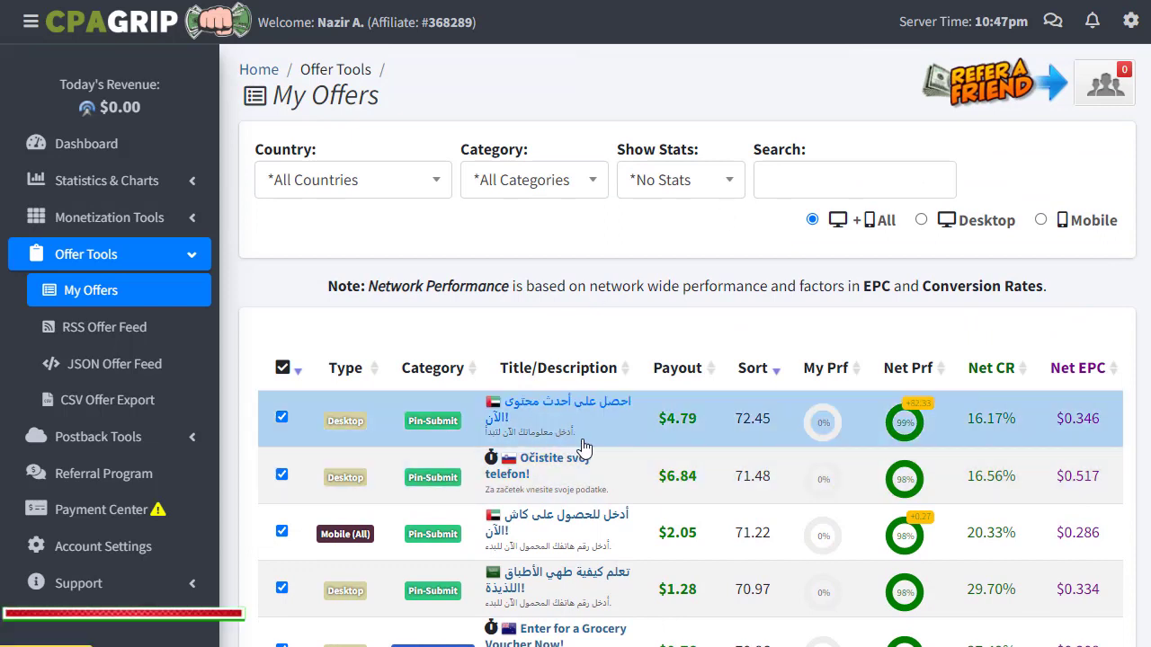
Search the offers for "gift card" and review the matching offers' device types, categories, payouts and network EPC
left_click(815, 175)
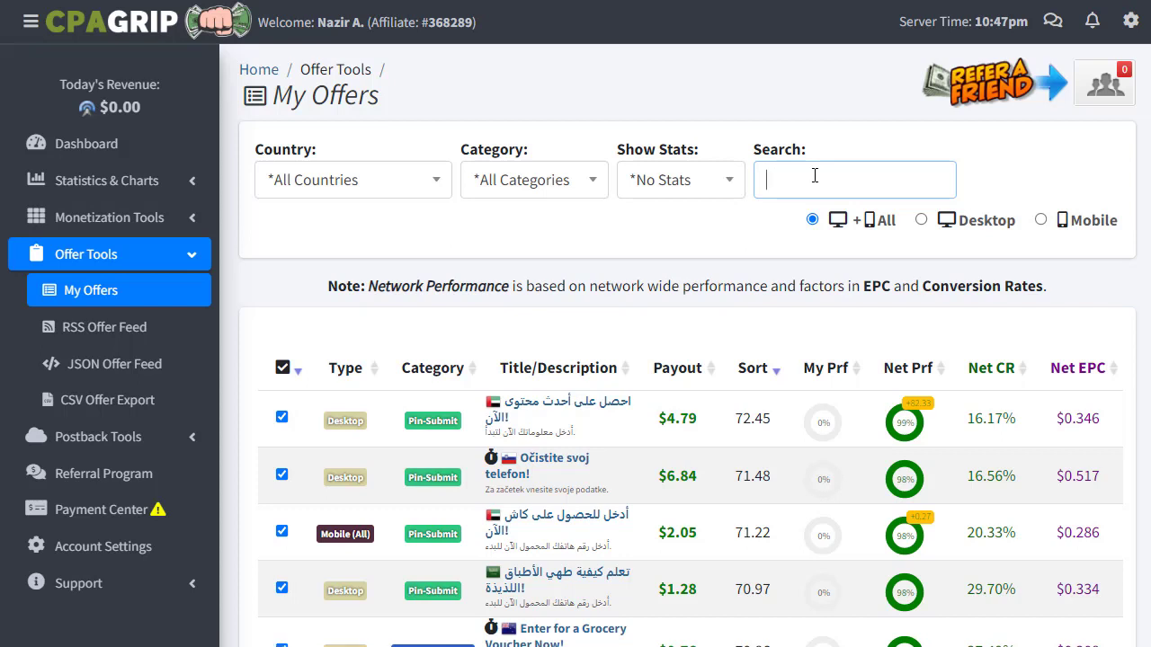
type("gift card")
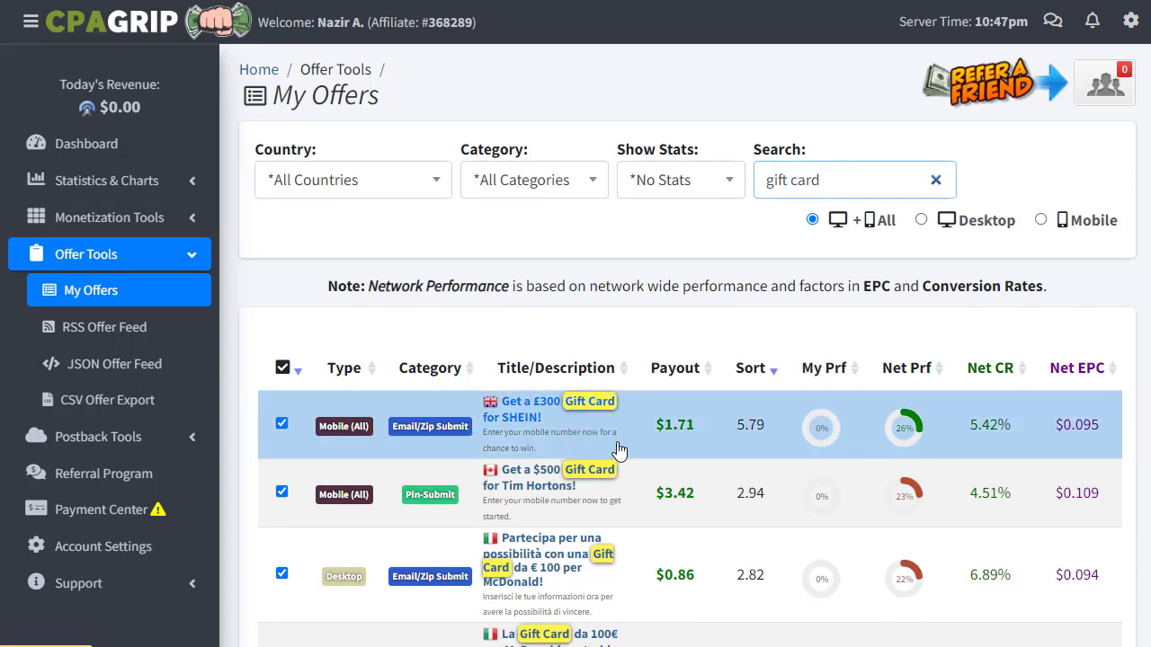
scroll(686, 360, "down", 3)
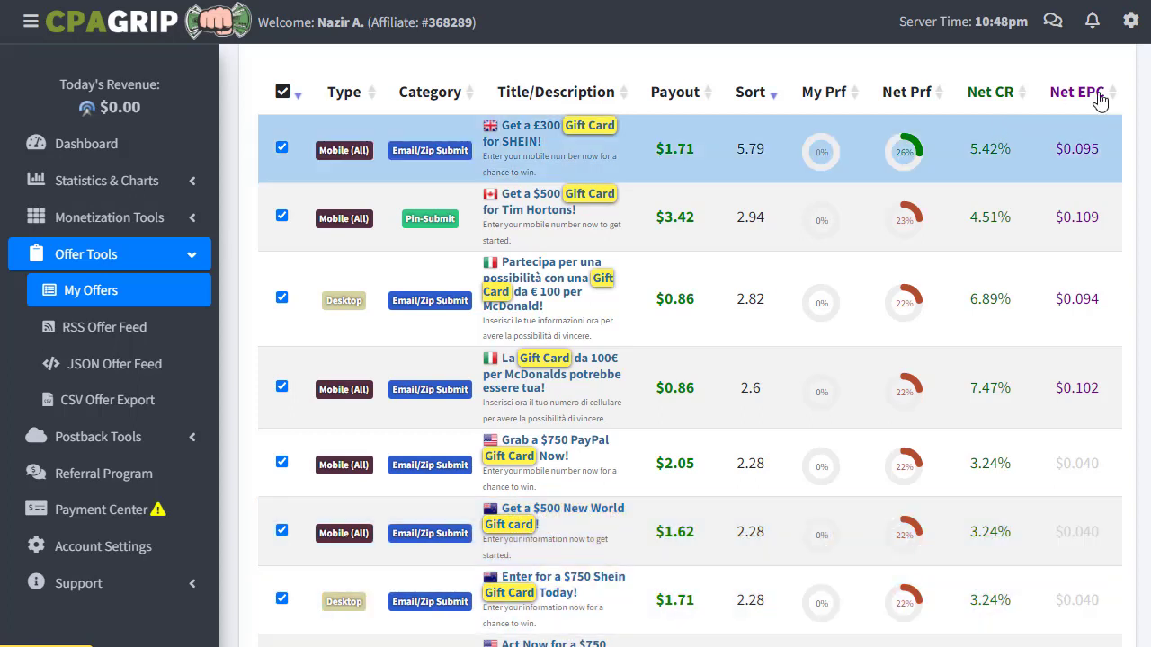
scroll(690, 360, "down", 4)
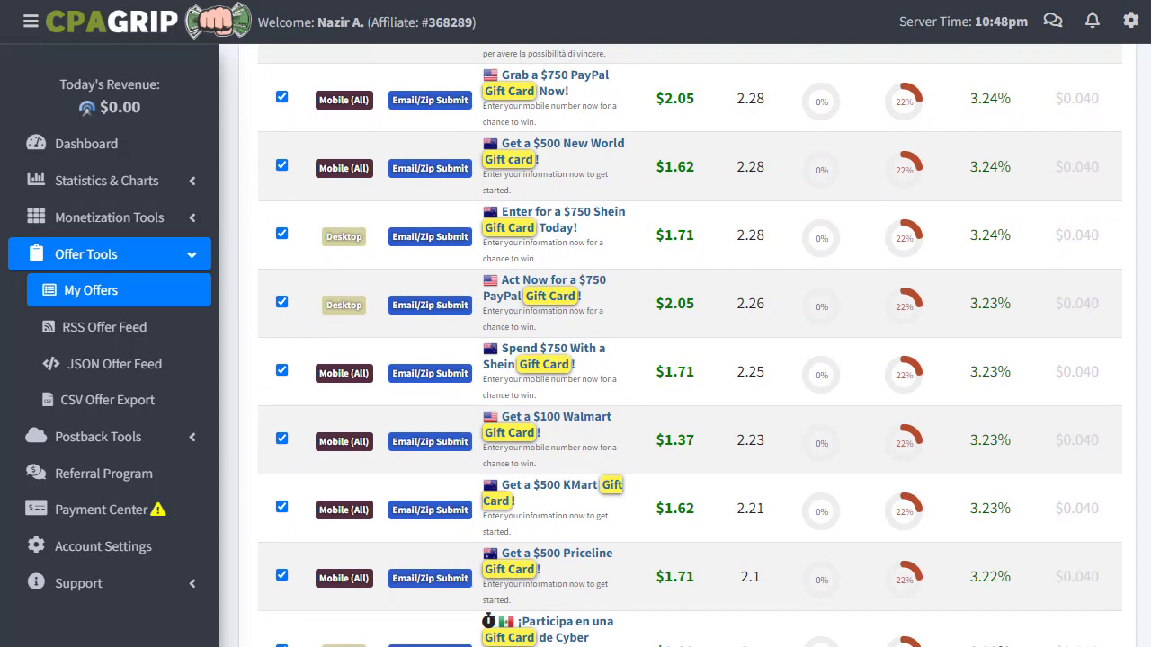
scroll(1137, 341, "down", 3)
scroll(1122, 203, "up", 6)
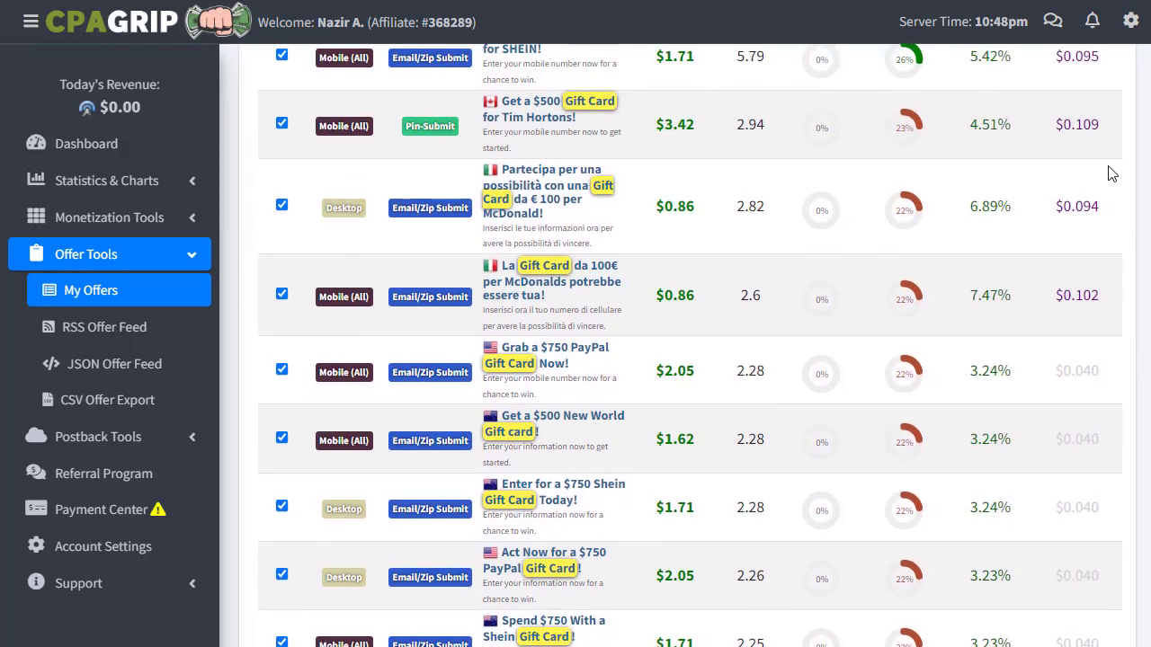
scroll(1112, 170, "up", 1)
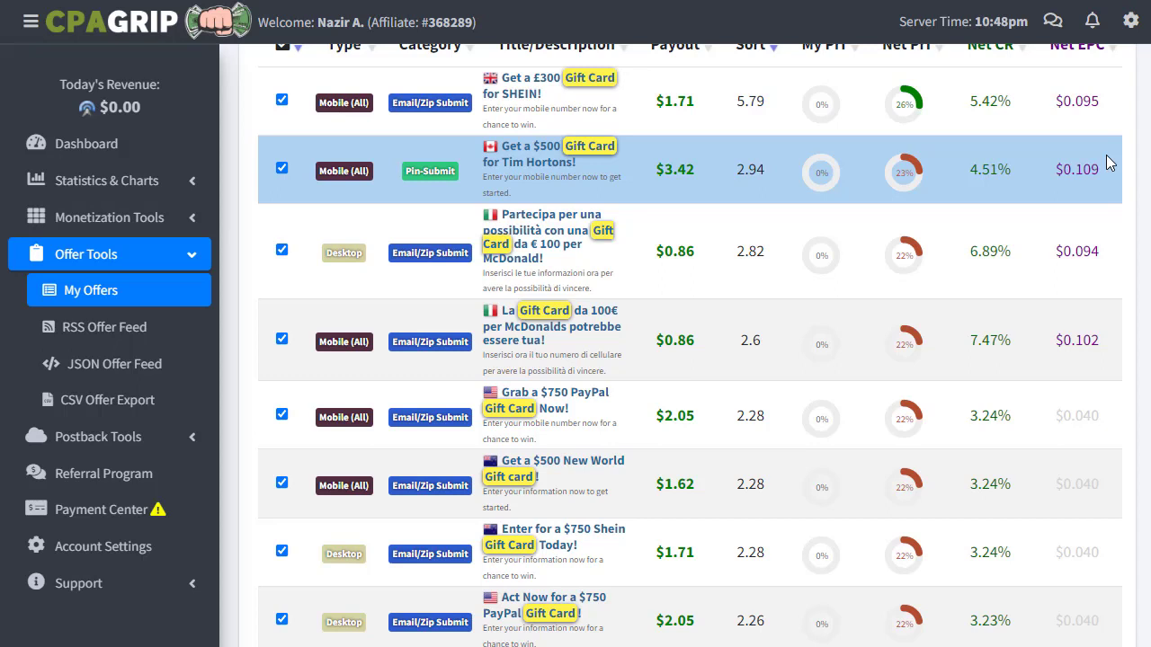
scroll(1110, 163, "up", 2)
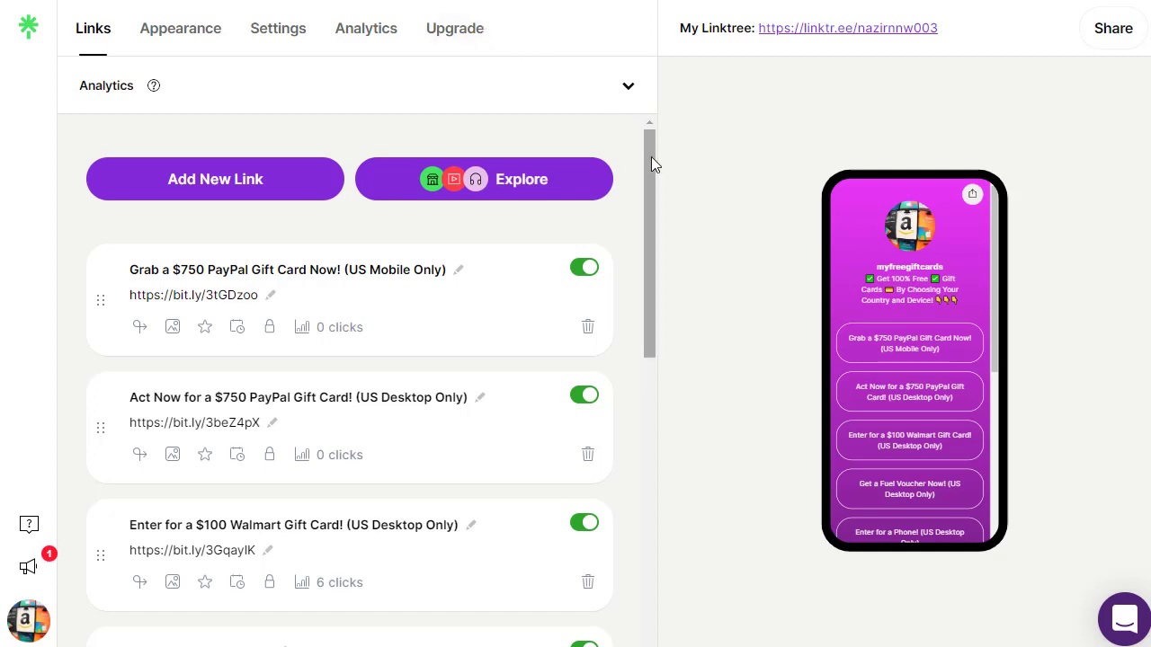
In Linktree, review the gift card links, copy the Linktree's address from the share options, and open its public page
left_click_drag(649, 158, 647, 187)
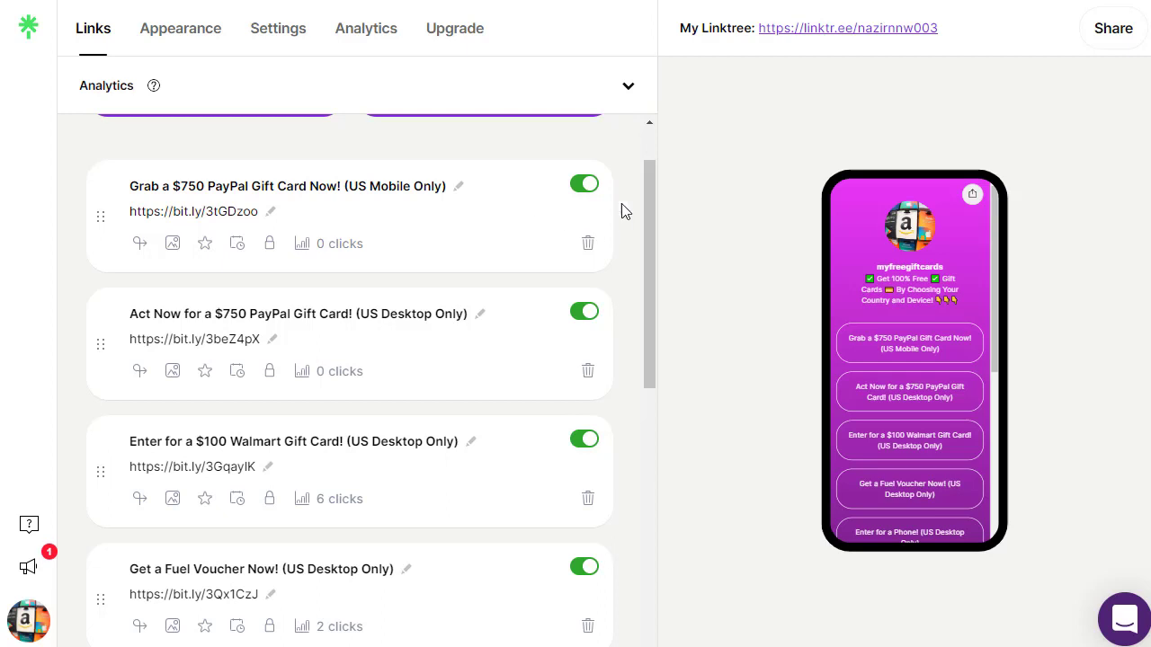
scroll(652, 135, "up", 2)
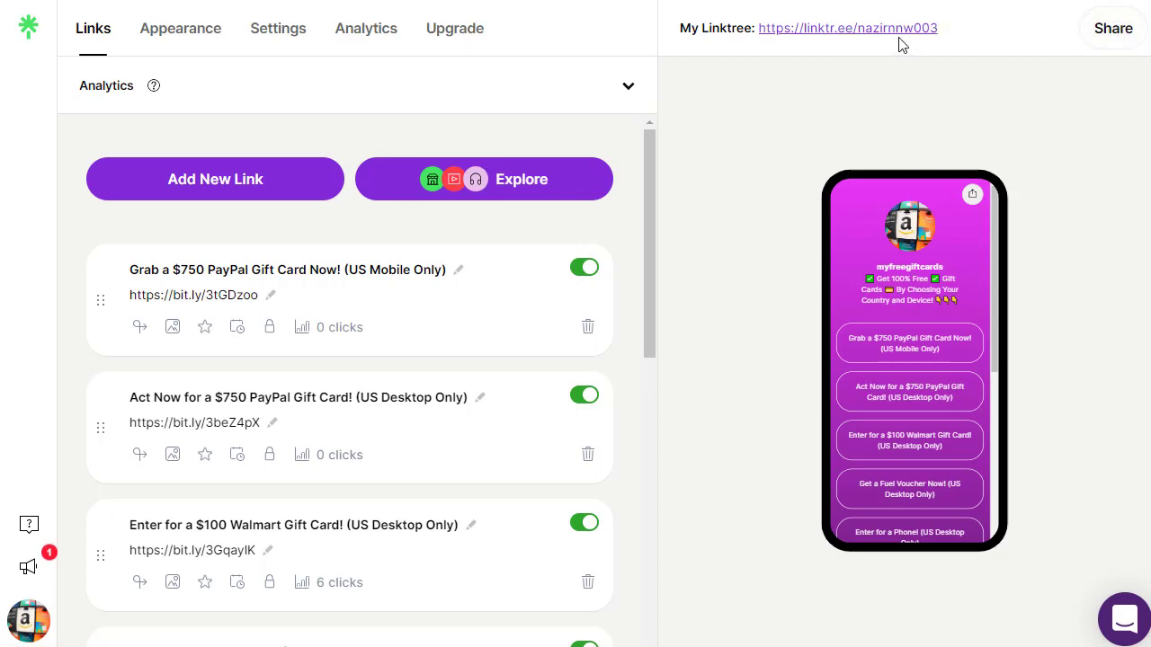
left_click(1115, 32)
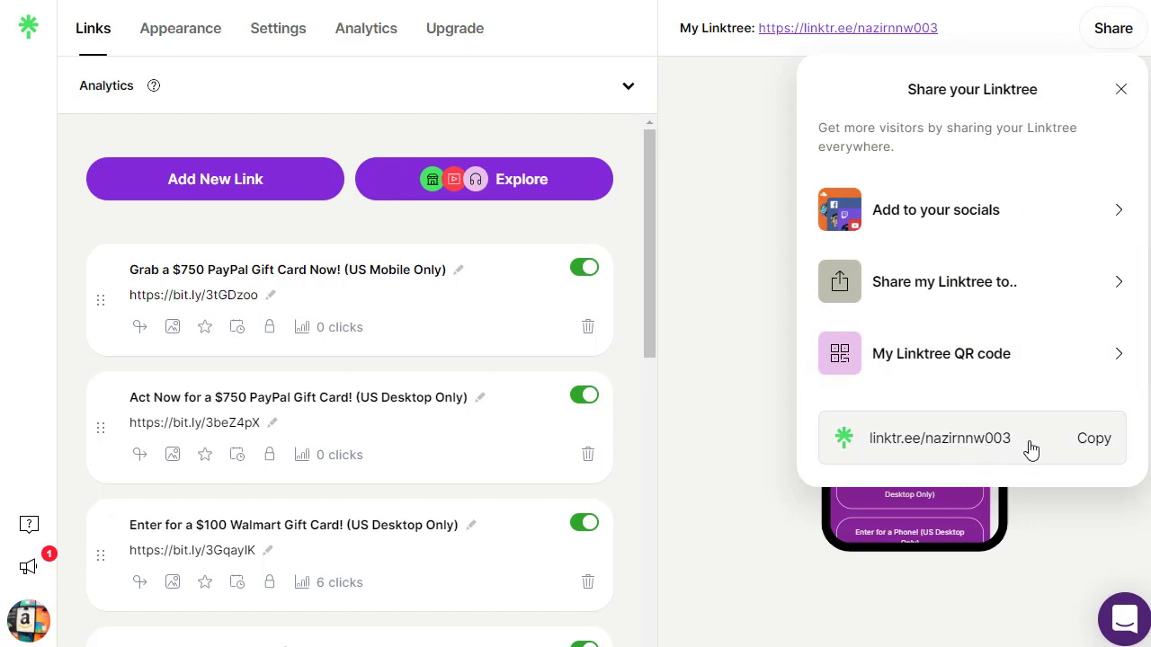
left_click(1094, 441)
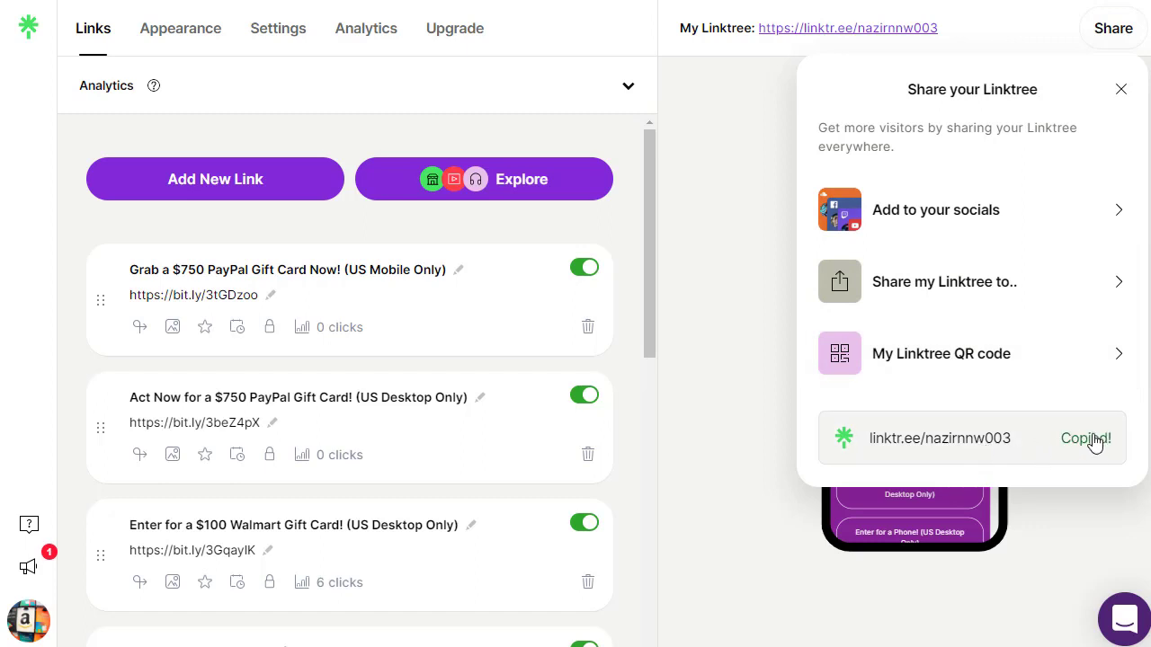
left_click(771, 330)
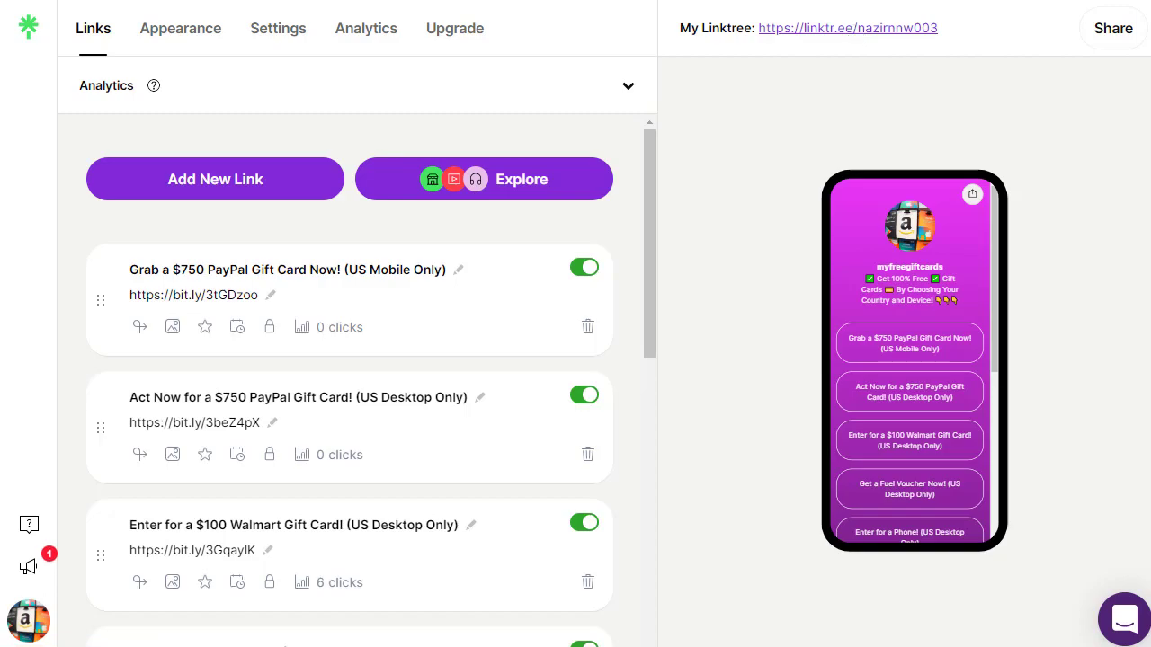
left_click(847, 28)
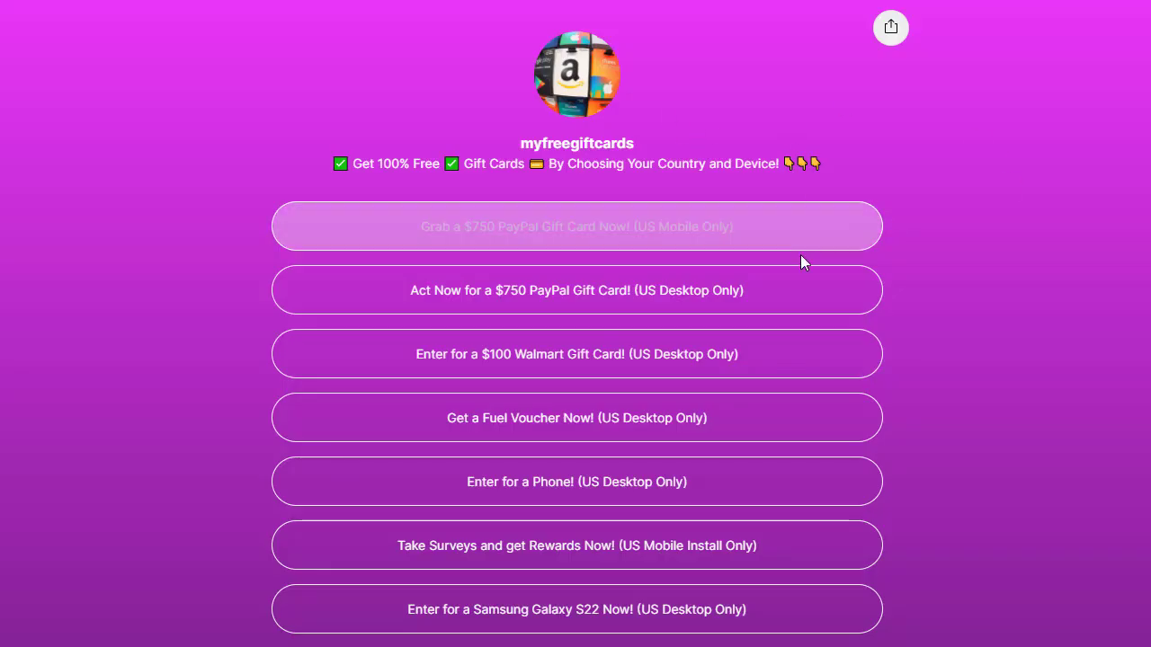
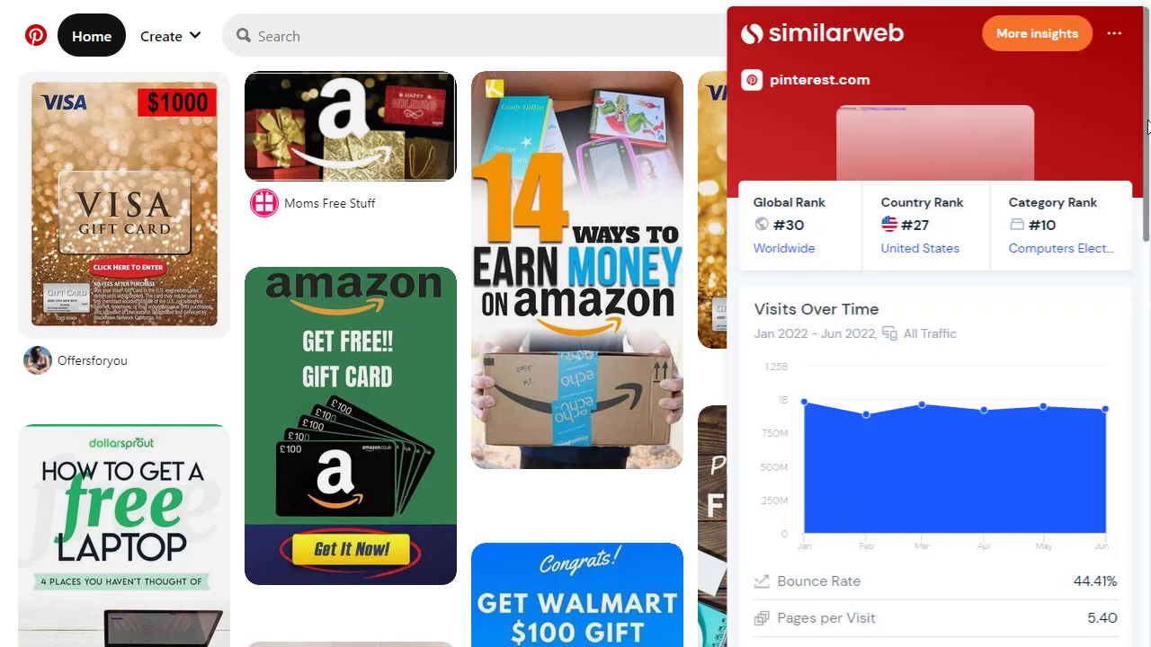
Review Similarweb's data for pinterest.com, checking the monthly visits and the top countries' traffic shares, and close the overview
left_click_drag(1148, 122, 1147, 231)
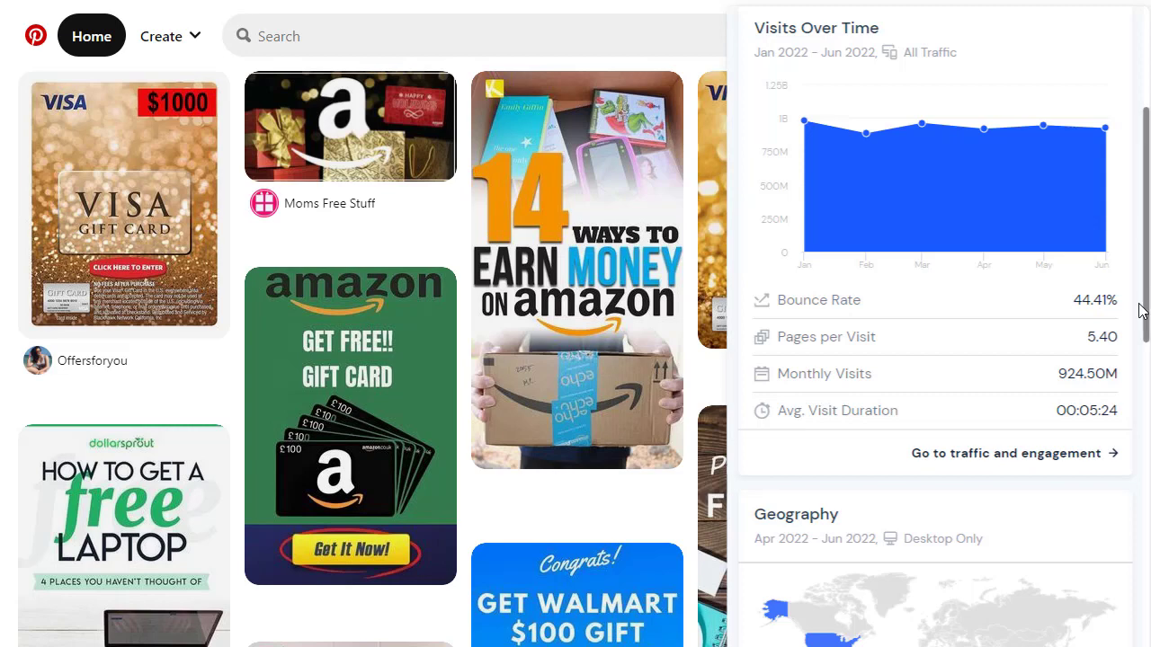
left_click_drag(1035, 384, 1119, 381)
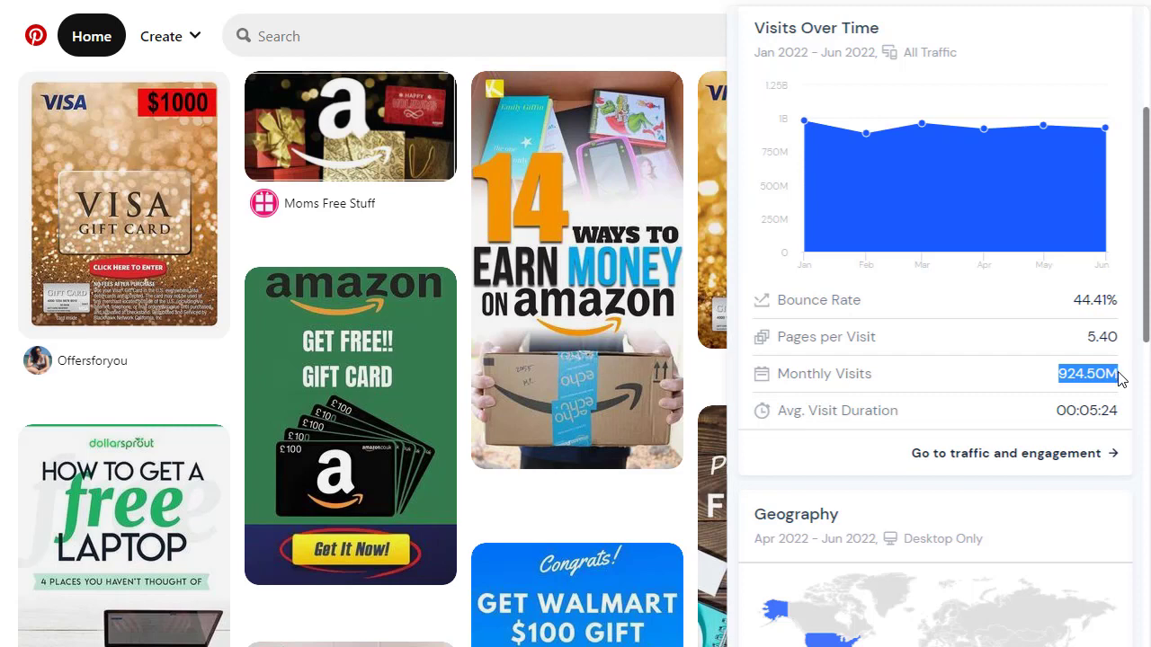
left_click(1119, 378)
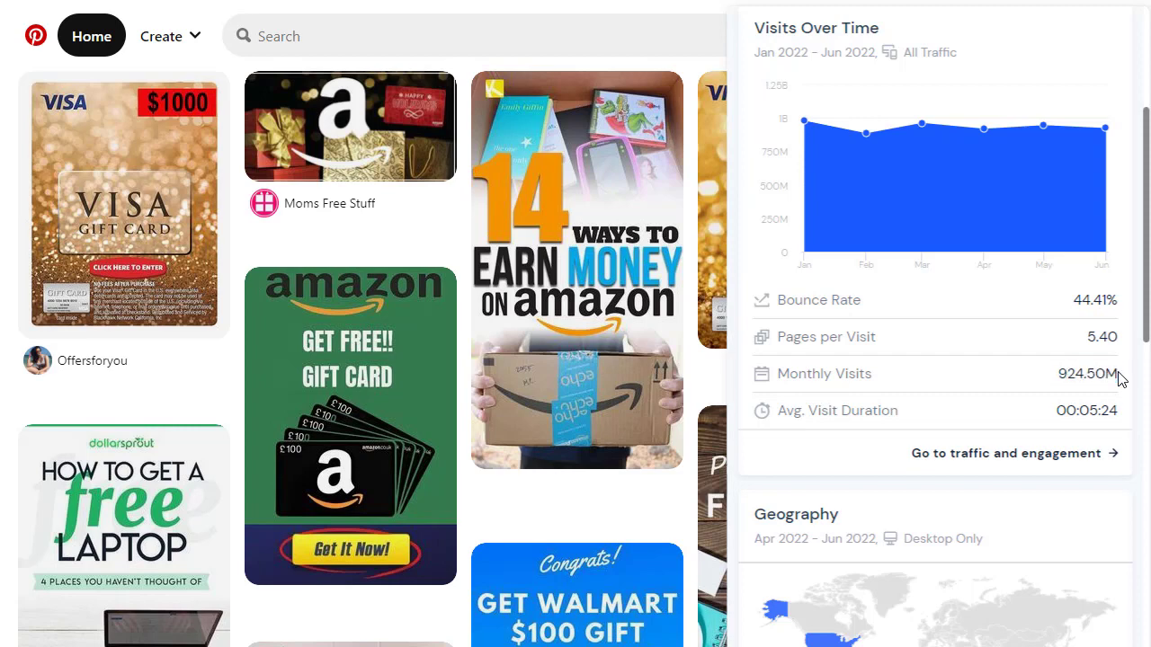
left_click_drag(1145, 335, 1137, 538)
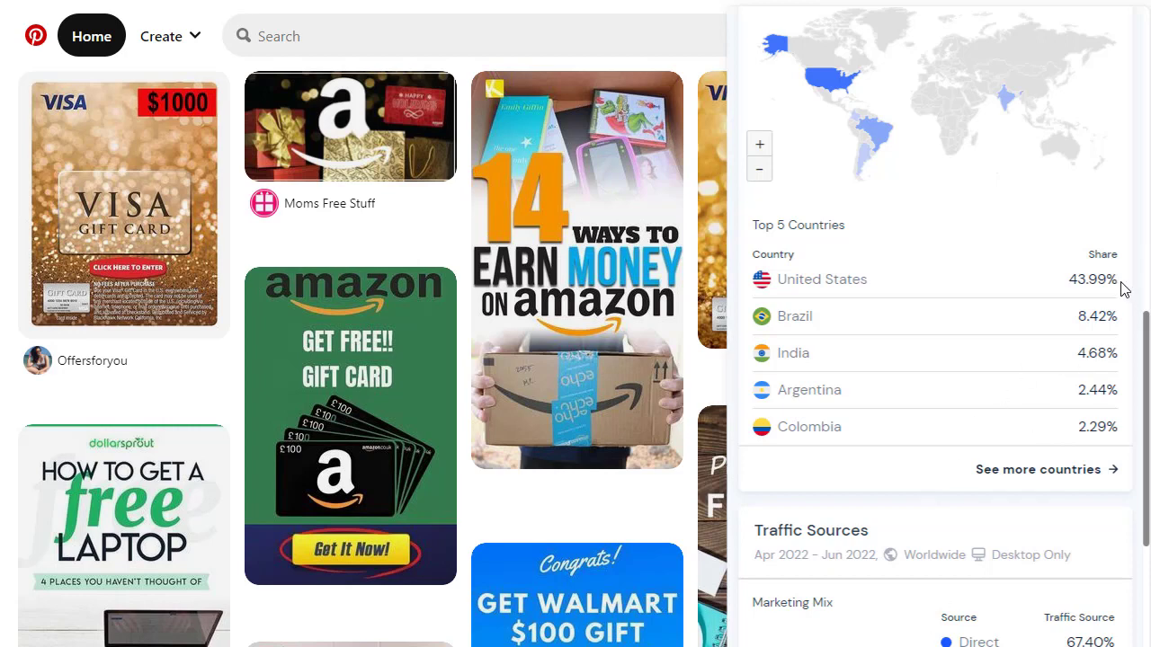
left_click_drag(1123, 288, 778, 308)
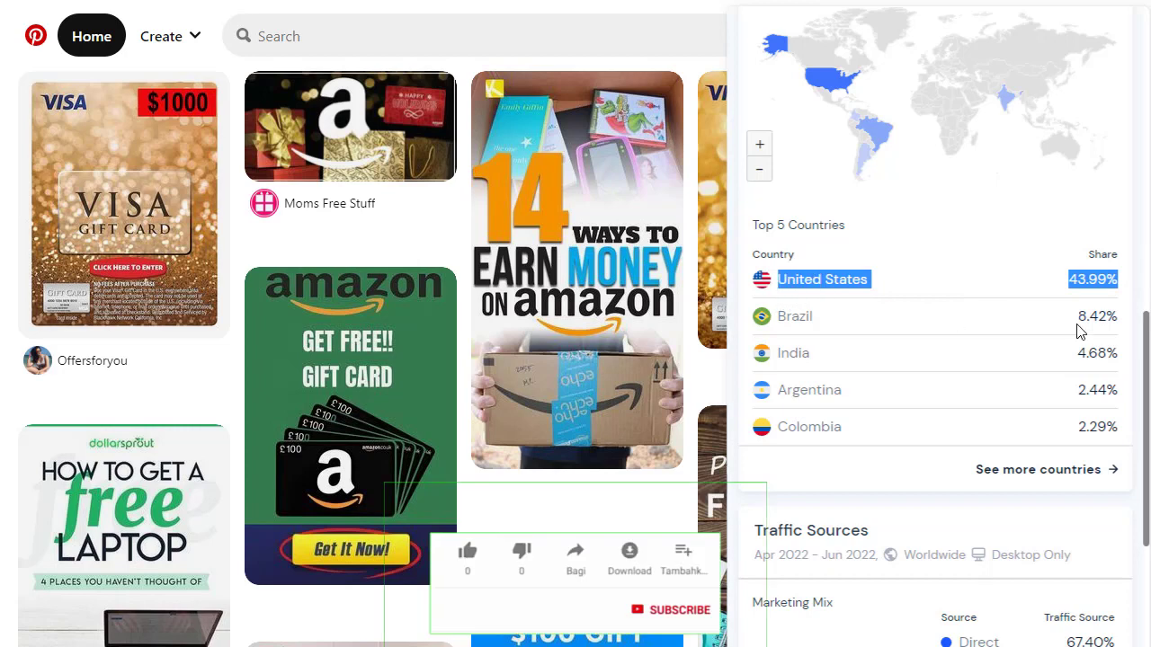
left_click_drag(1120, 316, 758, 334)
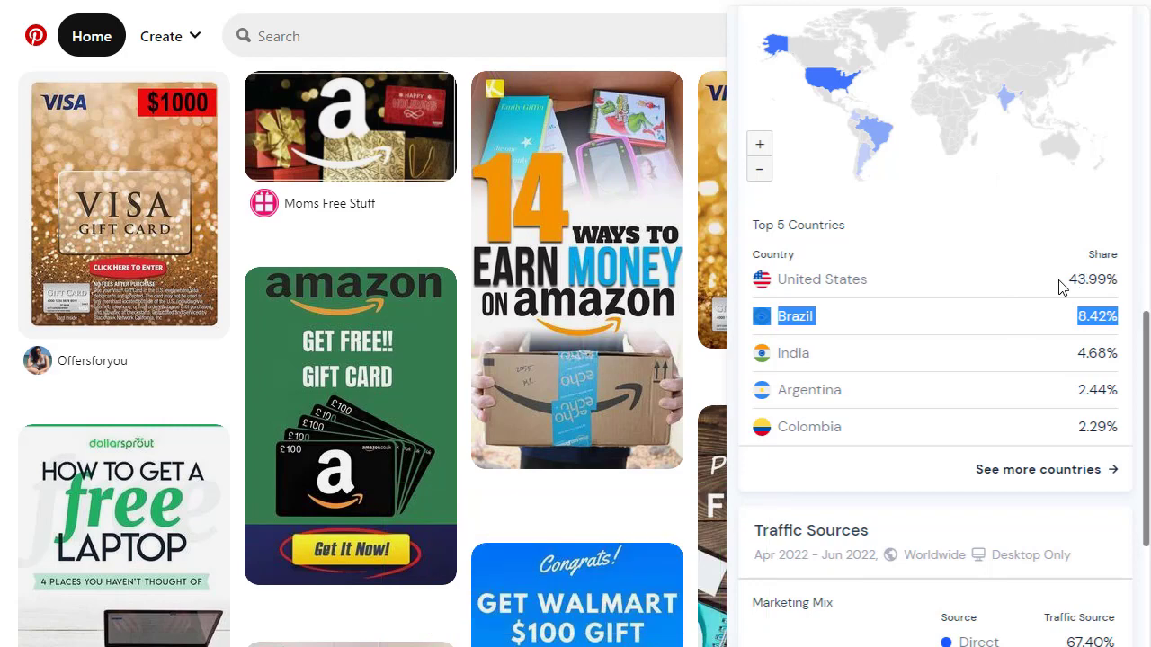
left_click_drag(1064, 279, 1115, 279)
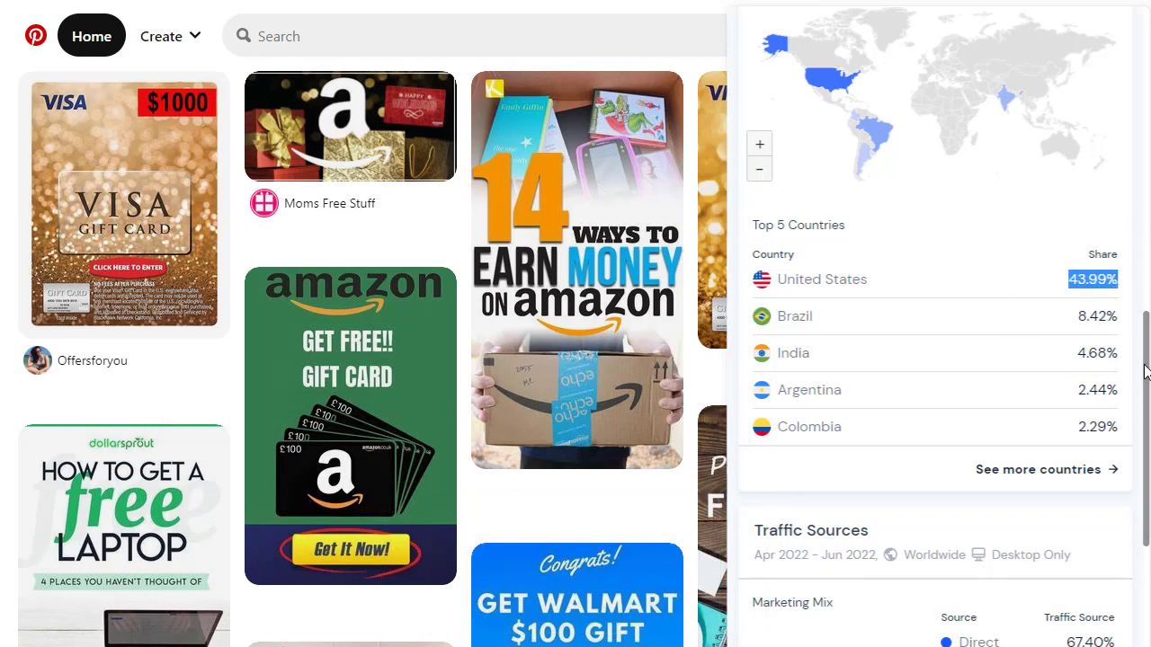
left_click_drag(1146, 375, 1092, 35)
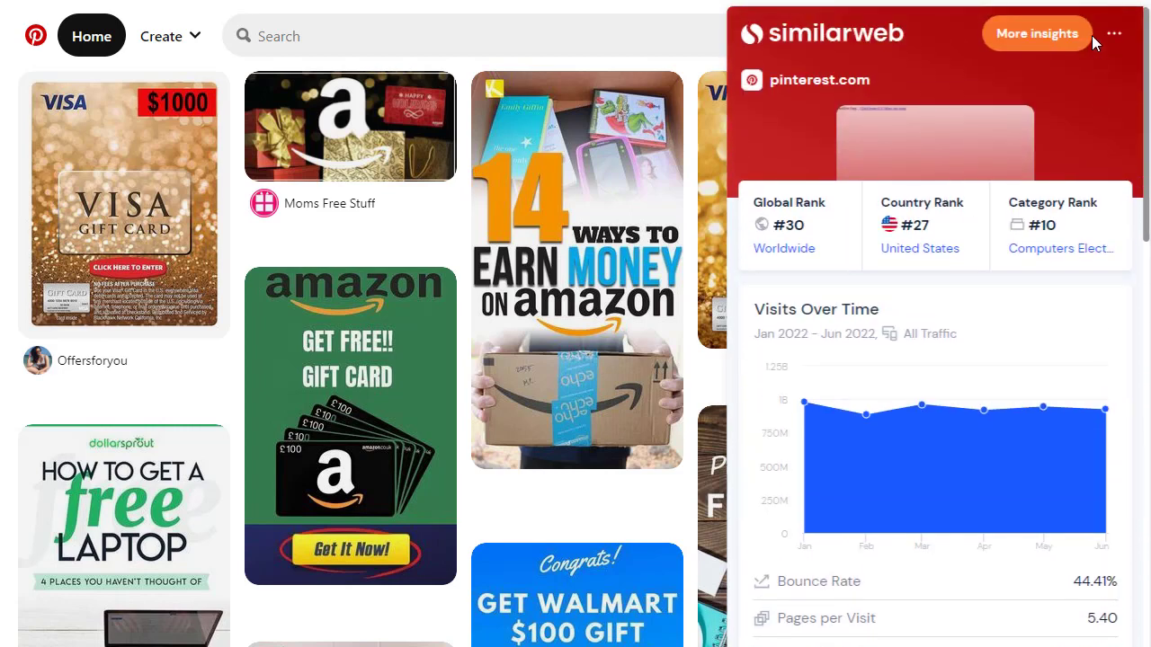
left_click(237, 74)
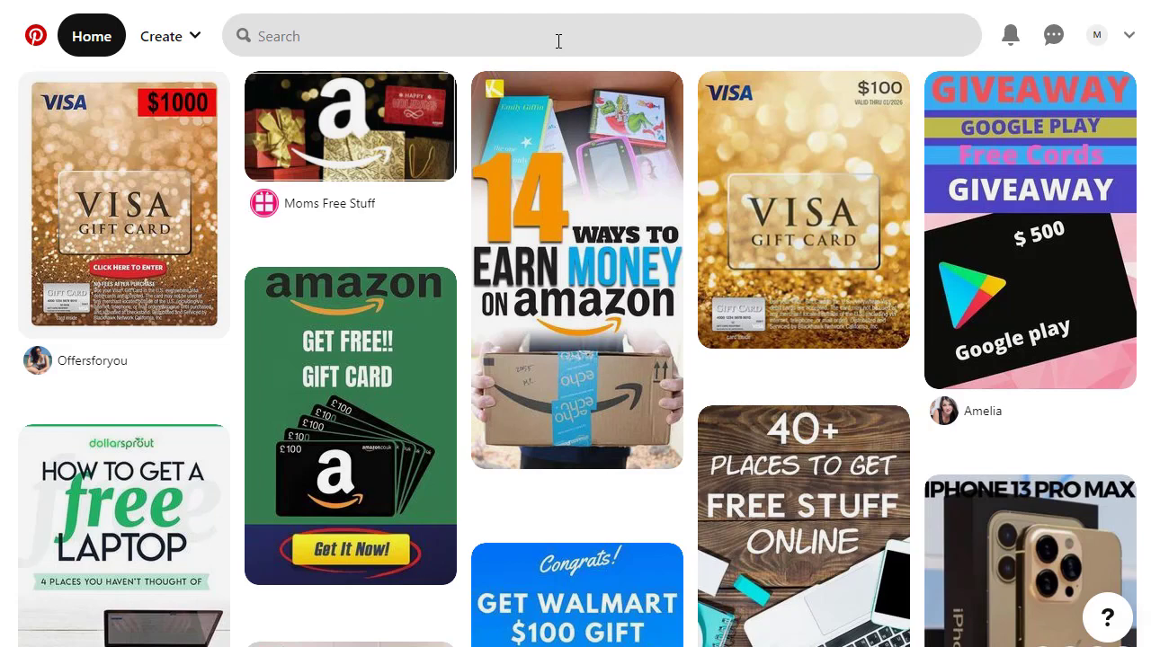
Search Pinterest for "gift card" and look through the giveaway and free gift card pins
left_click(558, 41)
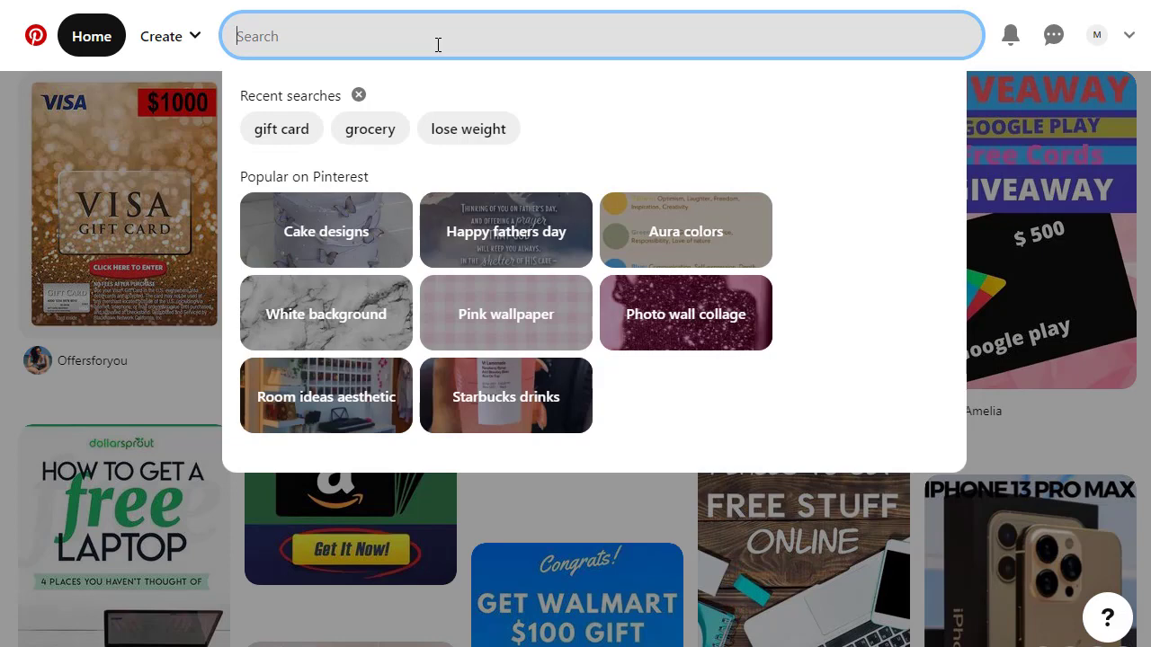
type("gift ca")
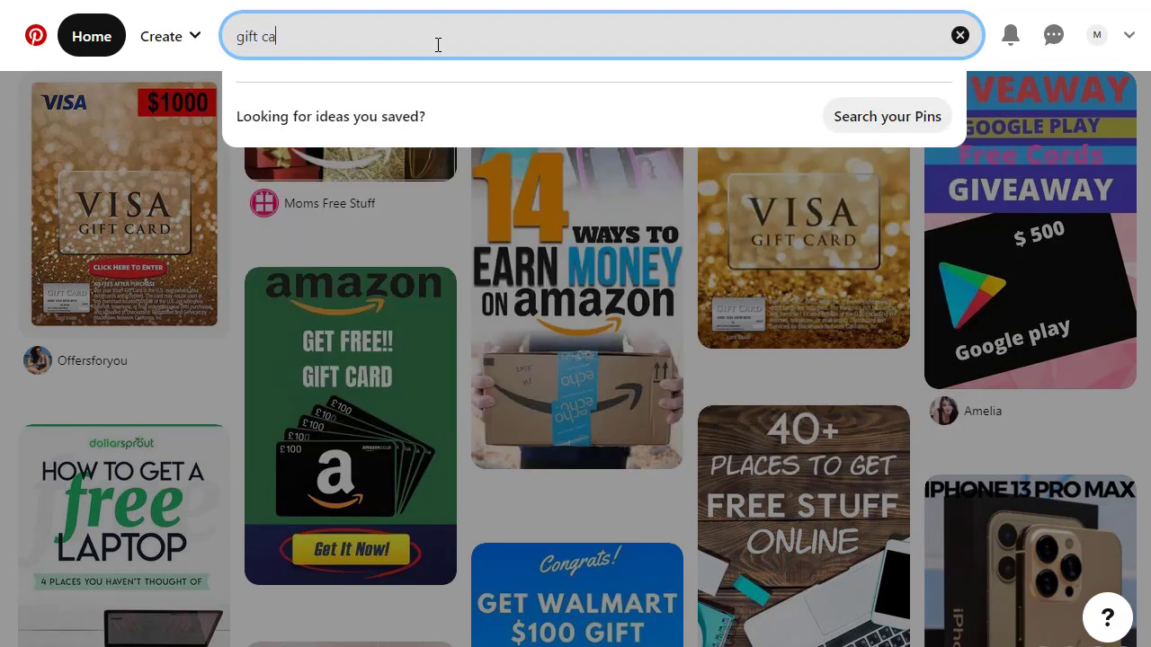
type("rds")
key("BackSpace")
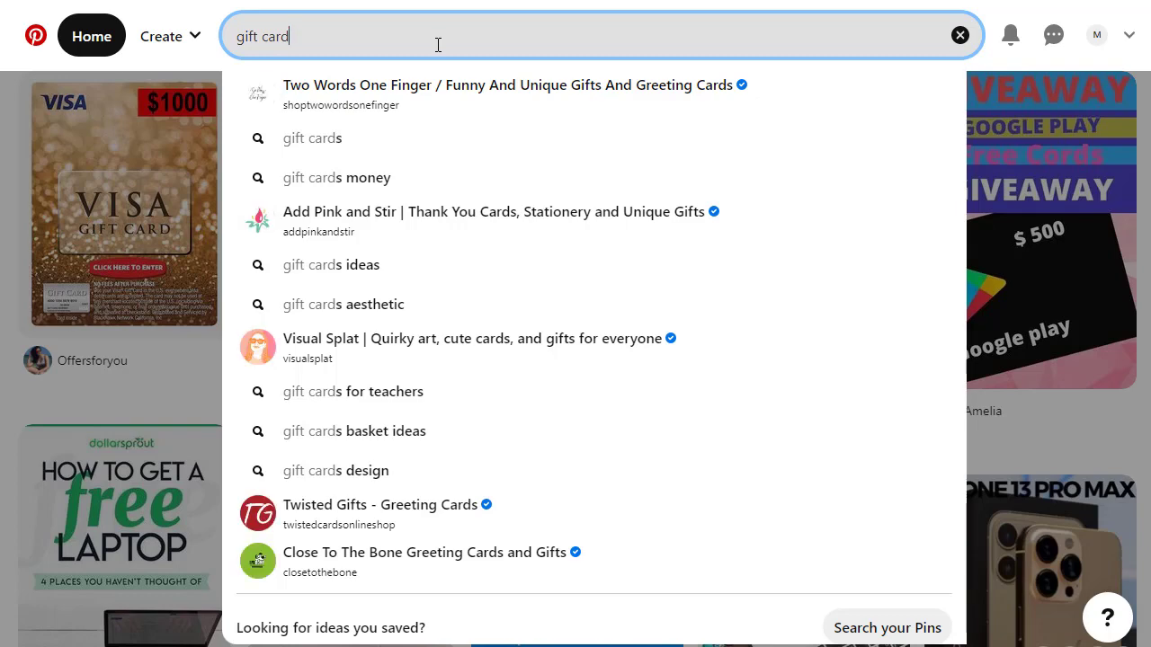
key("Return")
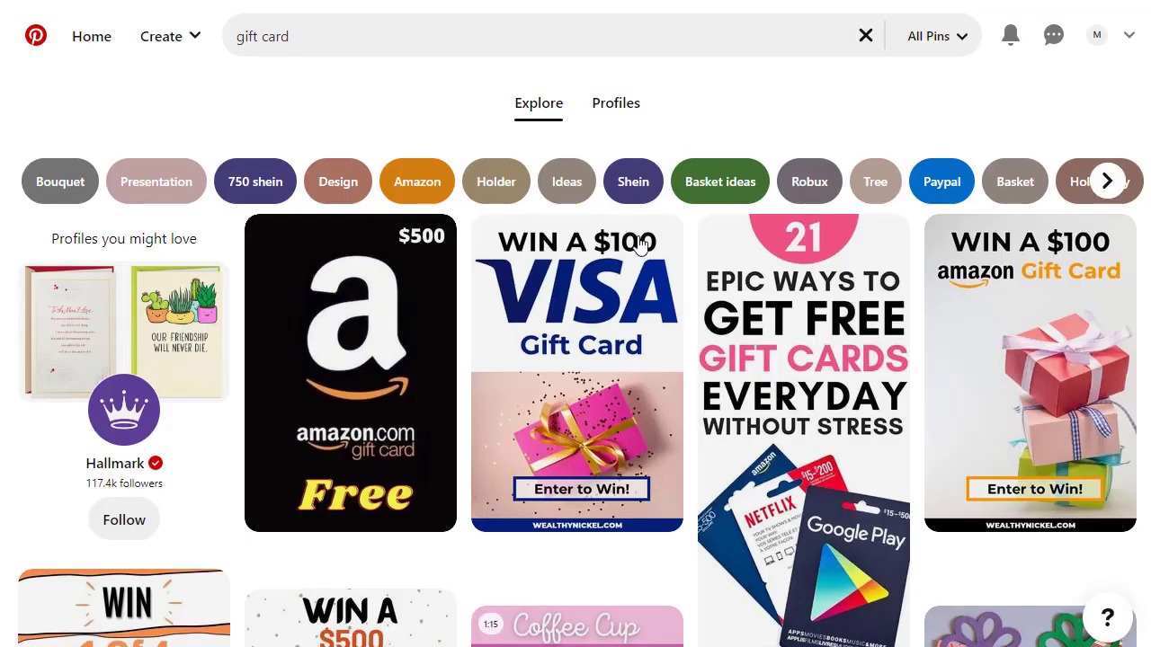
mouse_move(901, 289)
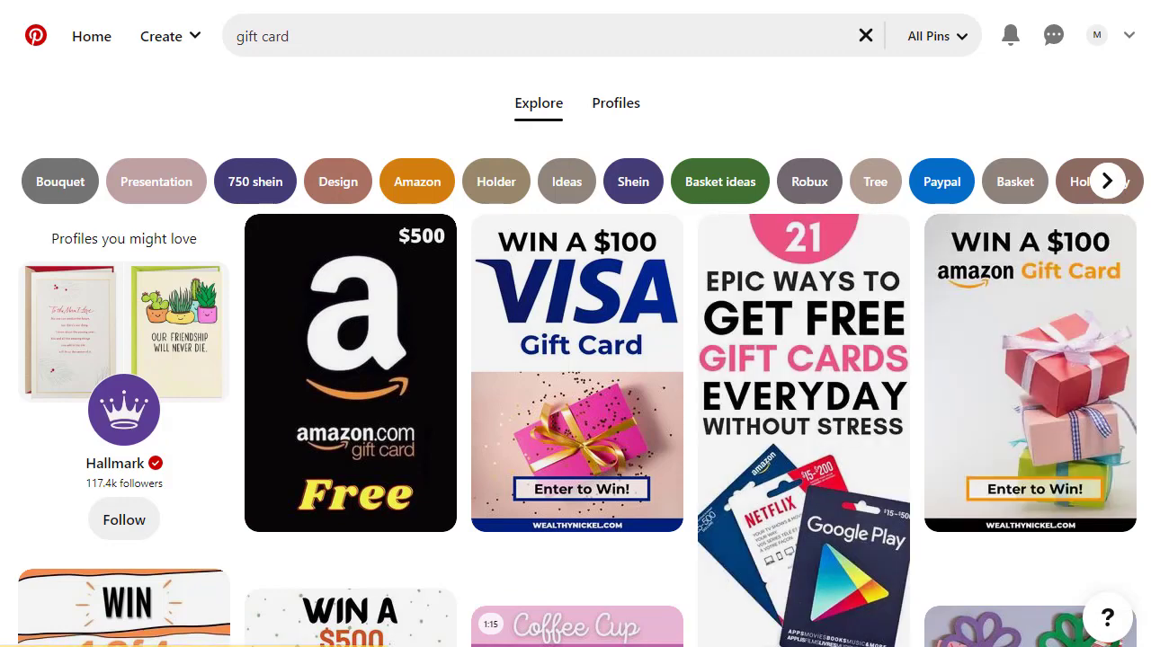
scroll(576, 423, "down", 5)
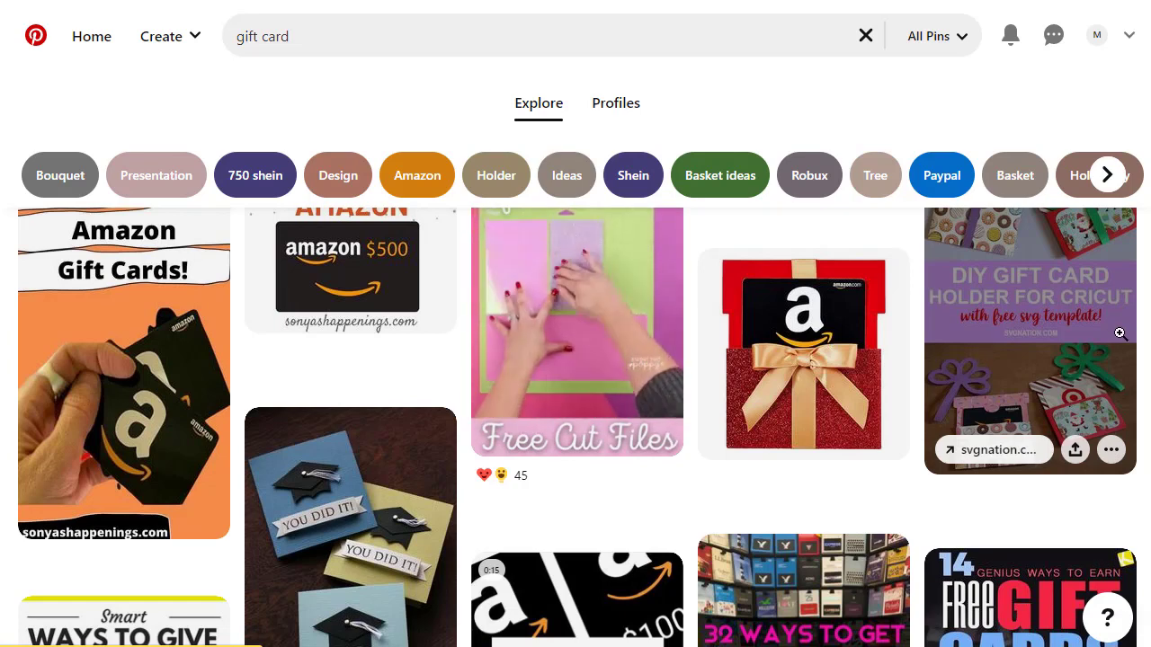
scroll(577, 426, "down", 4)
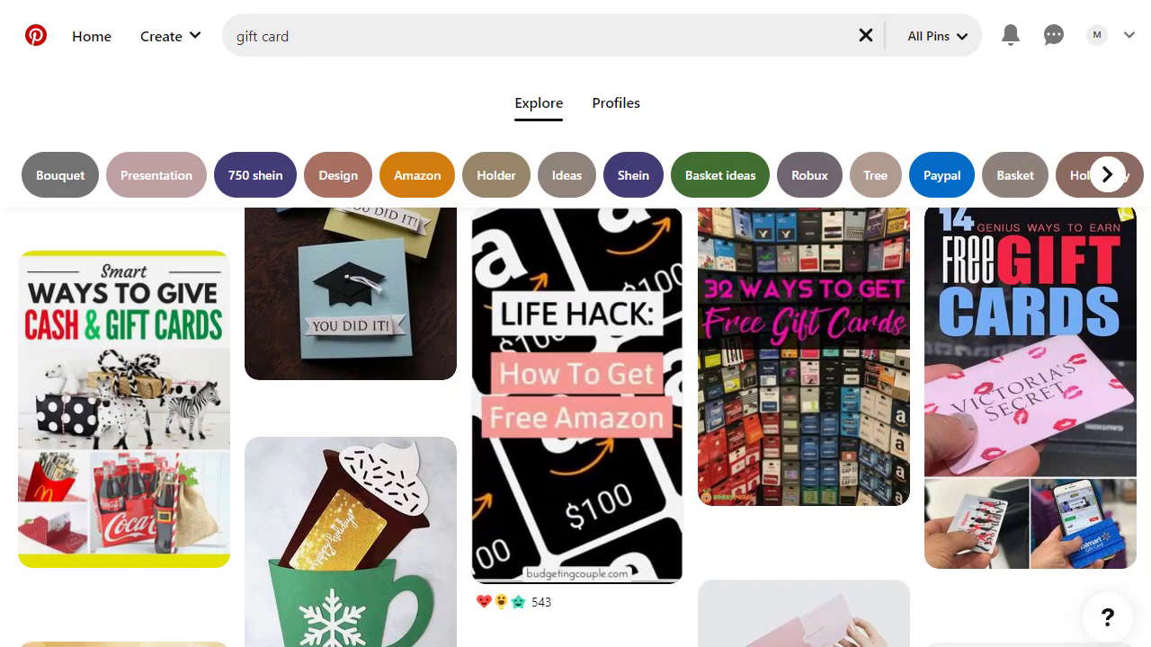
scroll(577, 427, "down", 2)
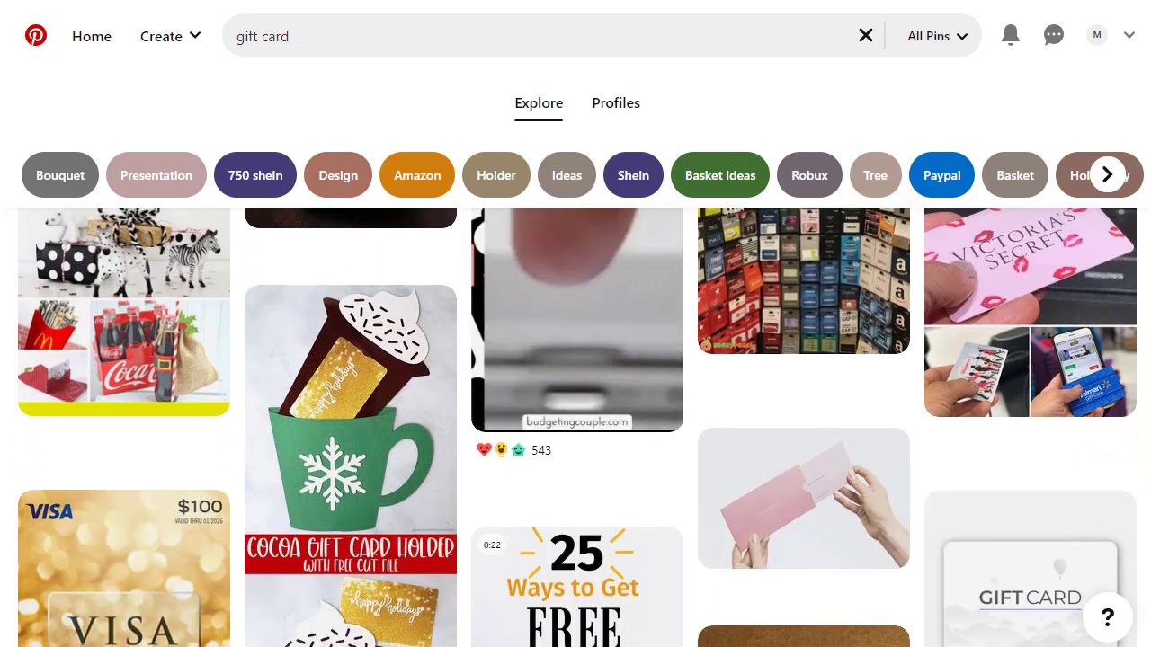
scroll(577, 427, "down", 3)
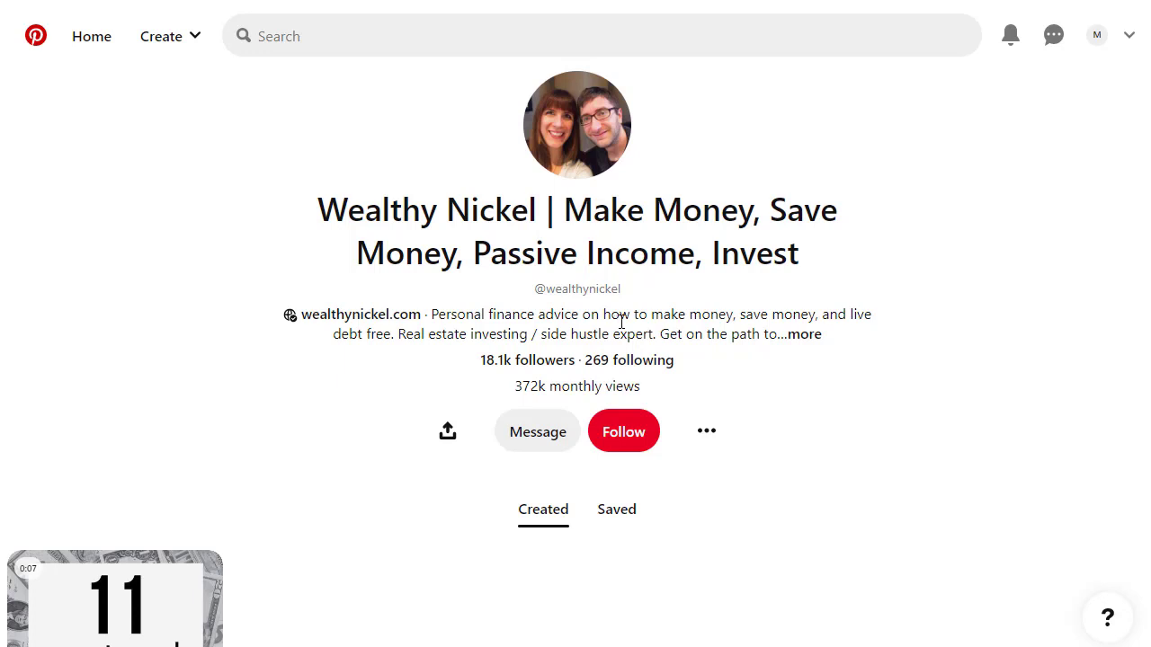
Examine the Wealthy Nickel profile's follower count, monthly views and created pins
left_click_drag(473, 364, 577, 372)
left_click_drag(506, 398, 560, 390)
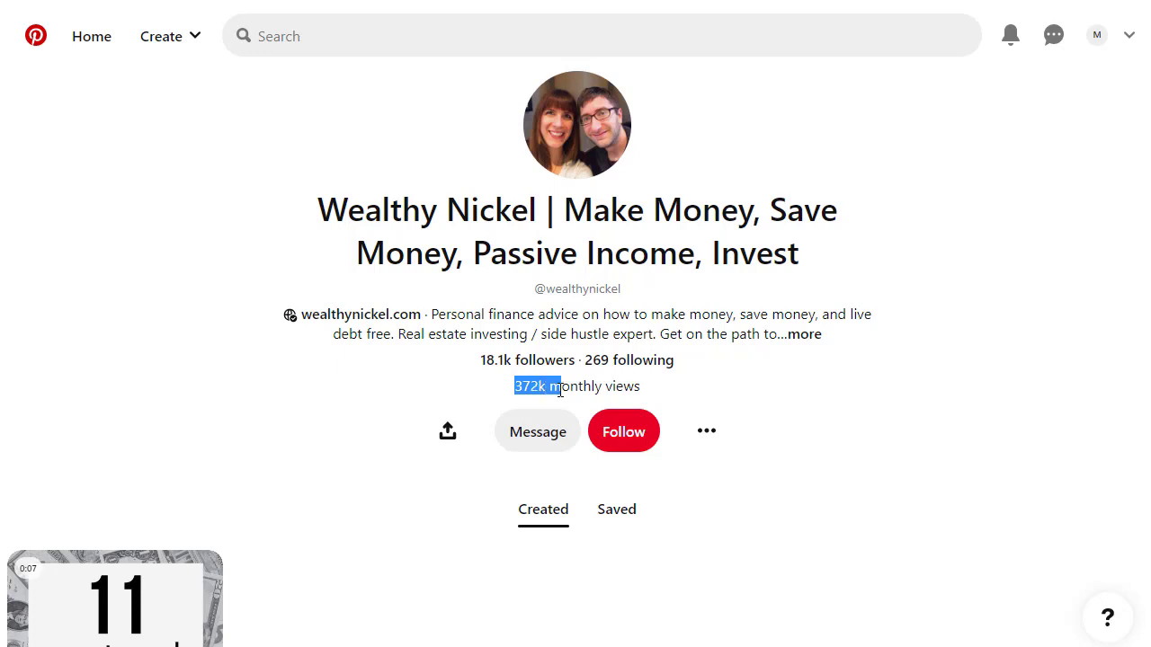
left_click_drag(560, 390, 643, 405)
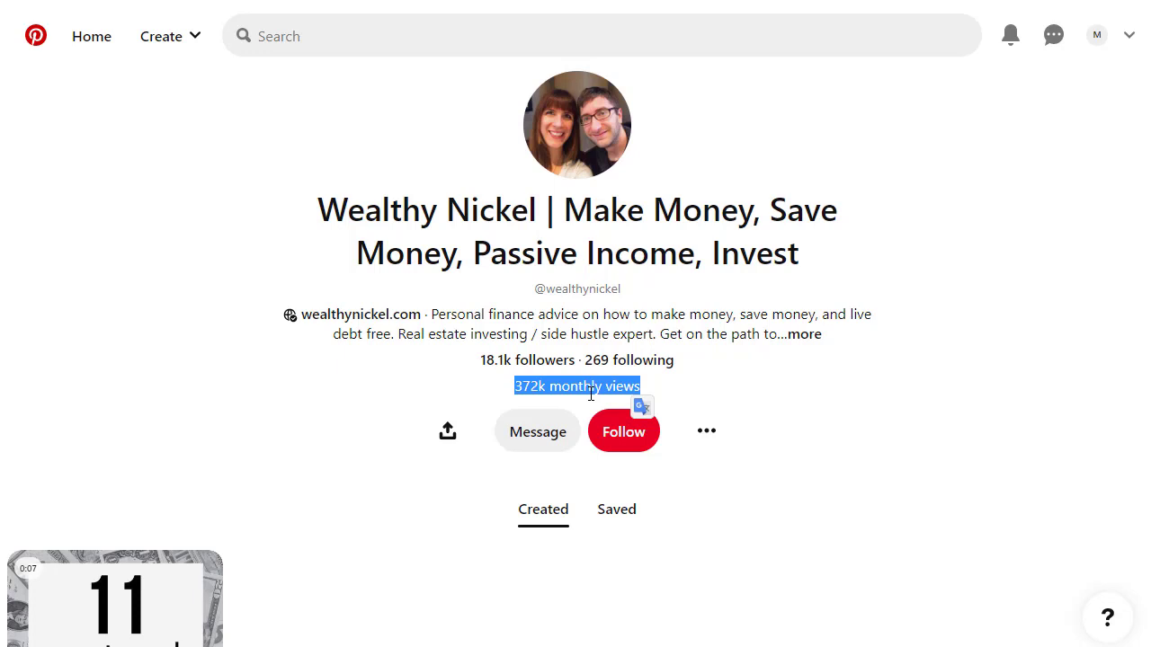
left_click(1010, 208)
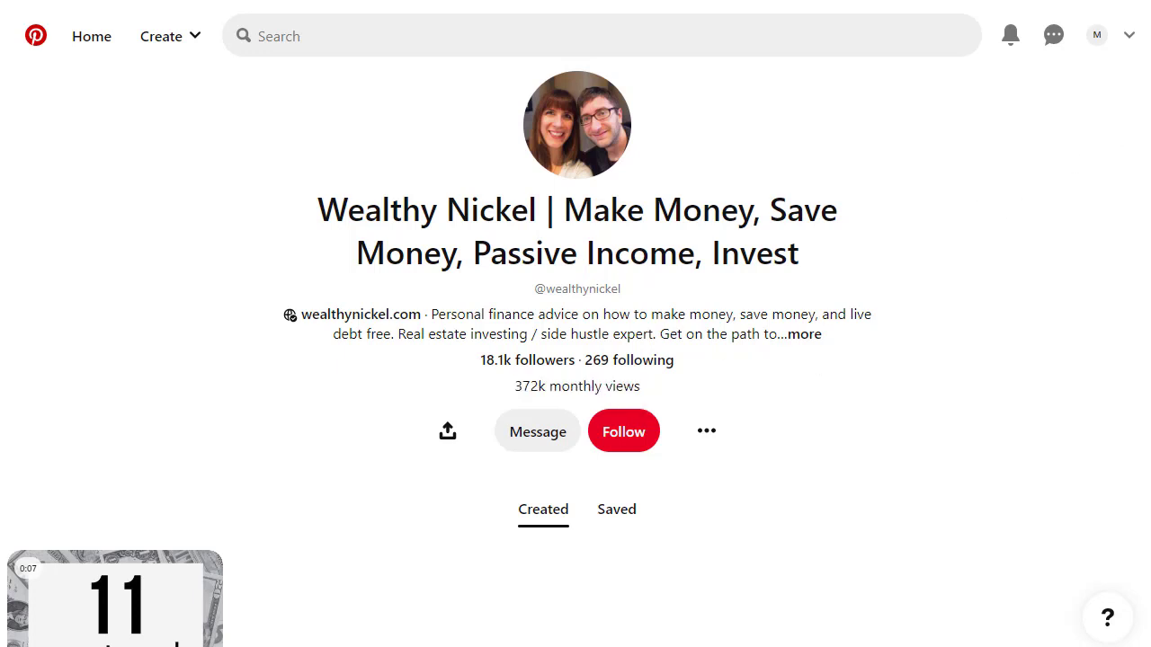
scroll(575, 360, "down", 5)
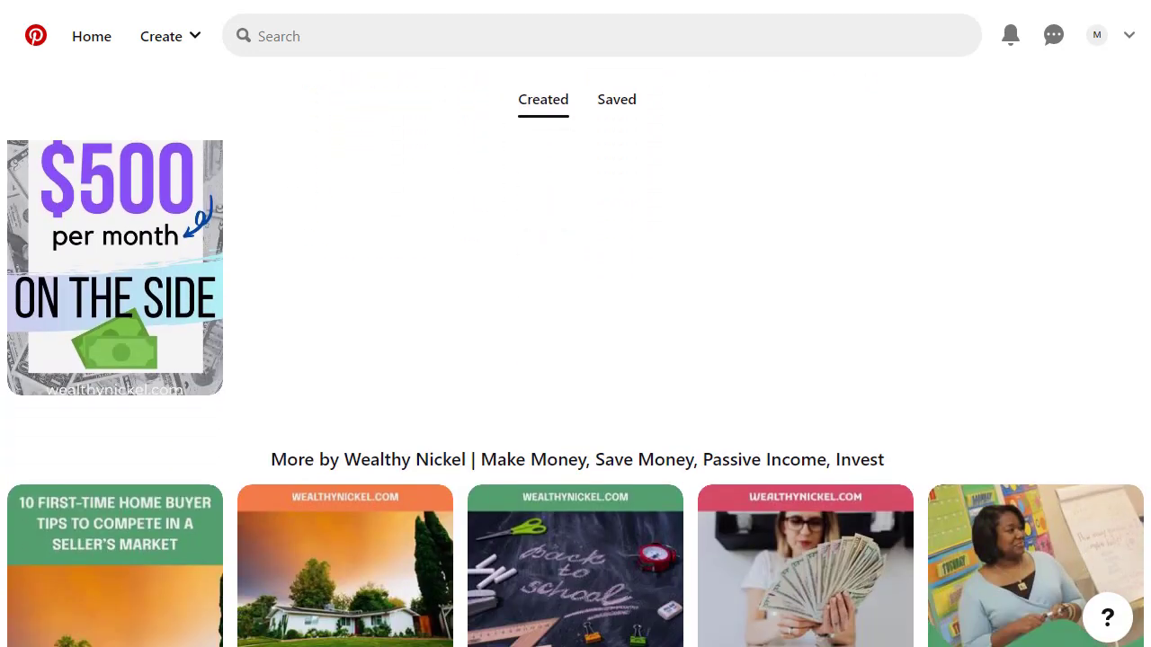
scroll(575, 360, "down", 7)
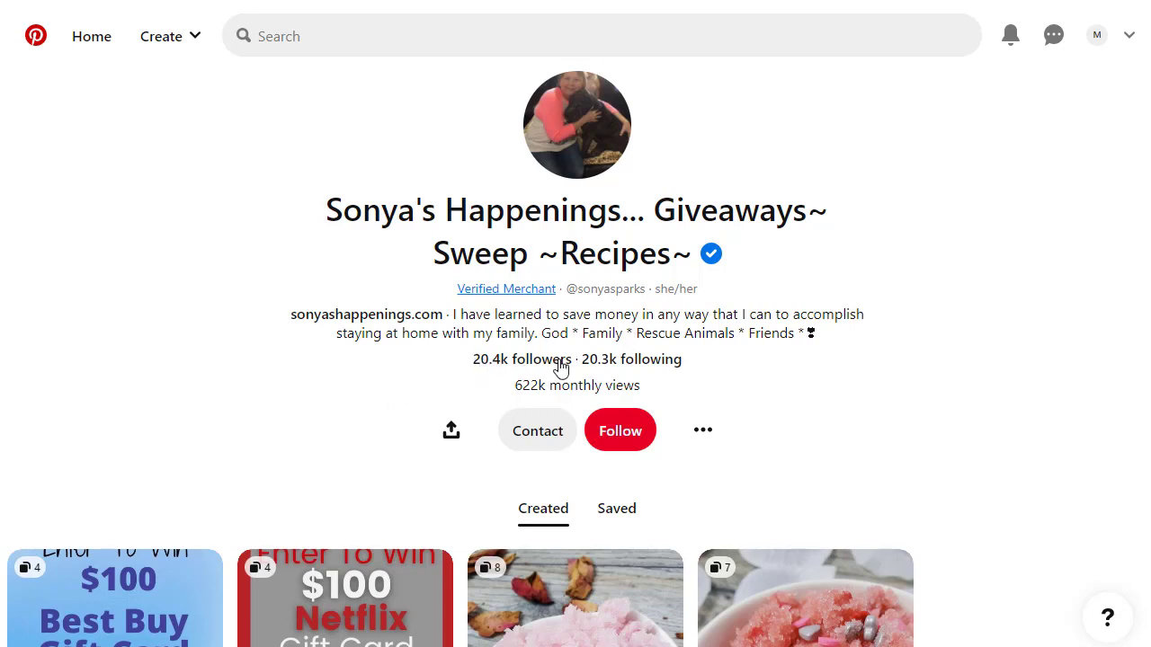
Check the monthly views of the giveaways, sweepstakes and recipes profile and look through its gift card and sweepstakes pins
left_click_drag(509, 397, 575, 406)
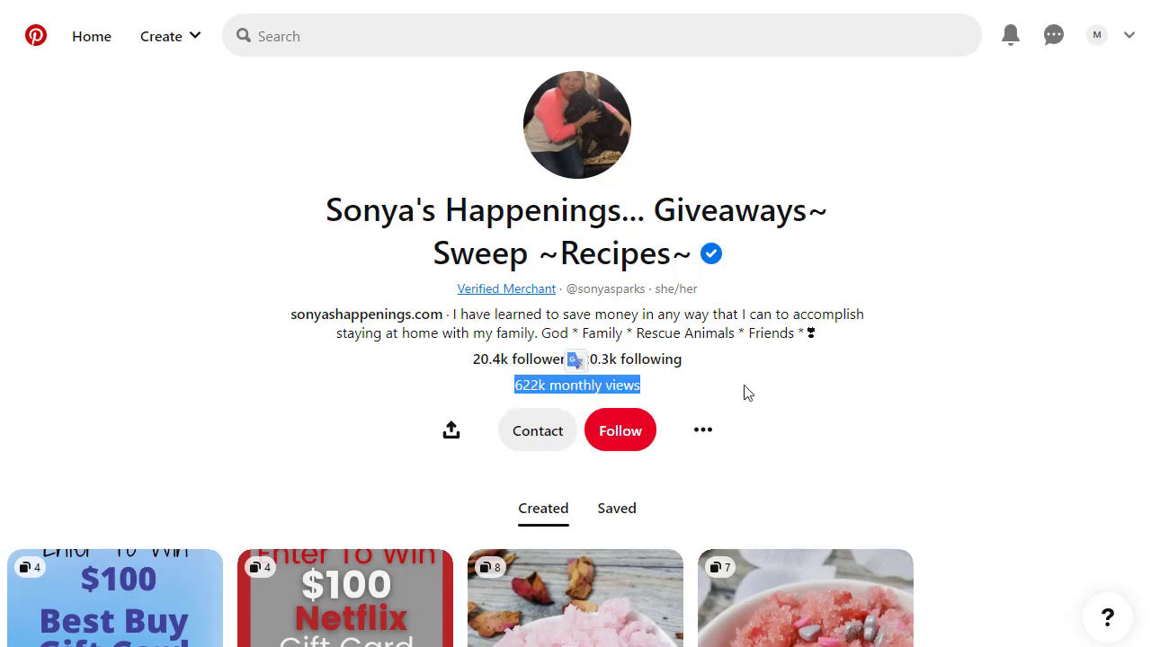
scroll(575, 360, "down", 8)
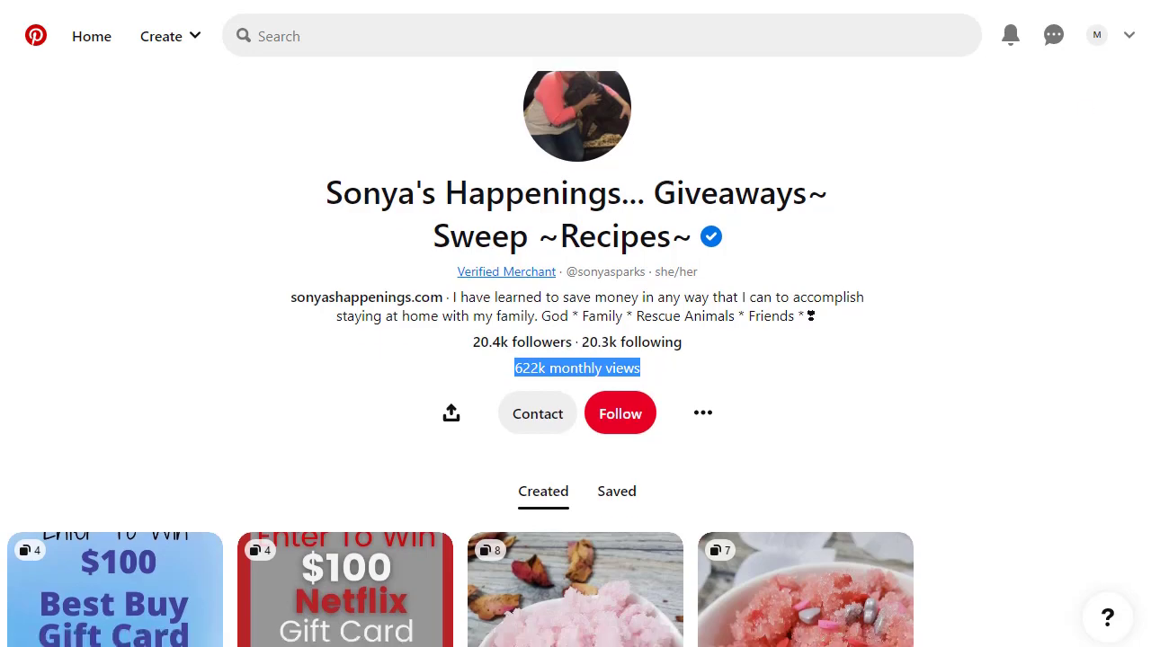
scroll(575, 360, "down", 3)
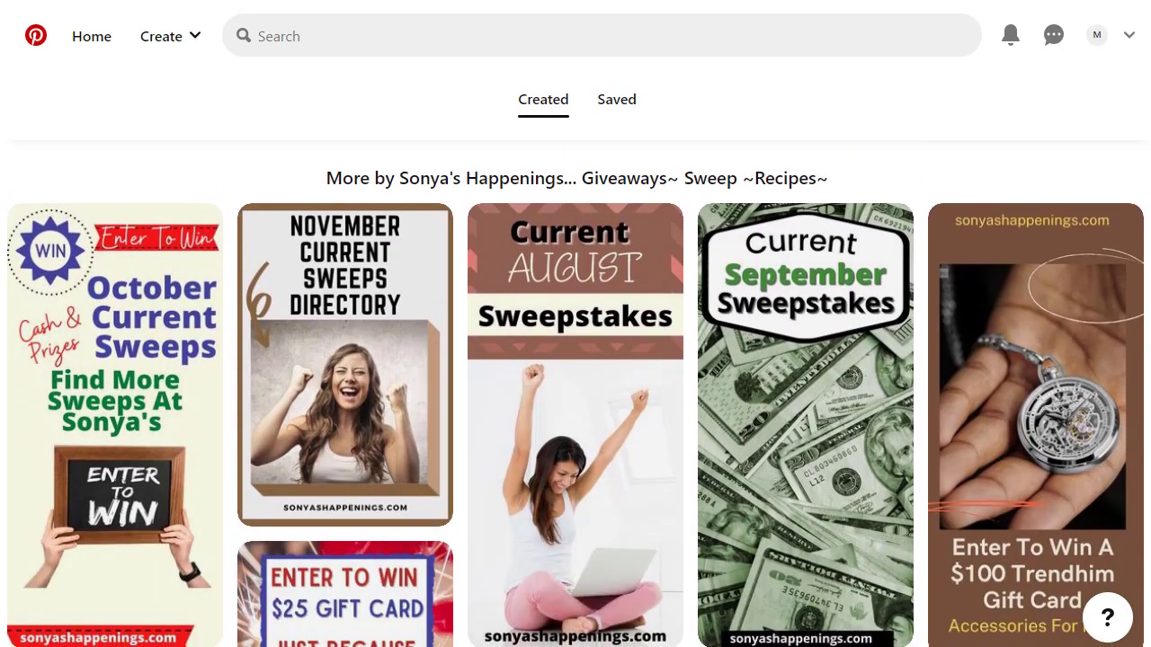
scroll(575, 359, "up", 3)
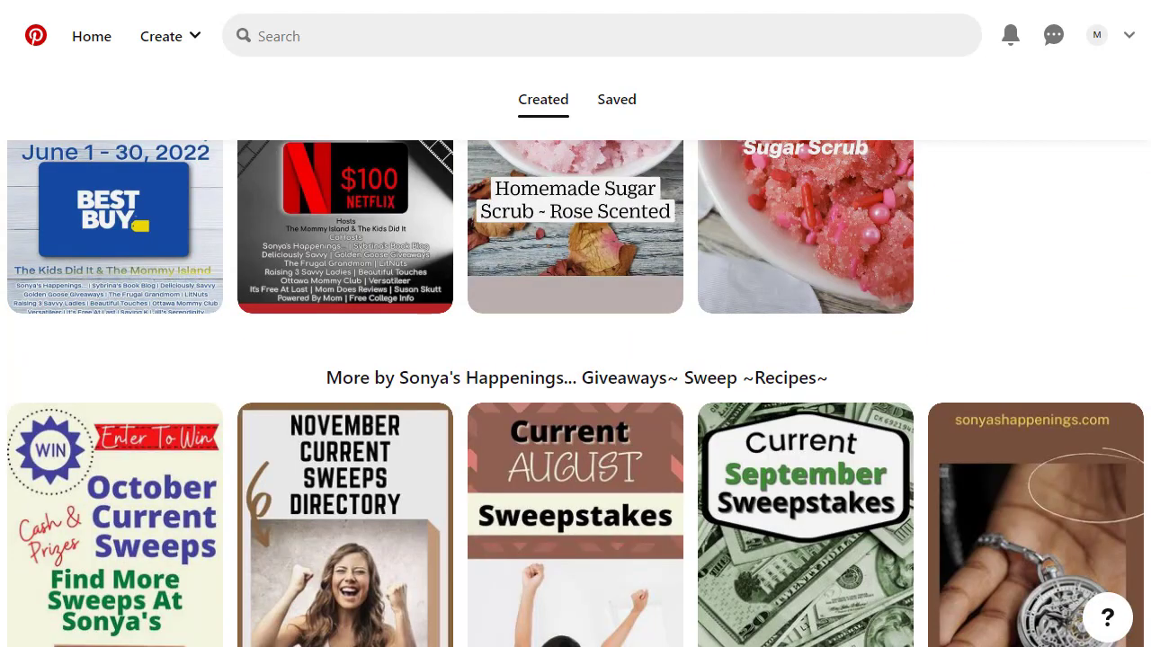
scroll(575, 359, "down", 2)
scroll(575, 359, "down", 1)
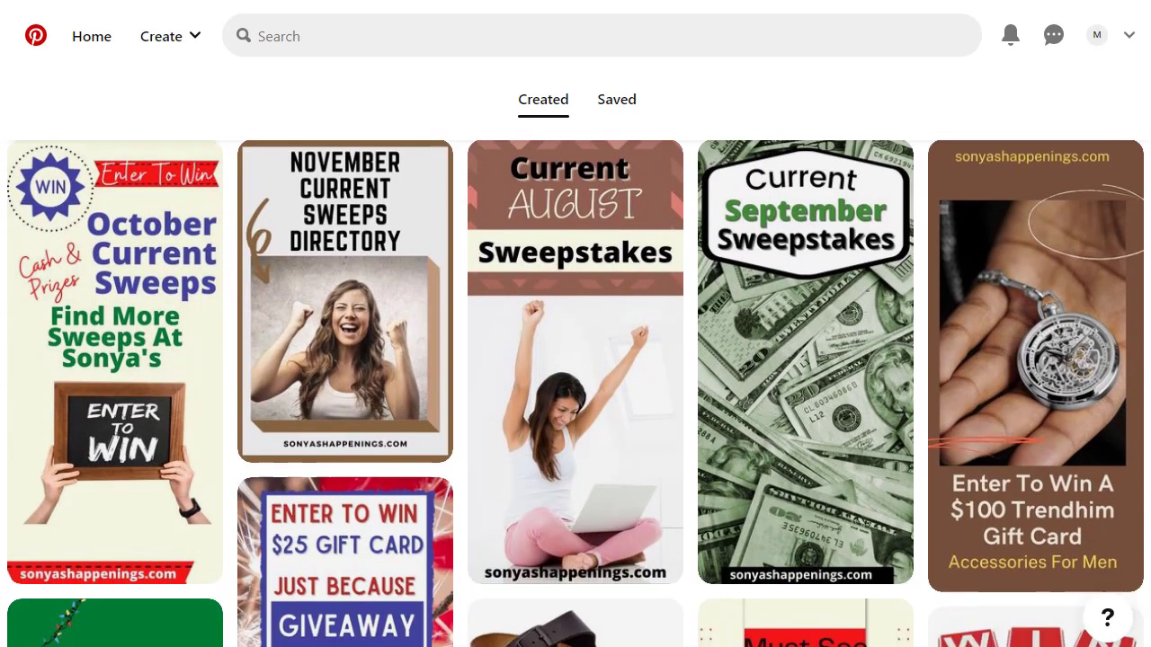
scroll(575, 360, "up", 4)
scroll(576, 360, "up", 4)
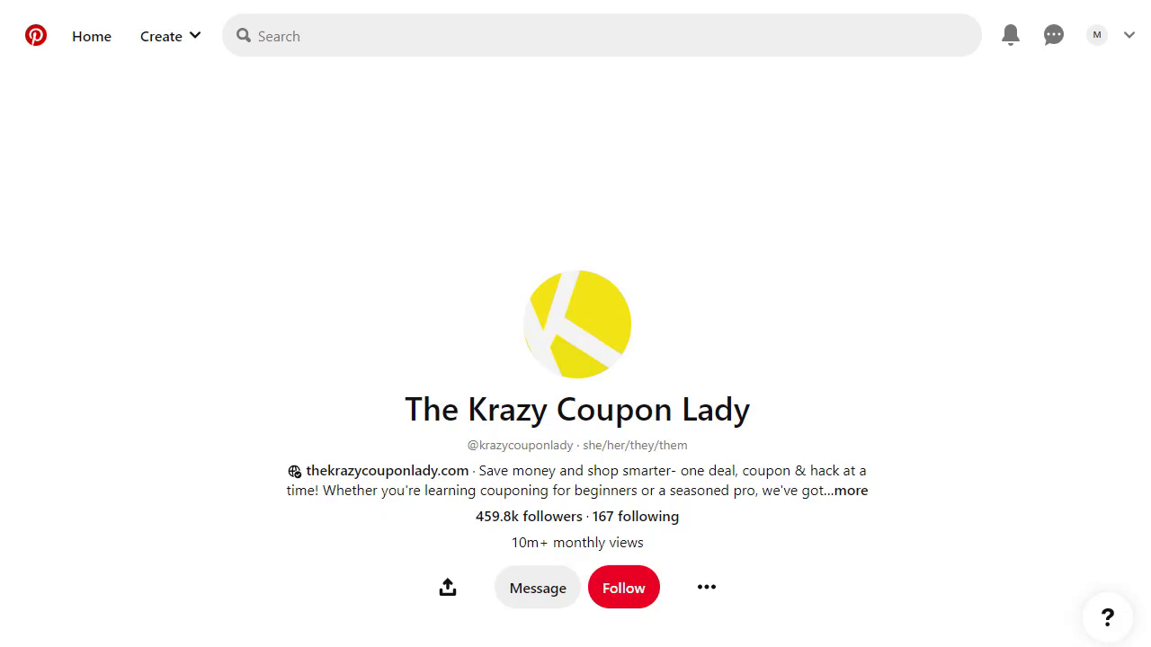
Examine The Krazy Coupon Lady profile's follower count and monthly views, and browse its created pins
scroll(577, 447, "down", 1)
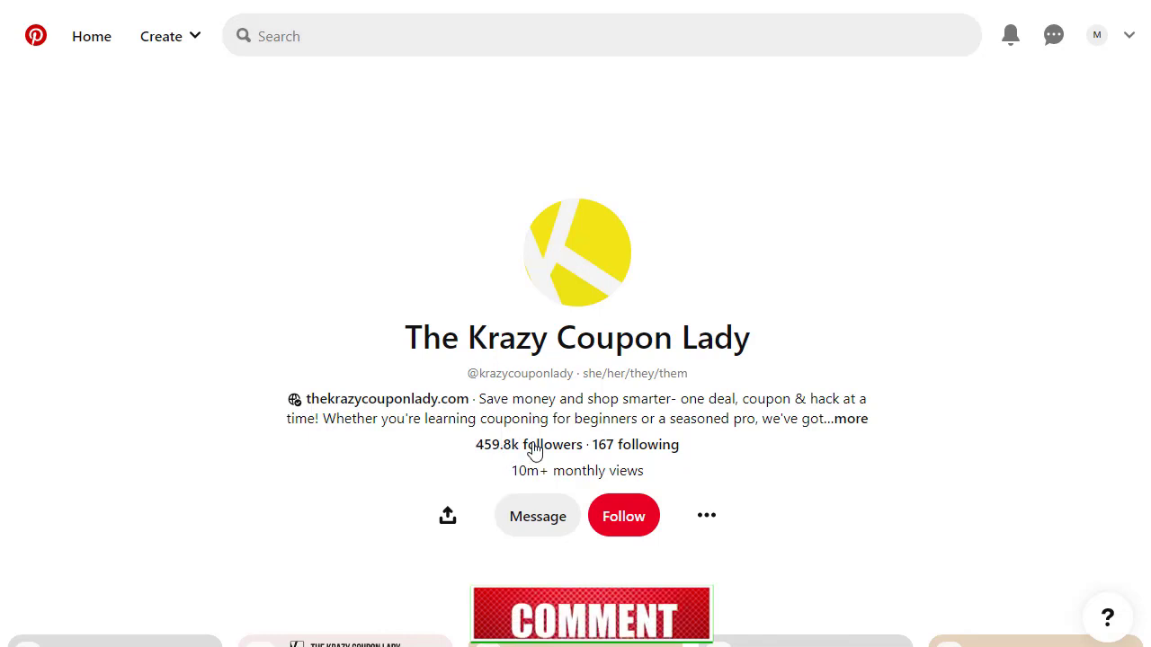
left_click_drag(473, 453, 606, 450)
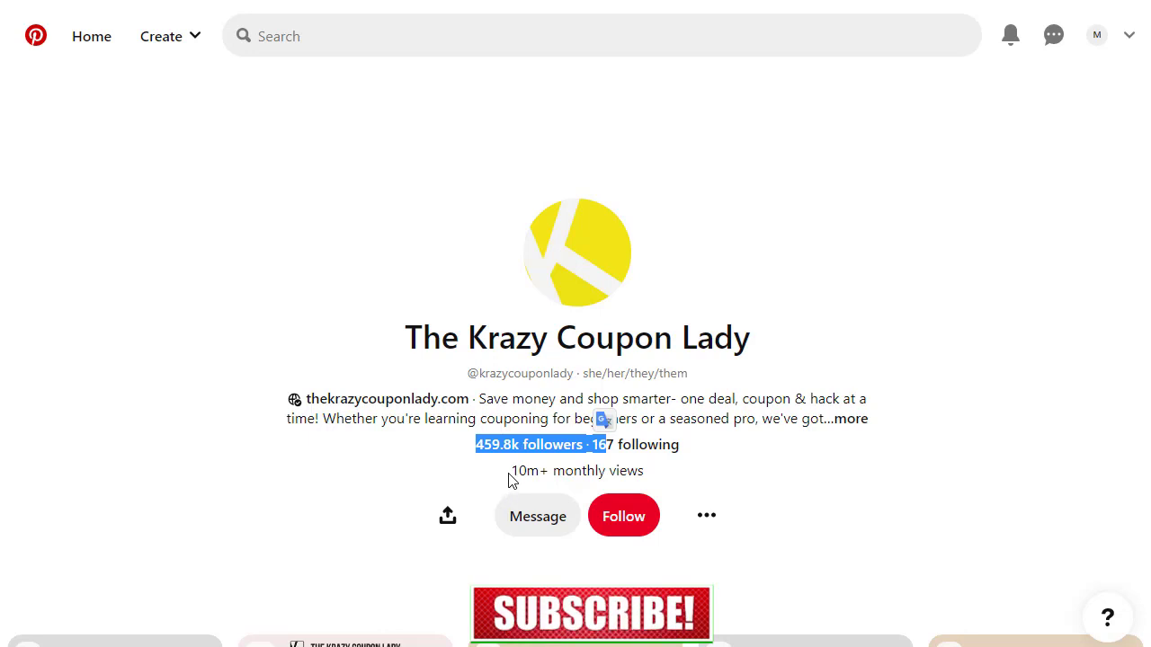
left_click_drag(509, 475, 662, 479)
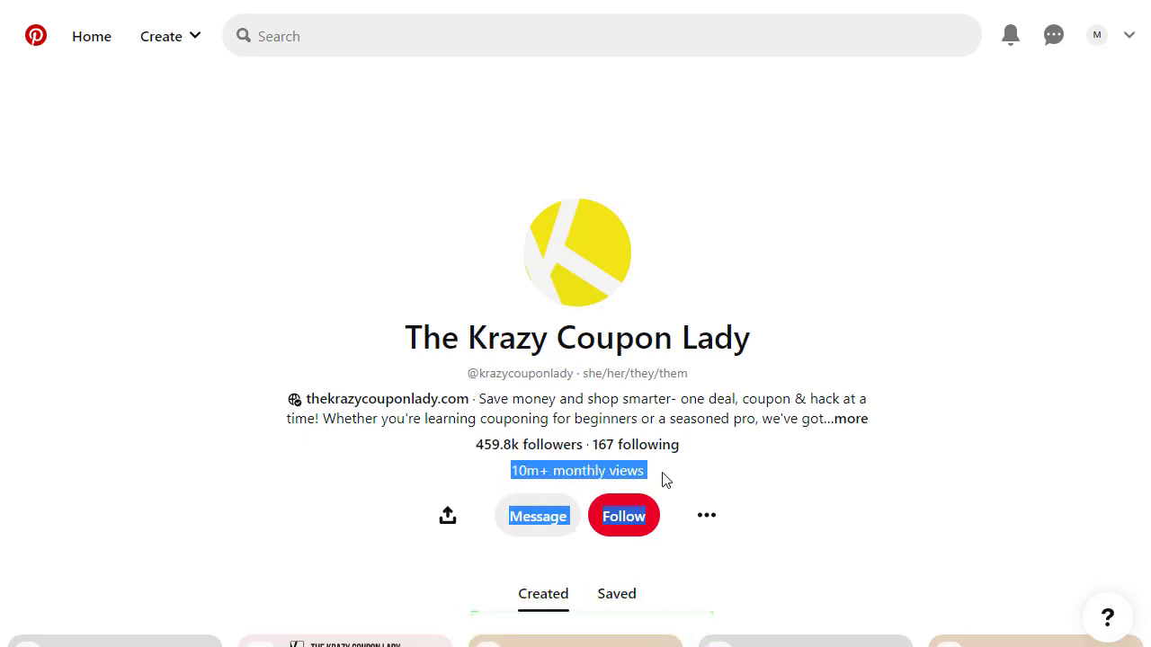
left_click(675, 475)
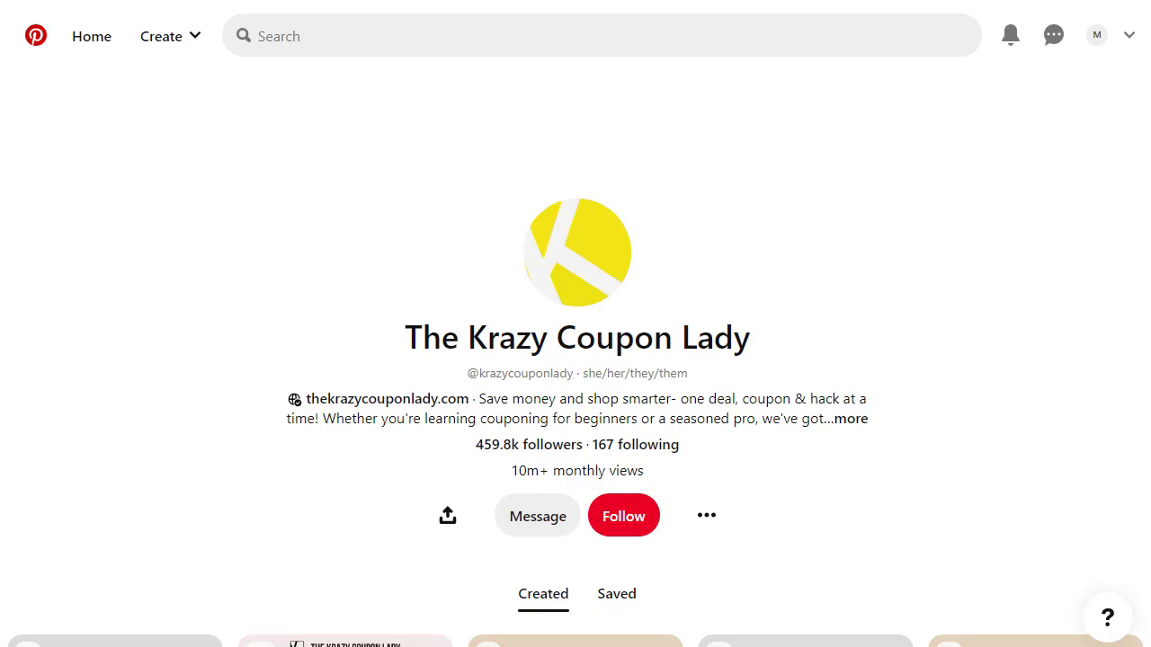
scroll(575, 412, "down", 1)
scroll(576, 394, "down", 10)
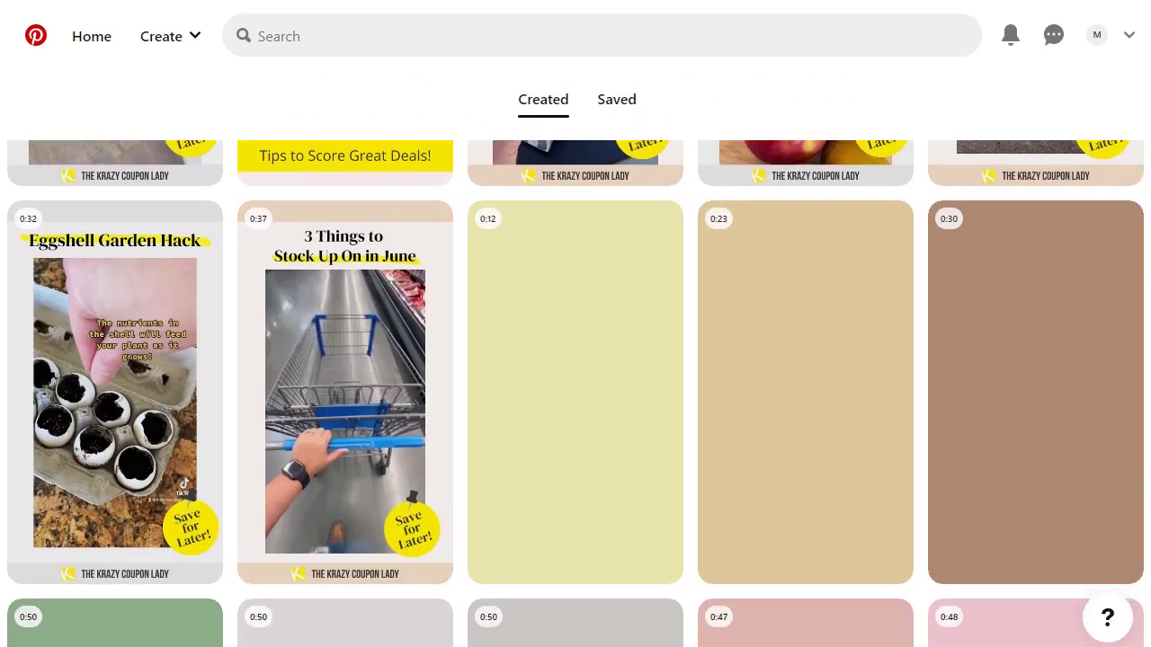
scroll(575, 394, "down", 5)
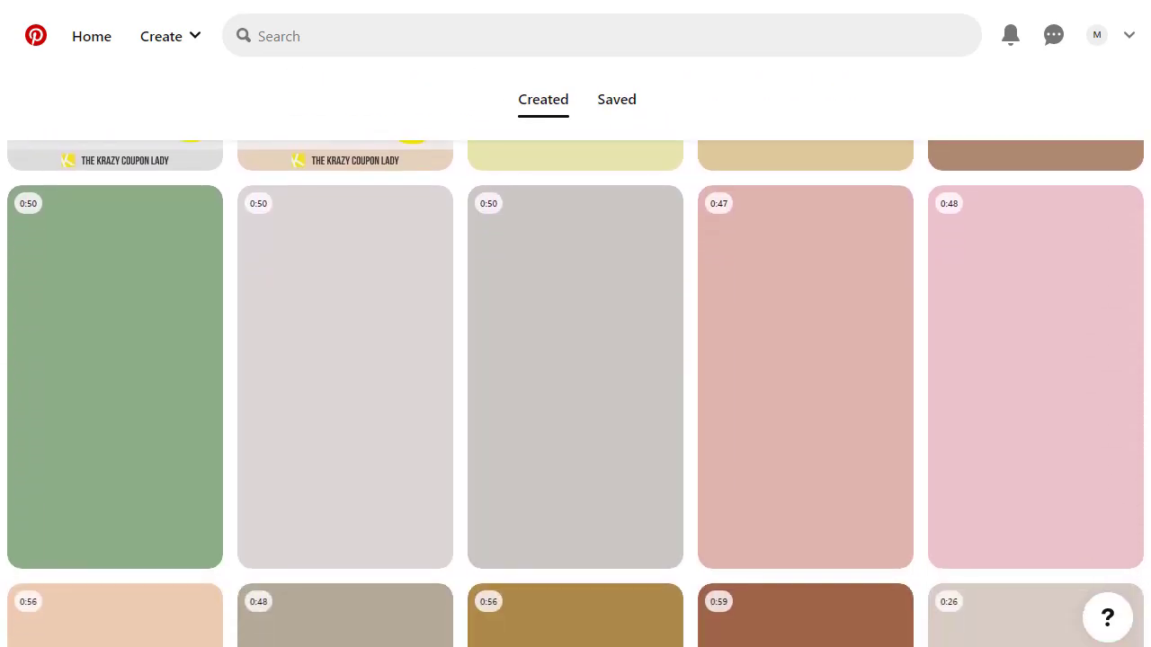
Finish looking over The Krazy Coupon Lady's created pins and open the builder for a new standard Pin
scroll(575, 394, "down", 5)
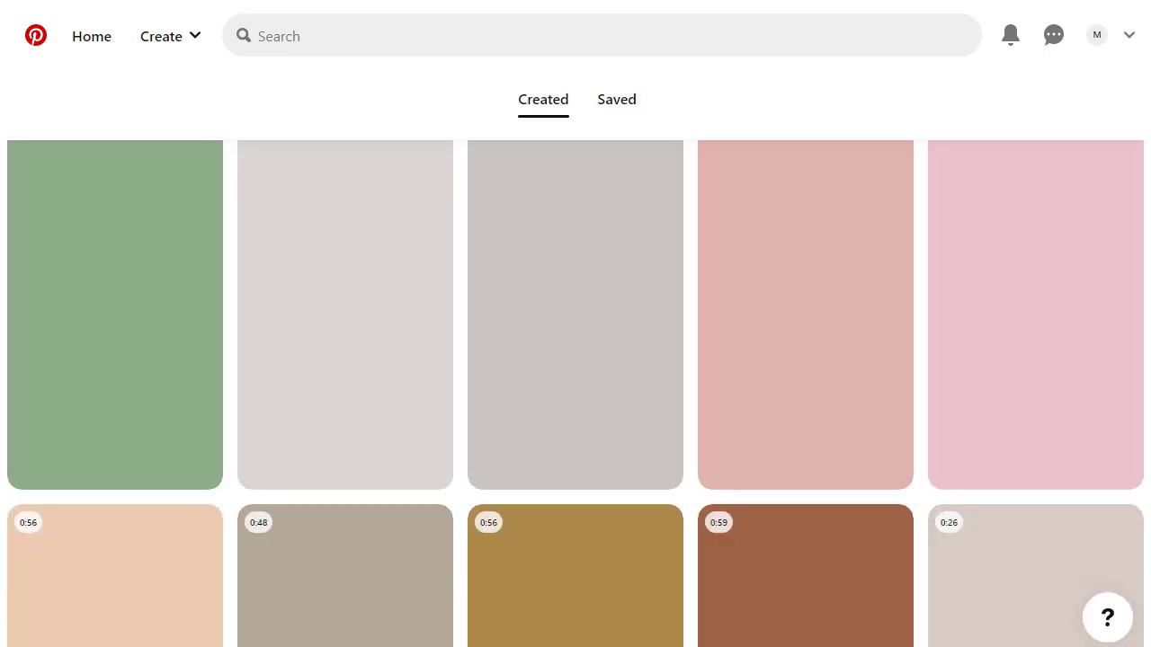
scroll(575, 393, "up", 15)
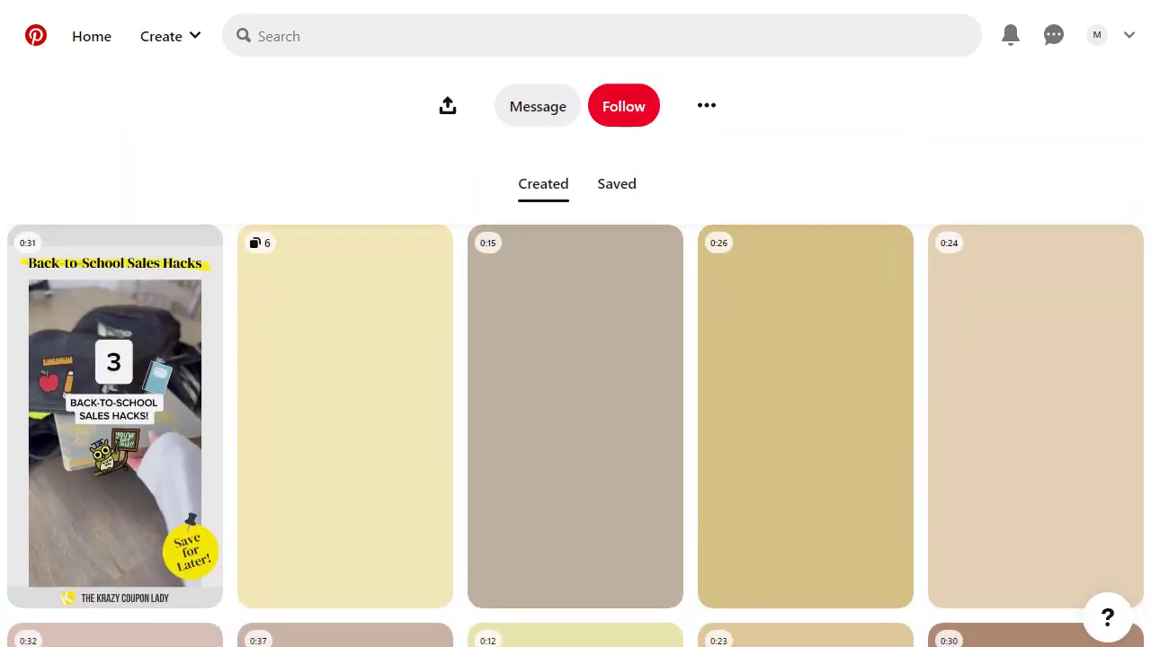
scroll(575, 393, "down", 2)
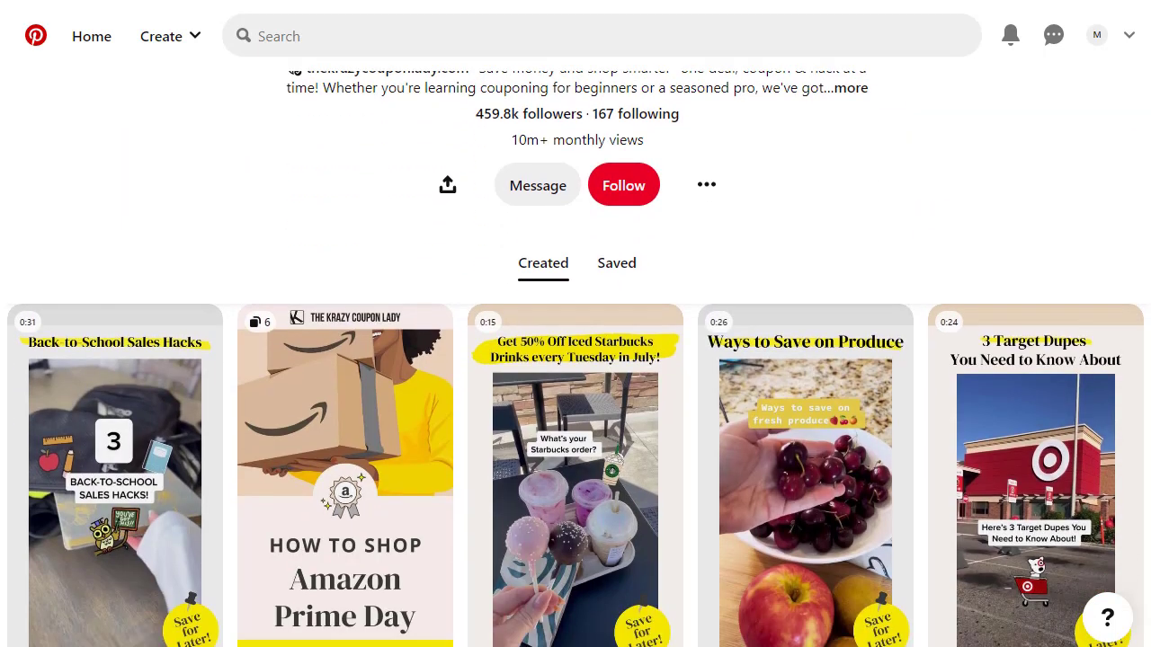
scroll(575, 393, "up", 4)
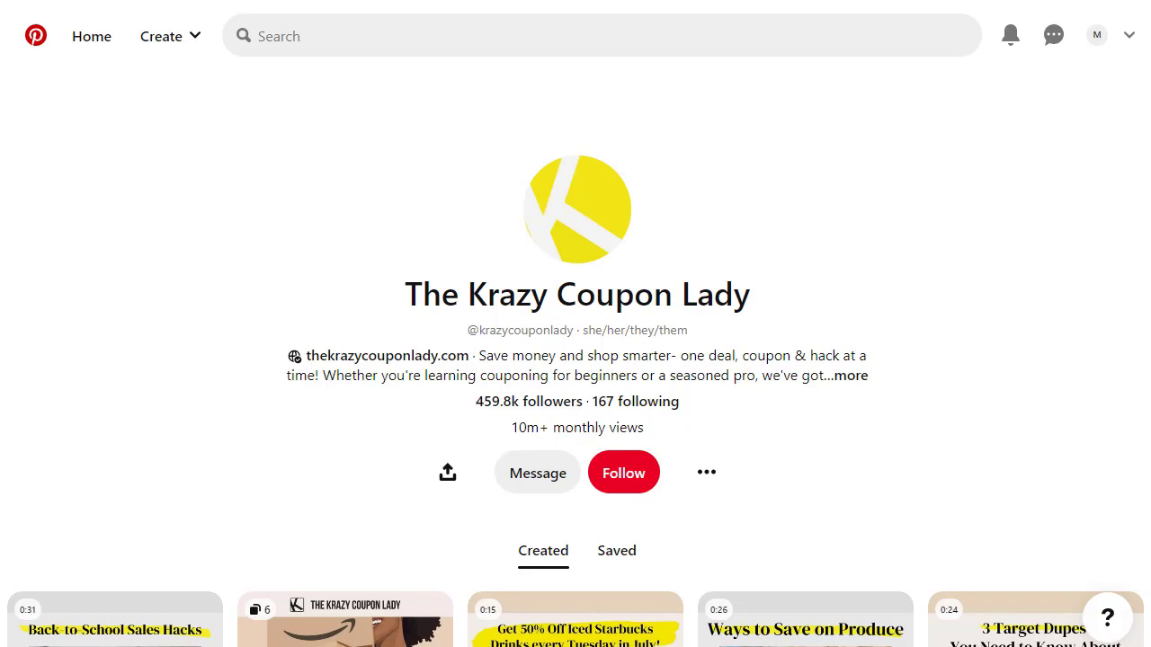
left_click(197, 43)
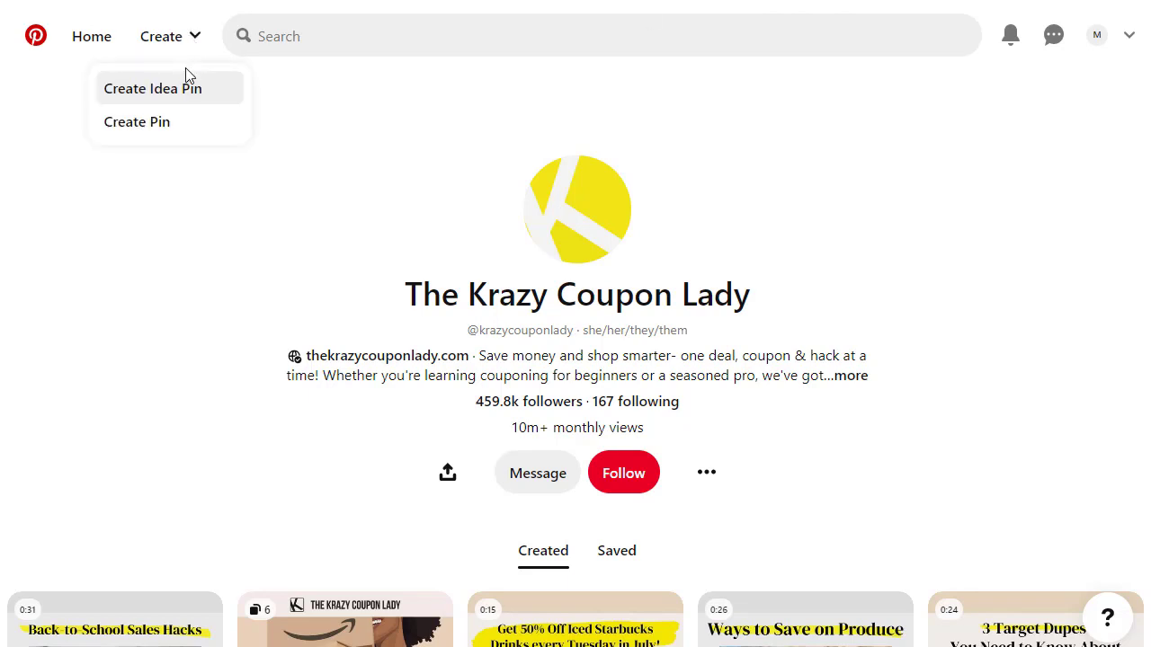
left_click(167, 131)
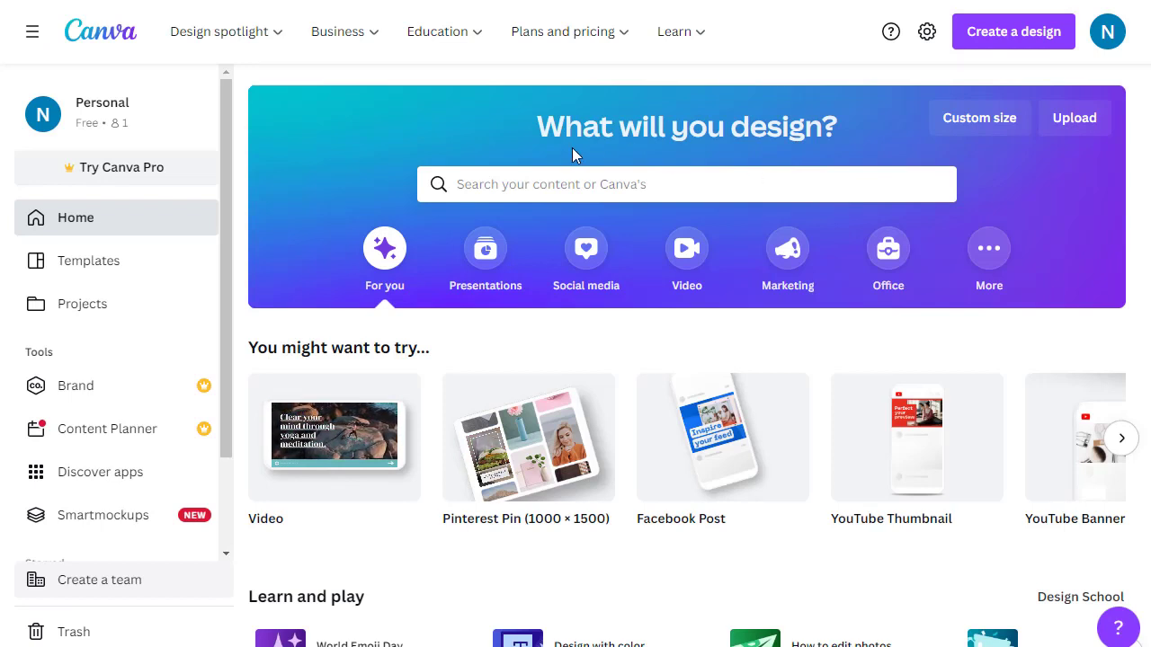
Switch to Canva, search for "pinterest pin" templates and look through the designs on offer
left_click(542, 185)
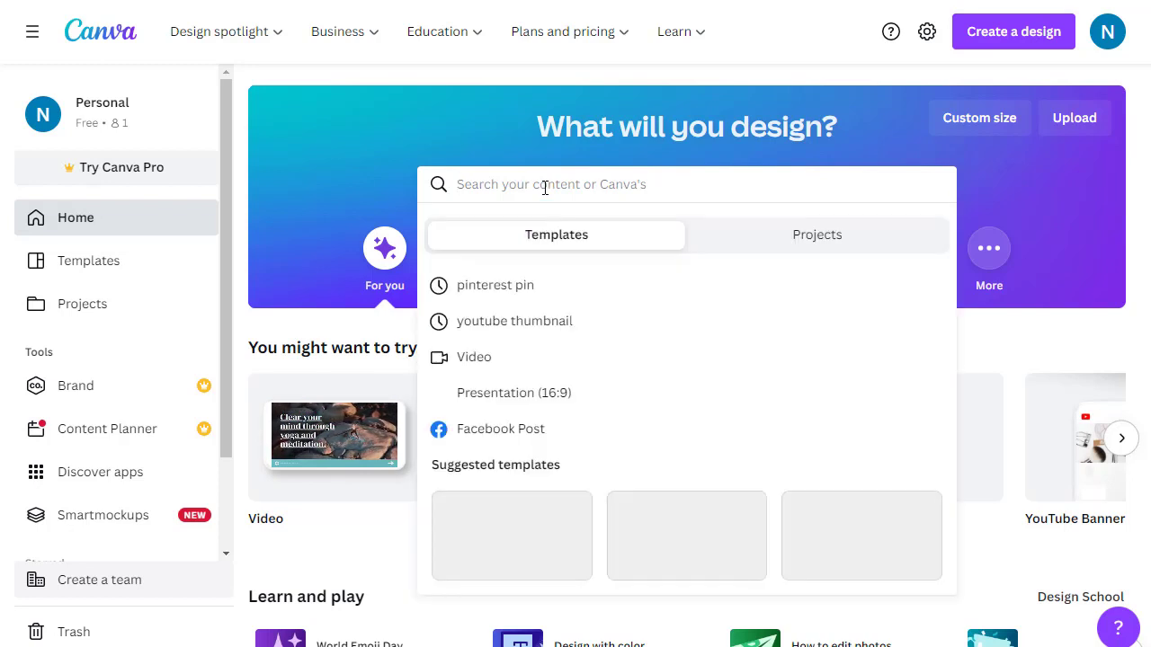
type("pint")
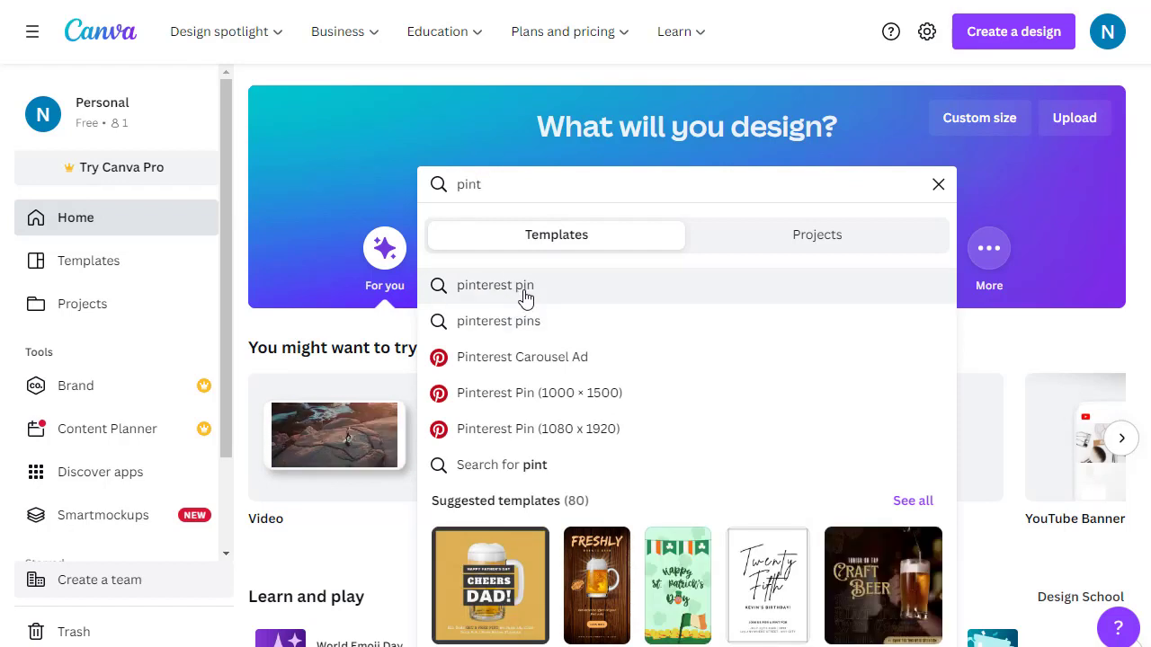
left_click(525, 297)
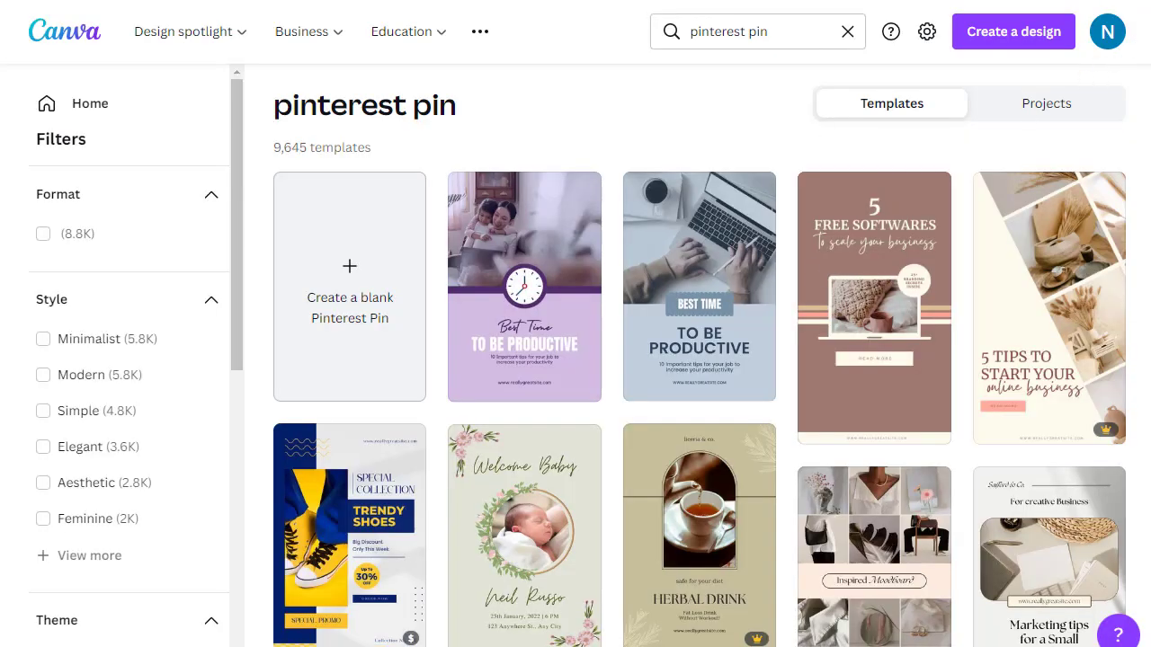
scroll(699, 359, "down", 15)
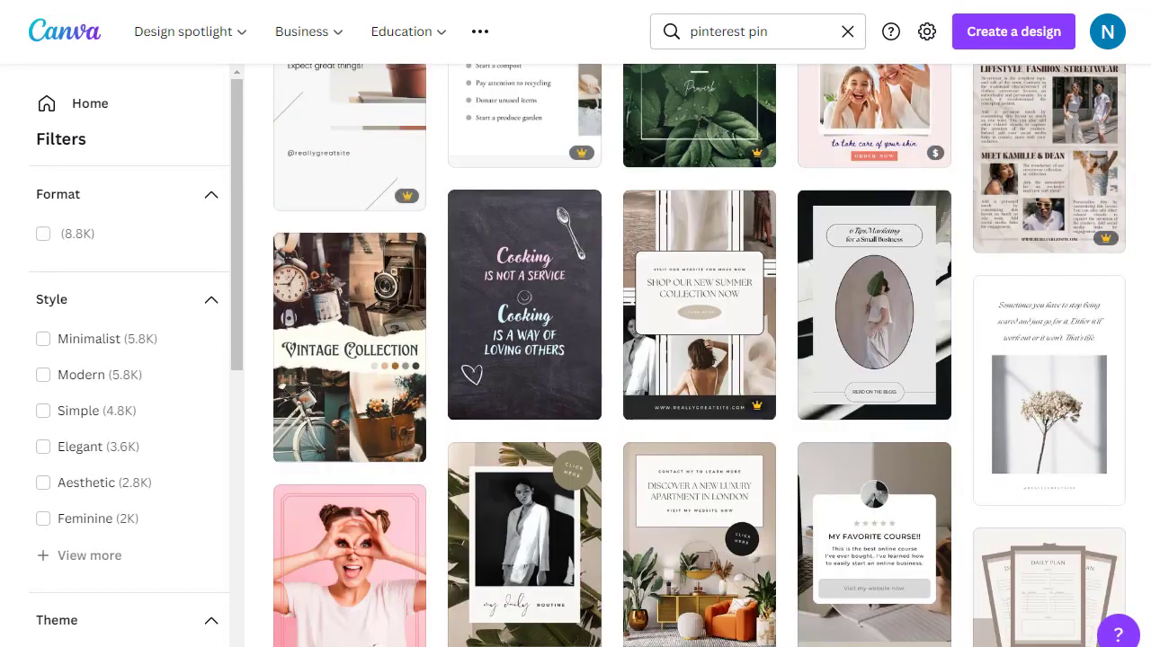
scroll(699, 359, "down", 2)
scroll(699, 360, "down", 6)
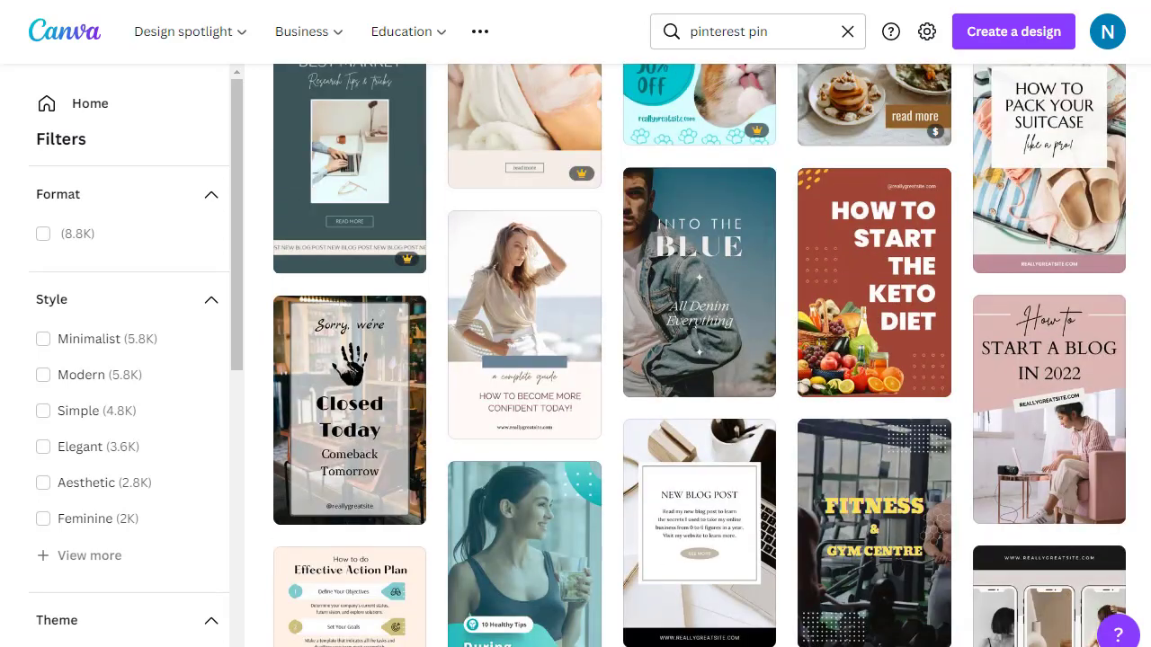
scroll(700, 360, "down", 4)
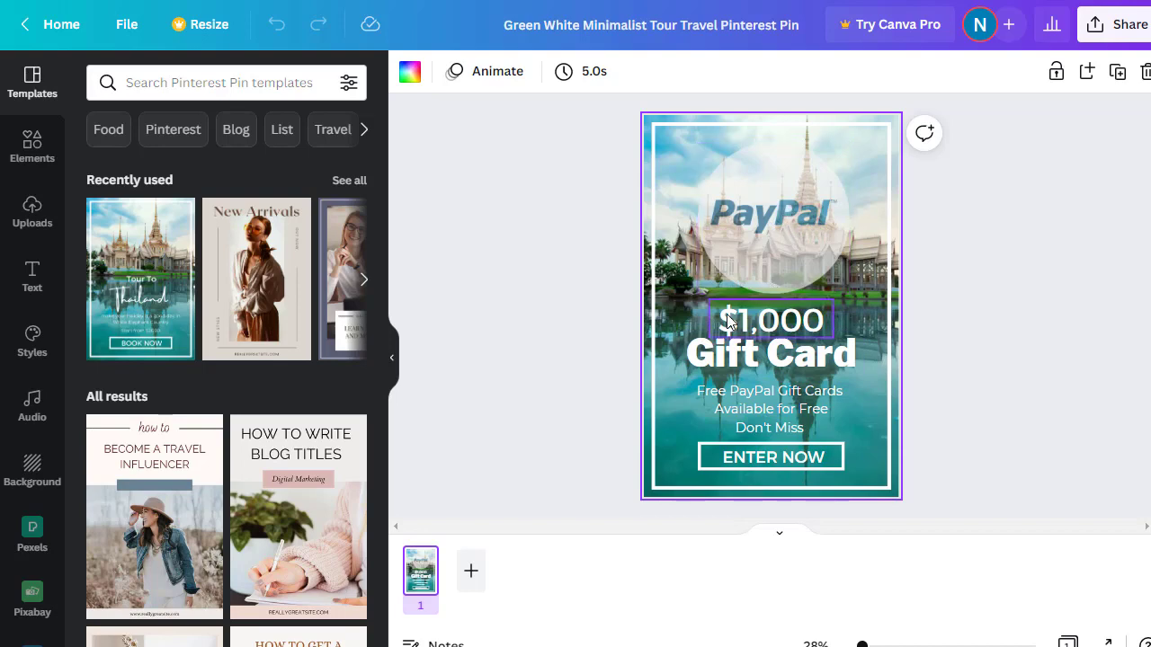
Examine the PayPal pin design's $1,000 Gift Card heading, description, ENTER NOW text and white frame
left_click(771, 323)
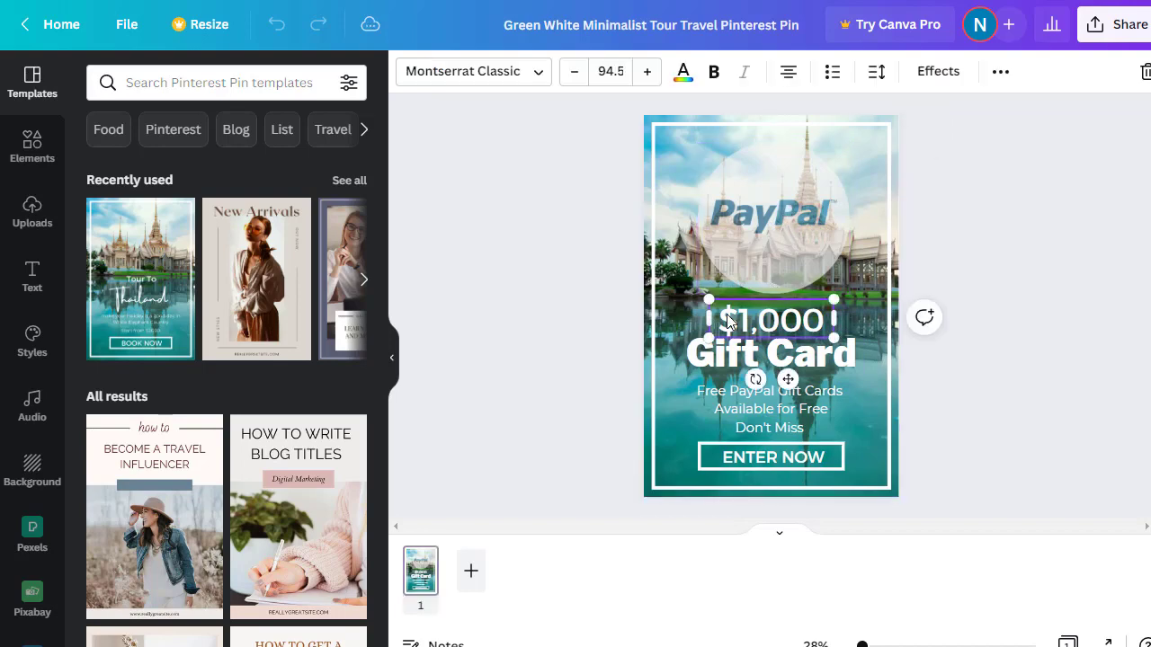
left_click(709, 368)
left_click(732, 411)
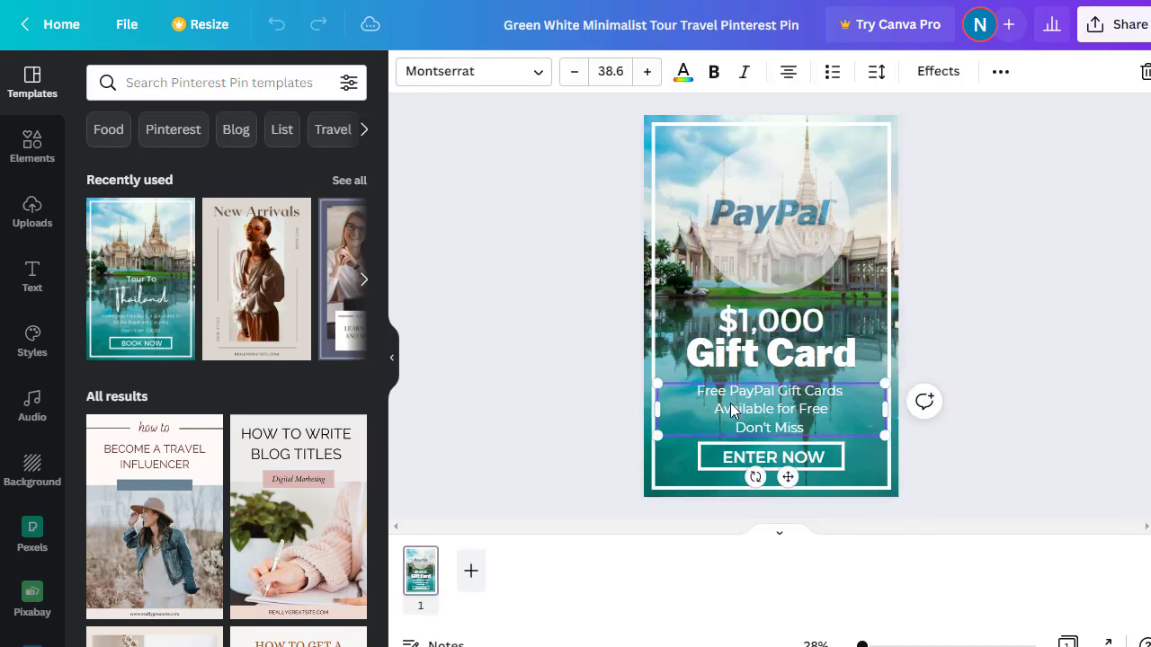
double_click(745, 462)
left_click(879, 449)
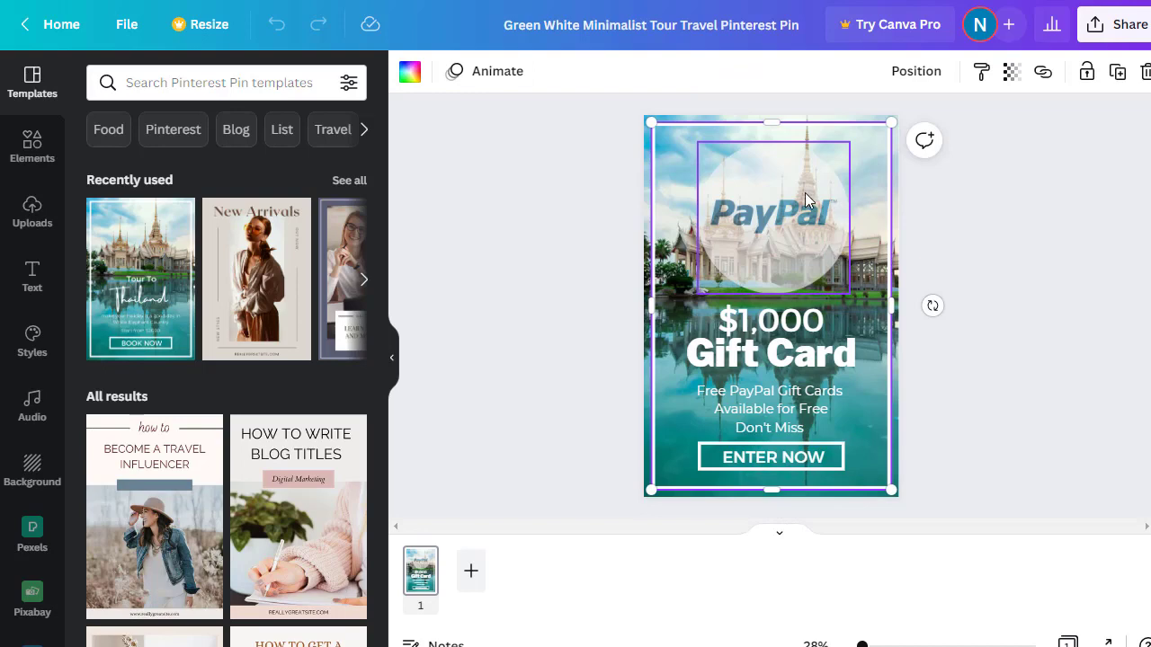
Search the design elements for "paypal" graphics
left_click(32, 148)
left_click(206, 85)
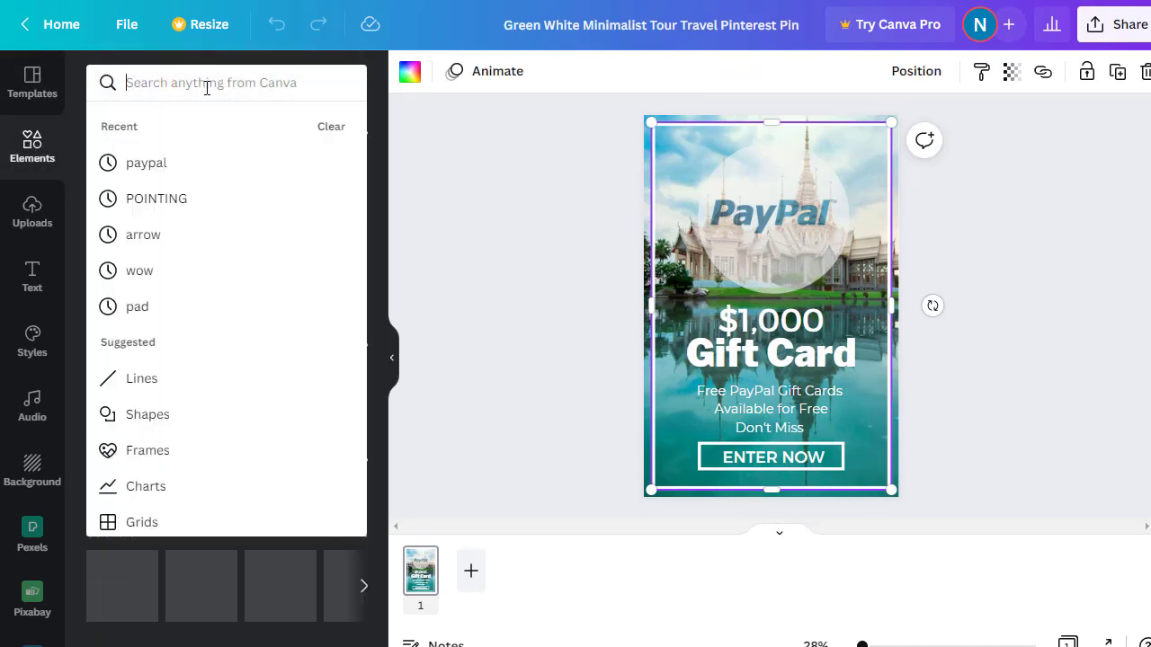
type("ps")
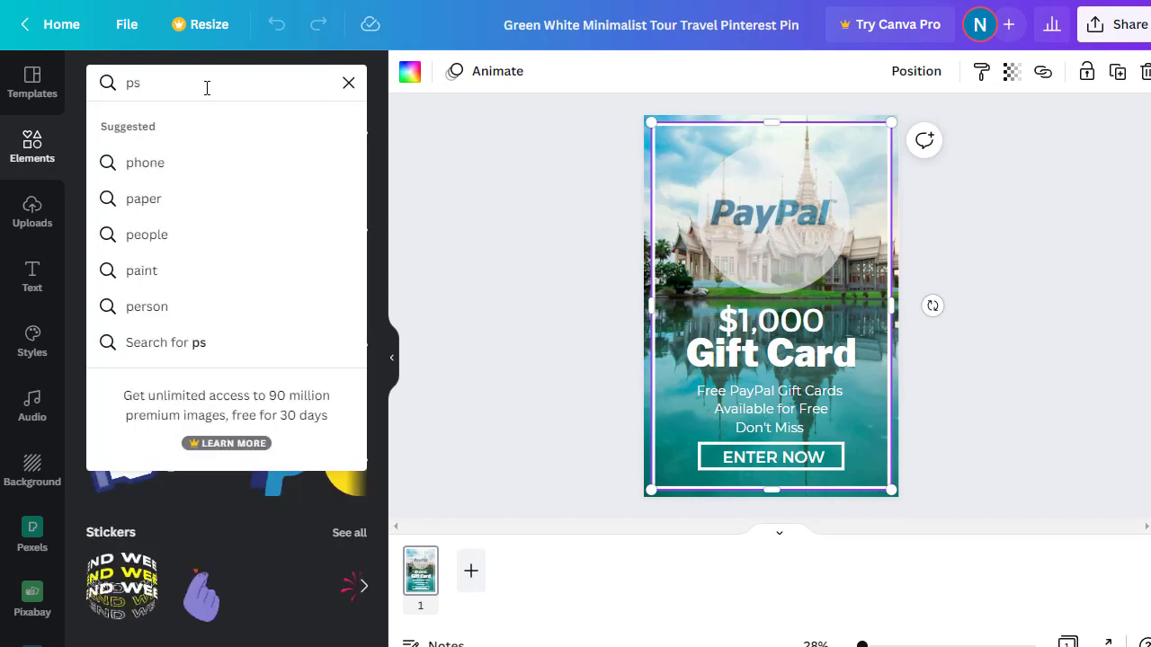
key("BackSpace")
type("aypal")
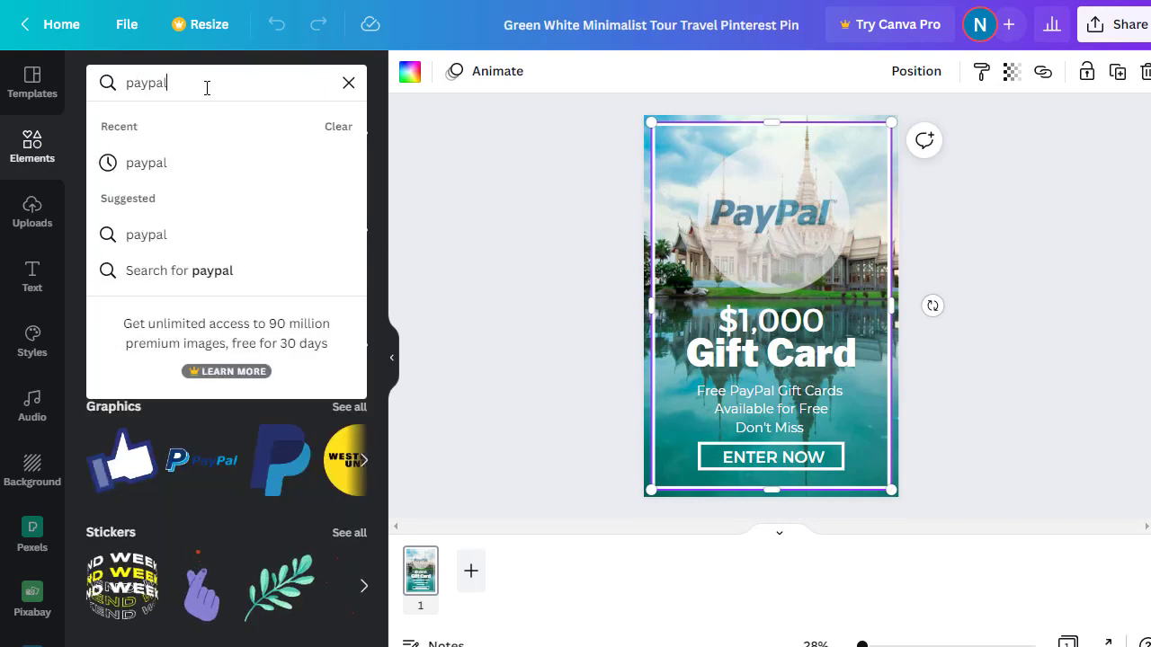
left_click(149, 165)
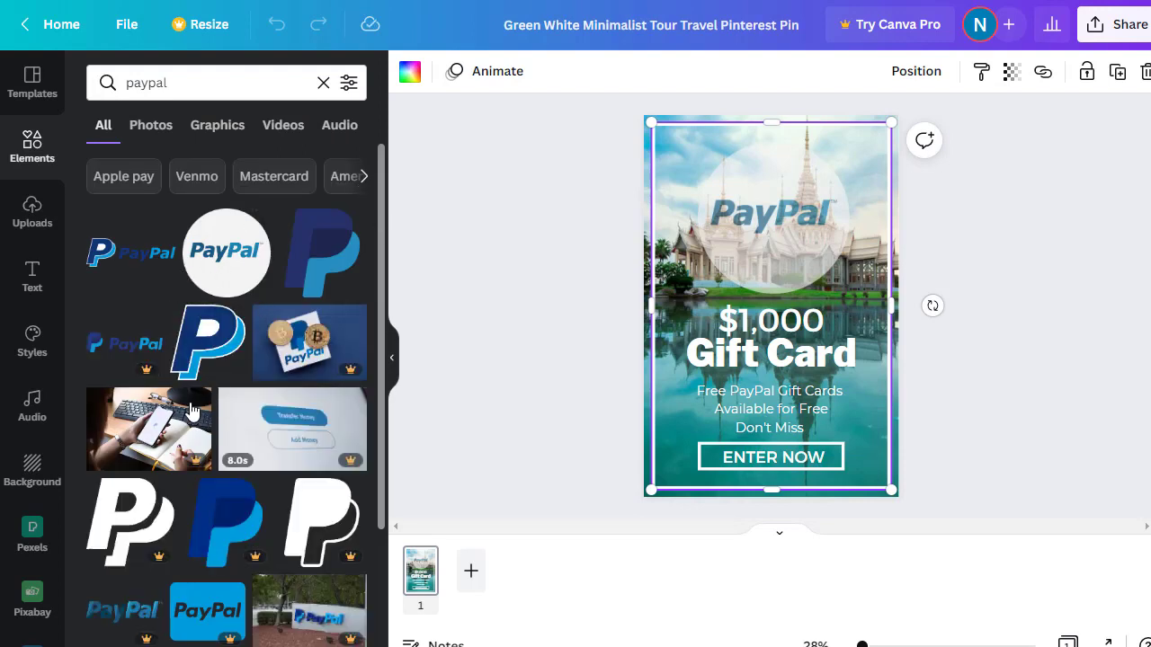
Try a second round PayPal logo beside the existing one with lowered opacity, and remove it from the pin
left_click(232, 251)
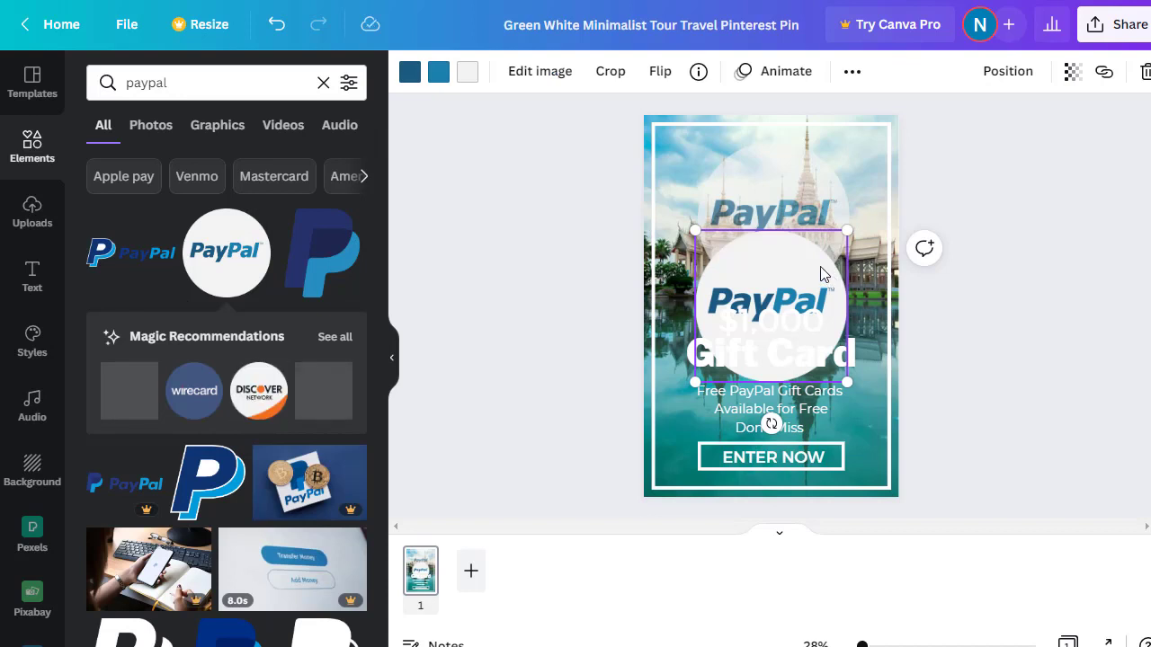
left_click_drag(822, 276, 879, 166)
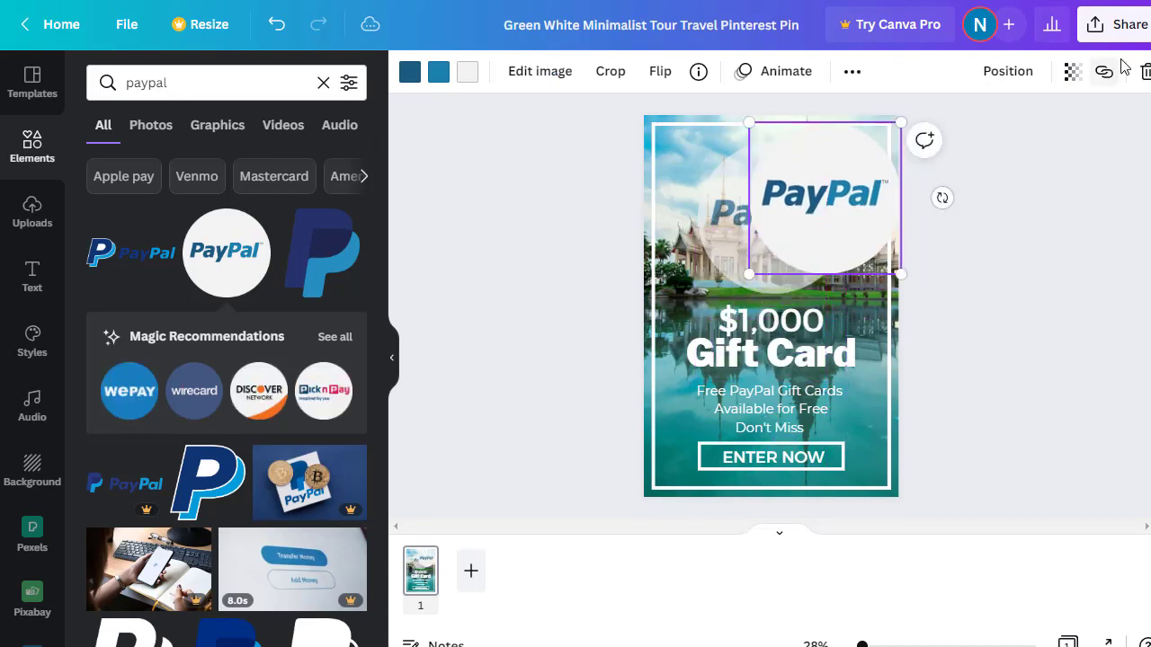
left_click(1072, 71)
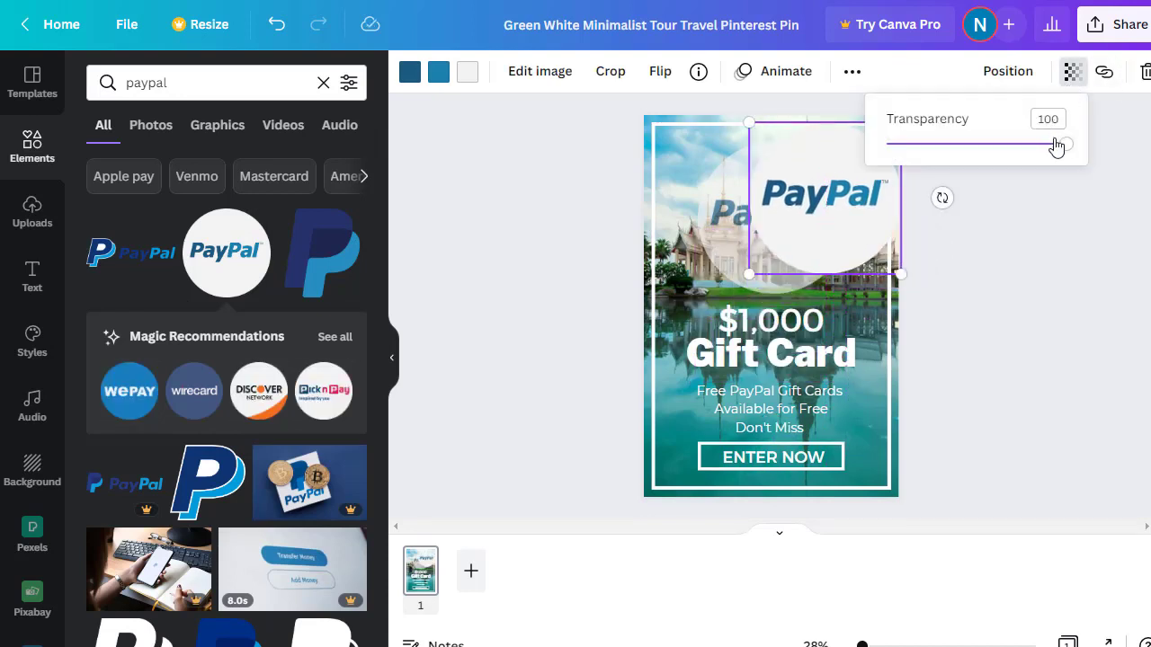
left_click_drag(1062, 149, 1016, 167)
left_click(854, 219)
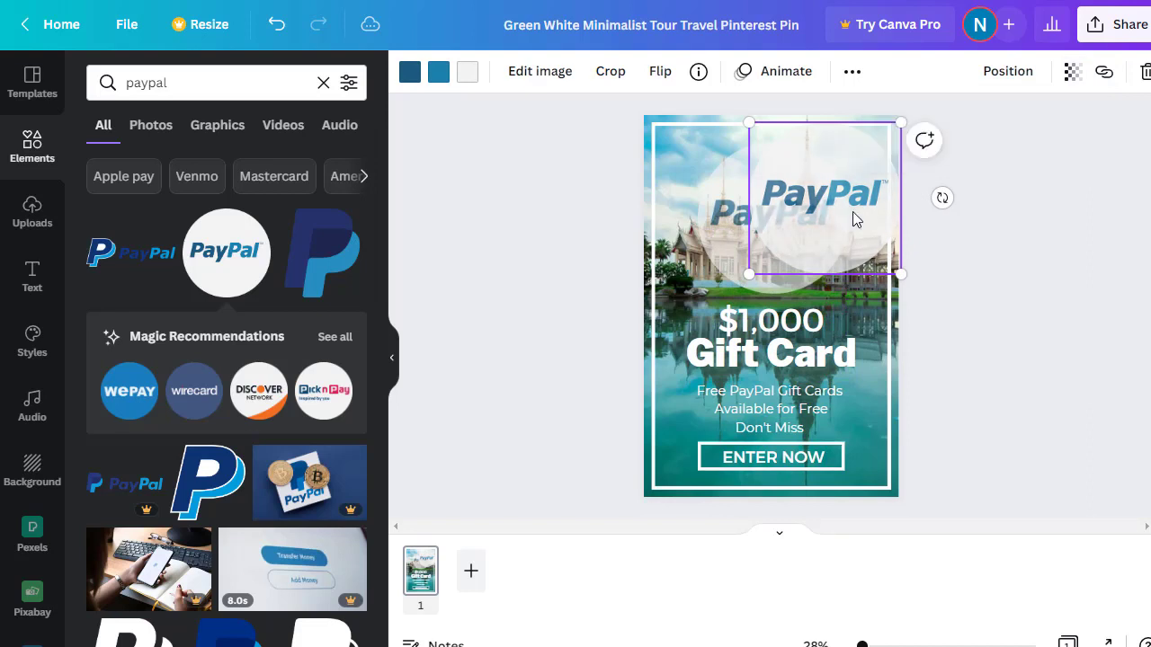
key("Escape")
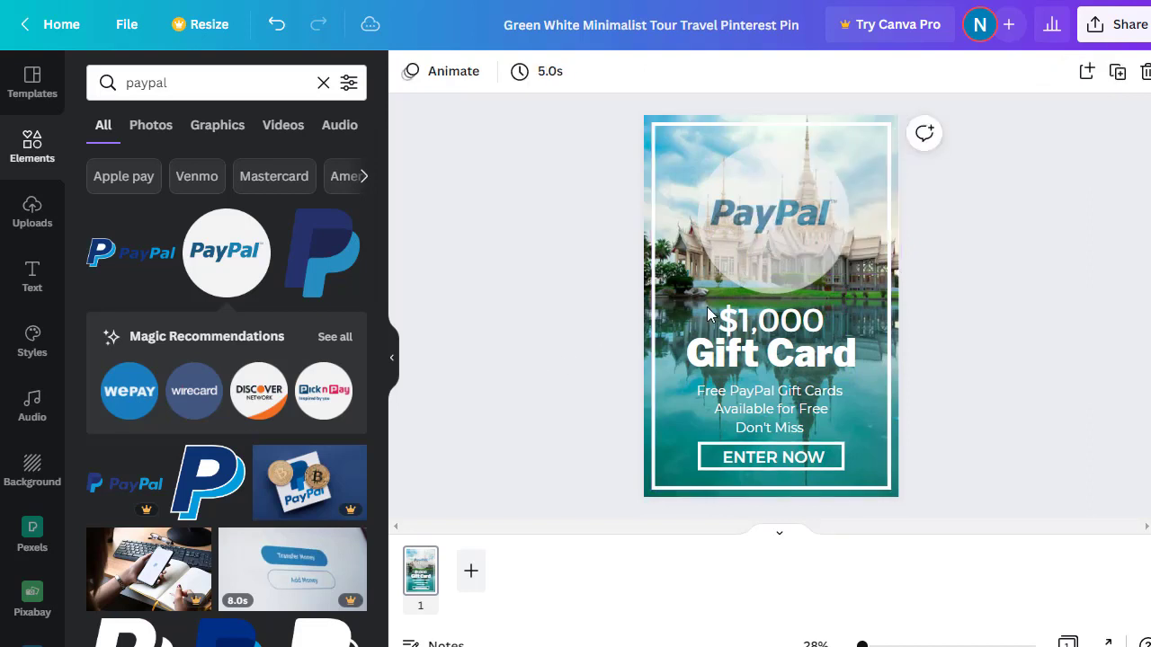
Look at the available text styles and the pin's $1,000 and ENTER NOW text elements
left_click(755, 321)
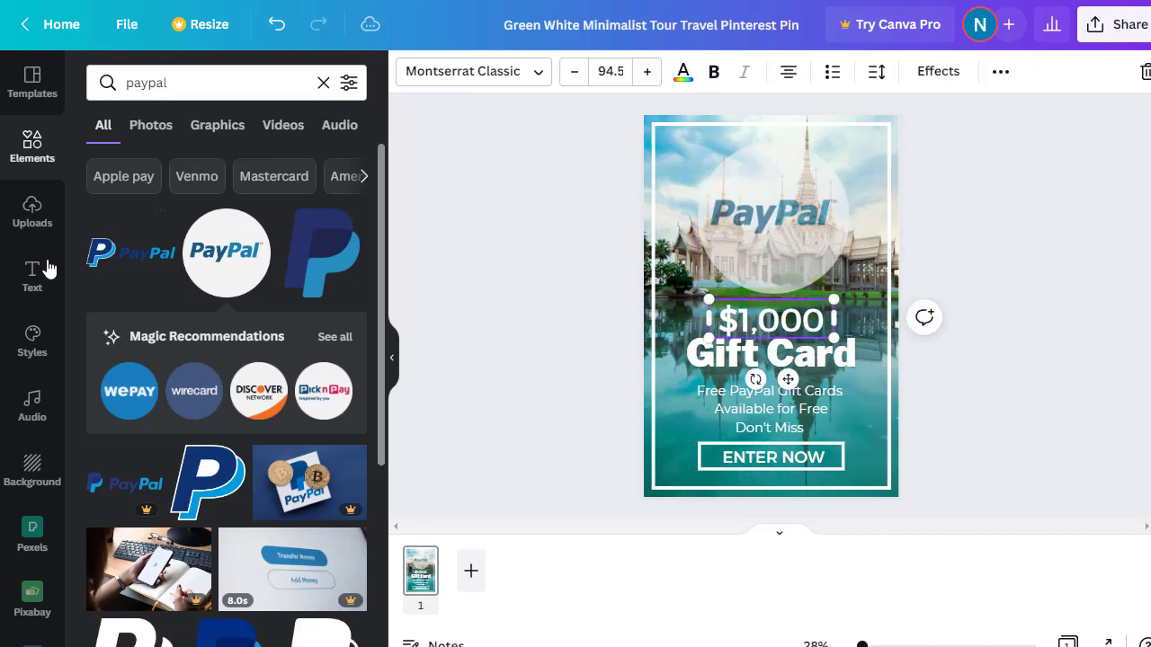
left_click(31, 283)
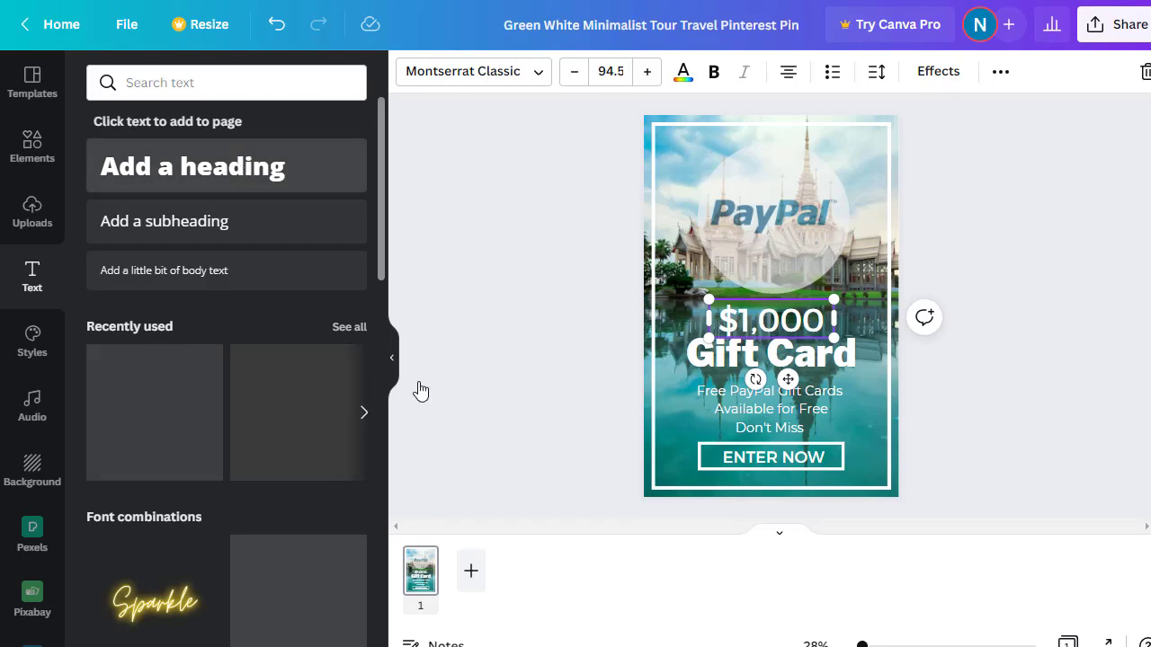
left_click(770, 460)
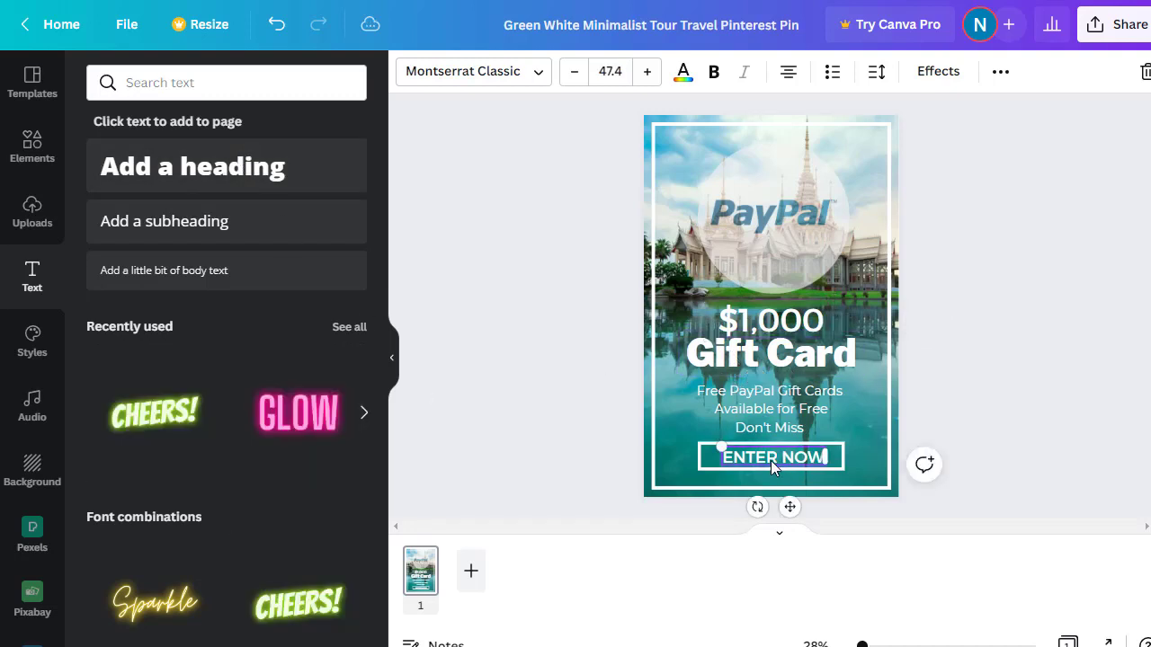
left_click(779, 460)
Download the finished pin design as a PNG at 1000 × 1500 px
left_click(1138, 27)
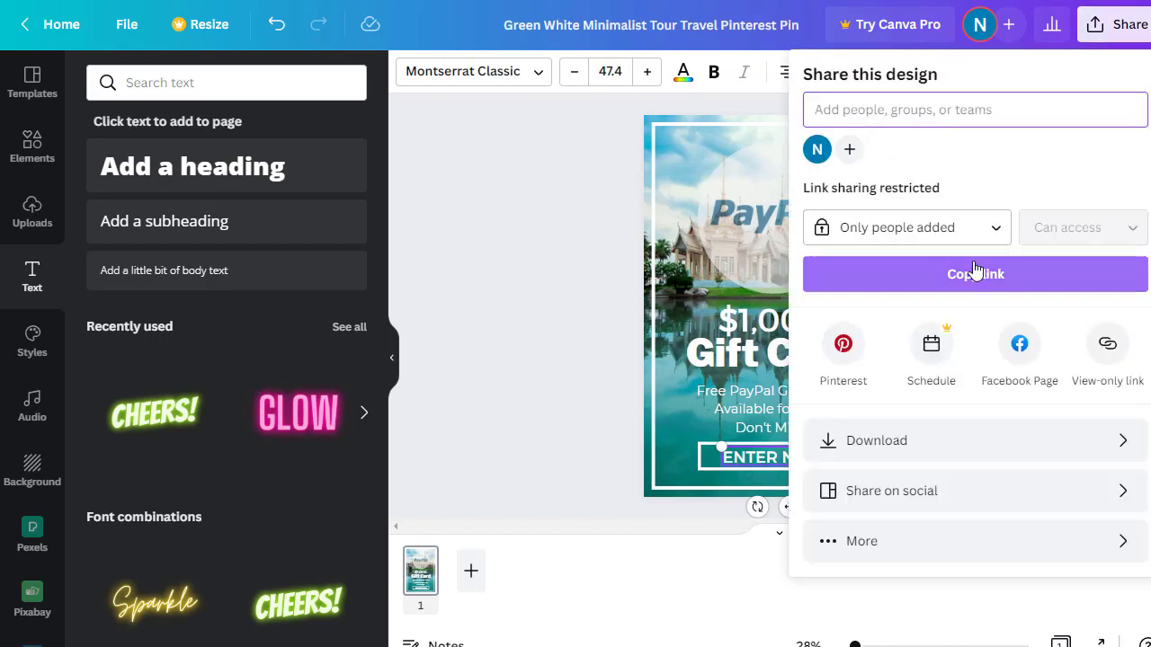
left_click(905, 441)
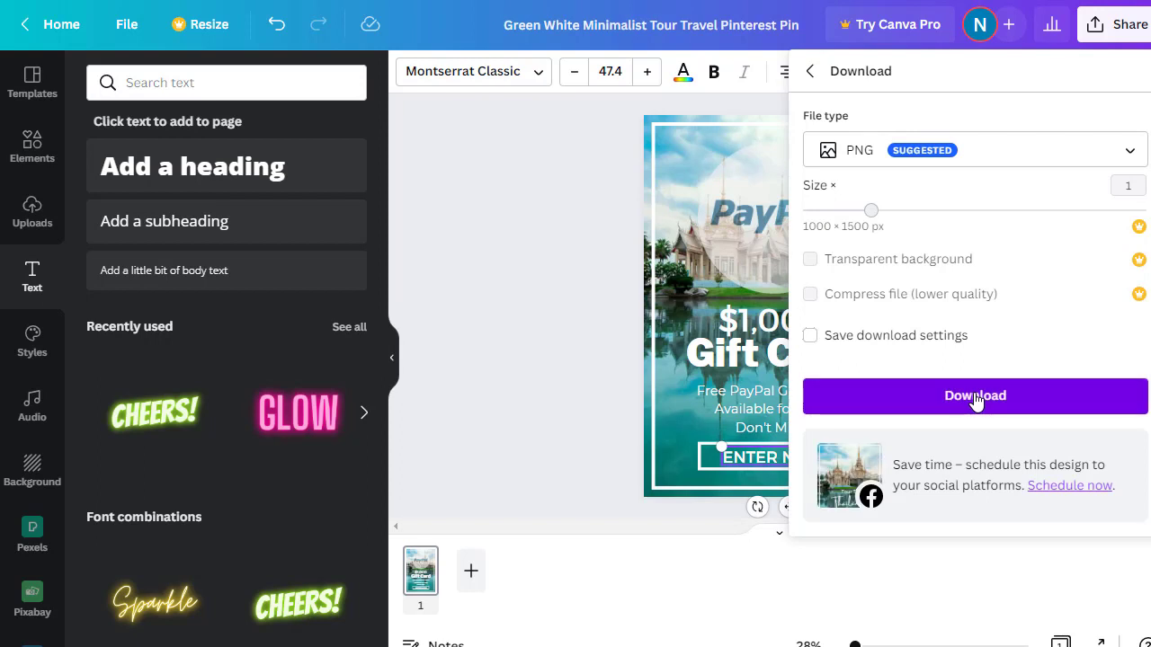
left_click(975, 398)
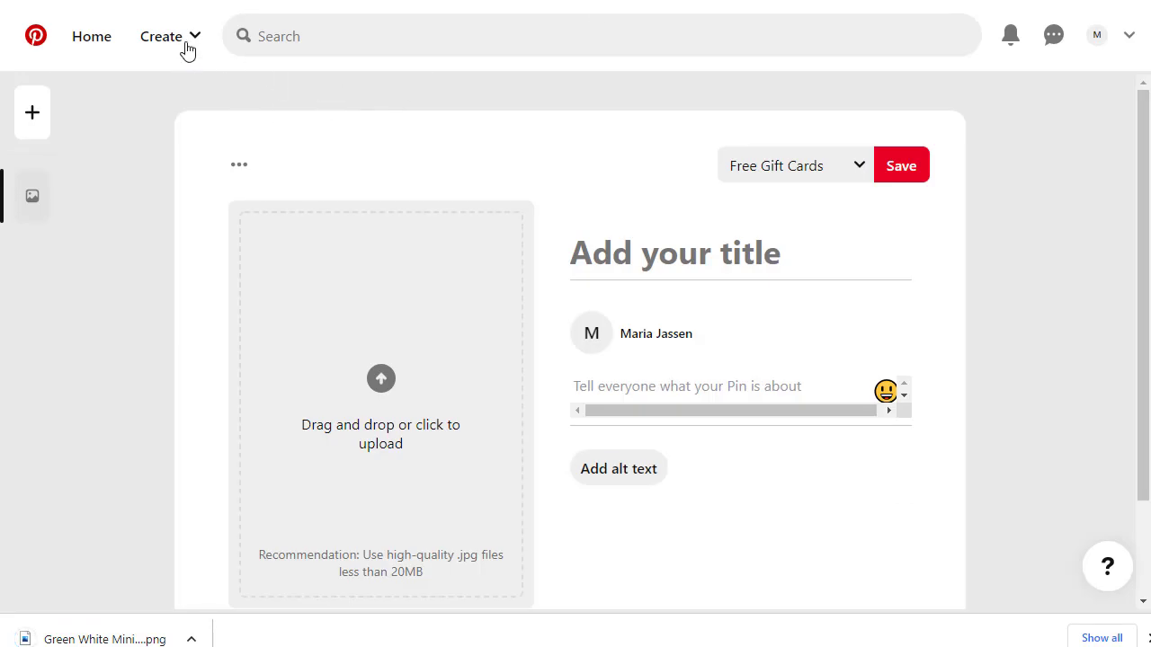
Switch to Pinterest and upload the downloaded PayPal gift card PNG as the new pin's image
left_click(188, 45)
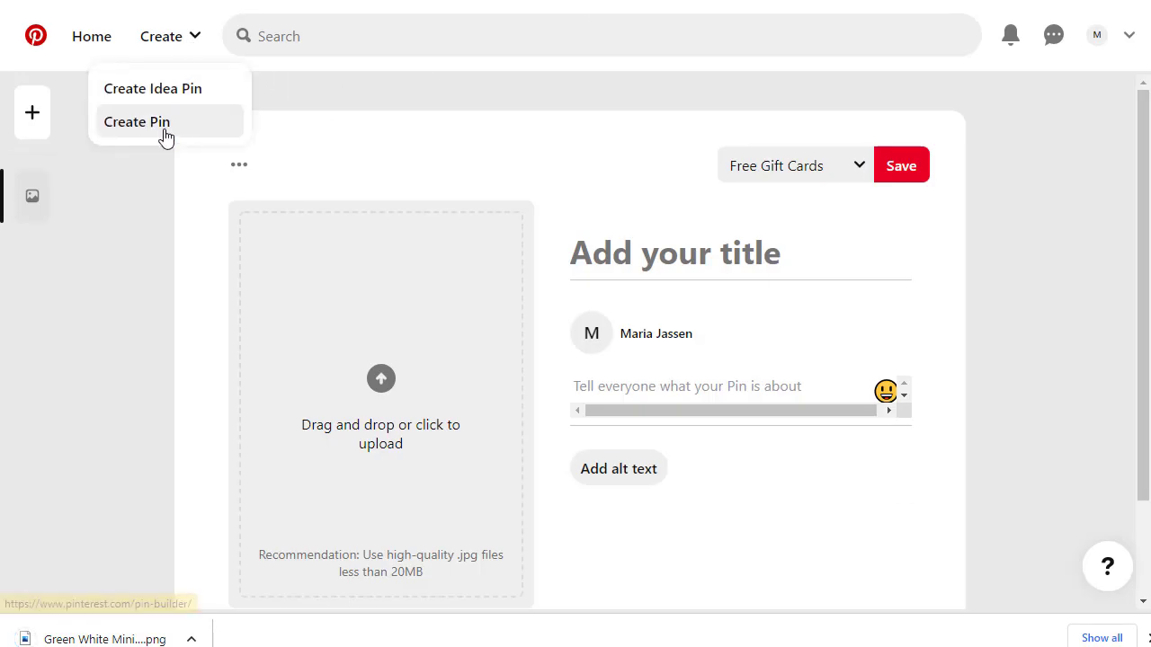
left_click(635, 171)
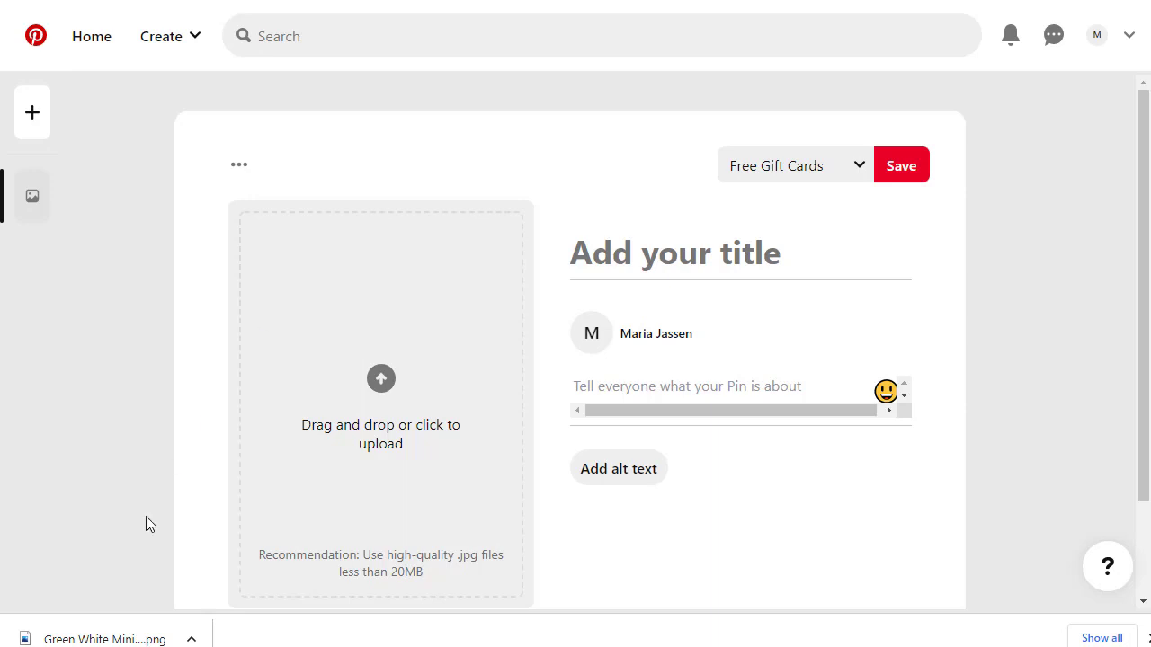
left_click_drag(104, 641, 398, 426)
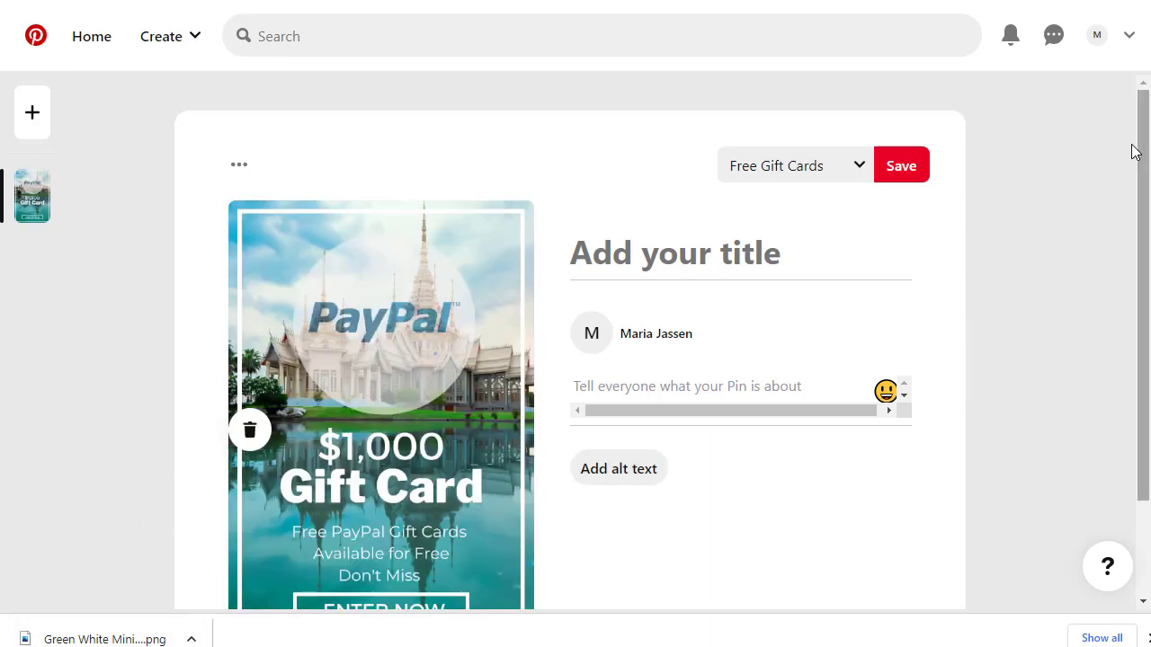
Title the new pin "FREE GIFT CARD GIVEAWAY."
left_click_drag(1143, 154, 1144, 202)
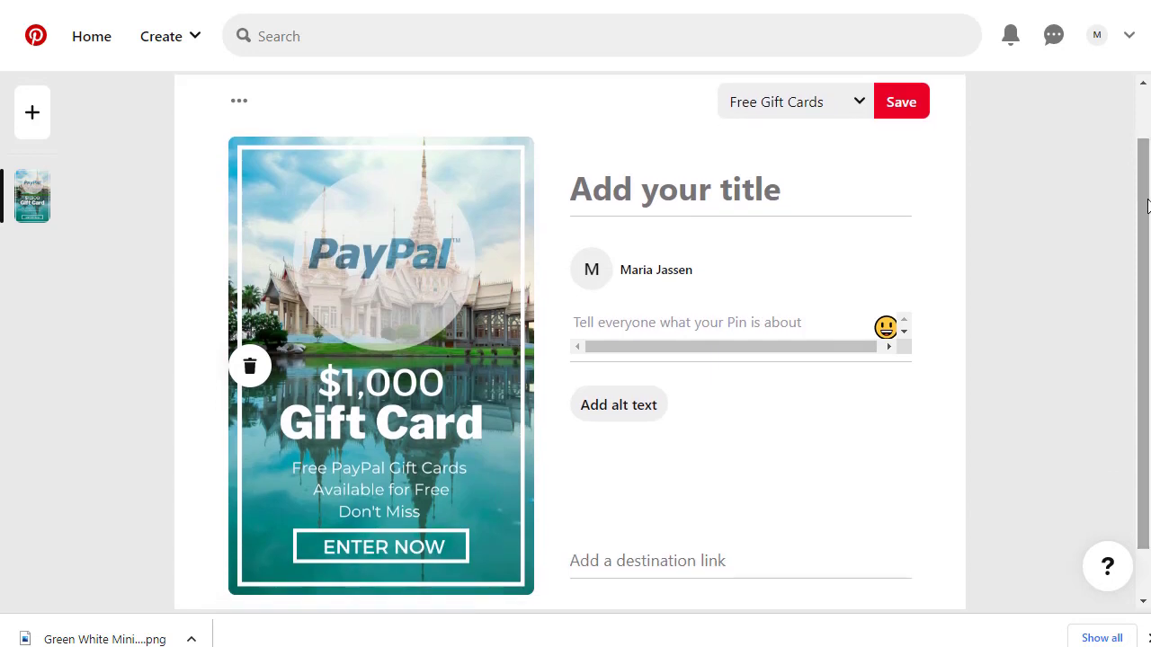
left_click(737, 194)
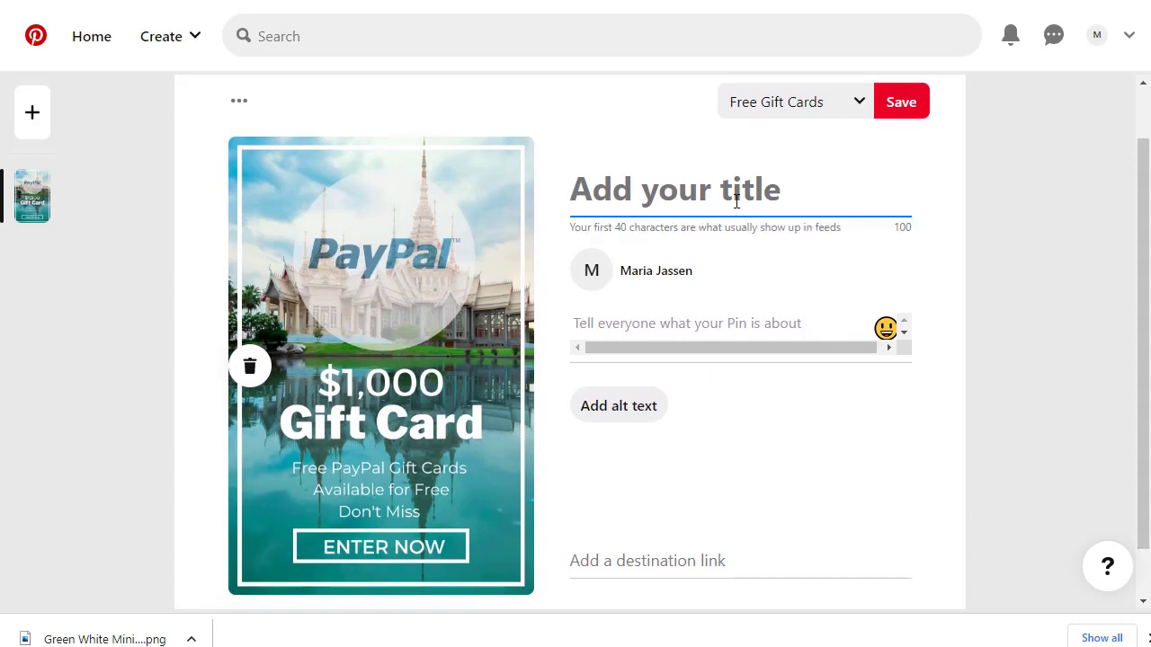
type("F")
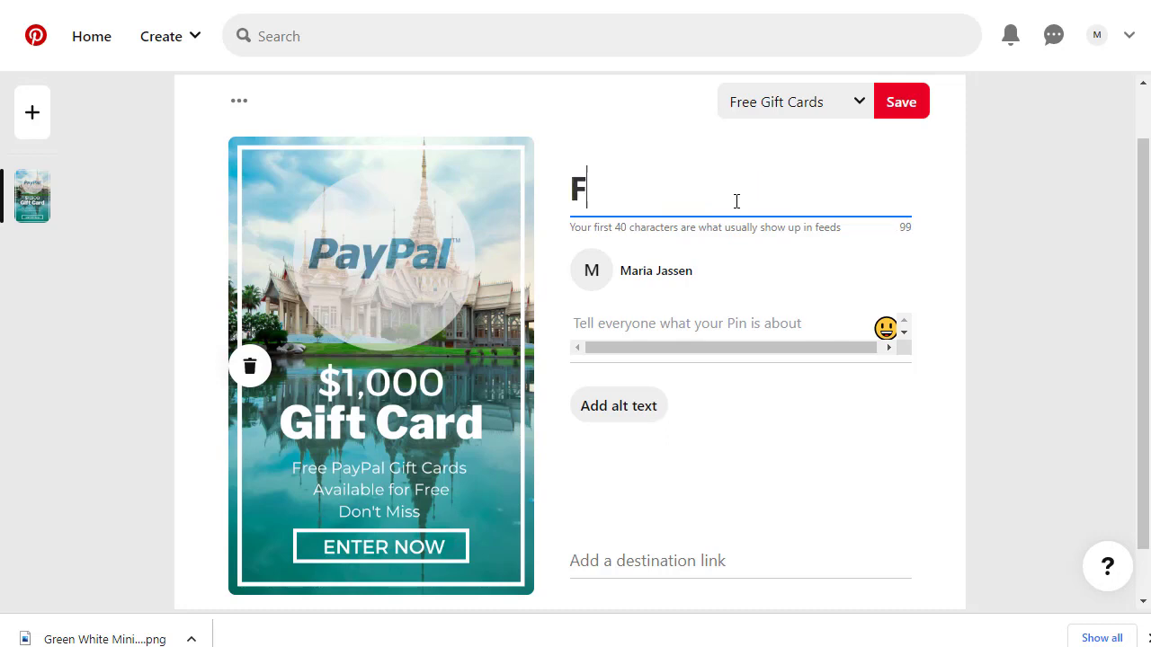
type("REE G")
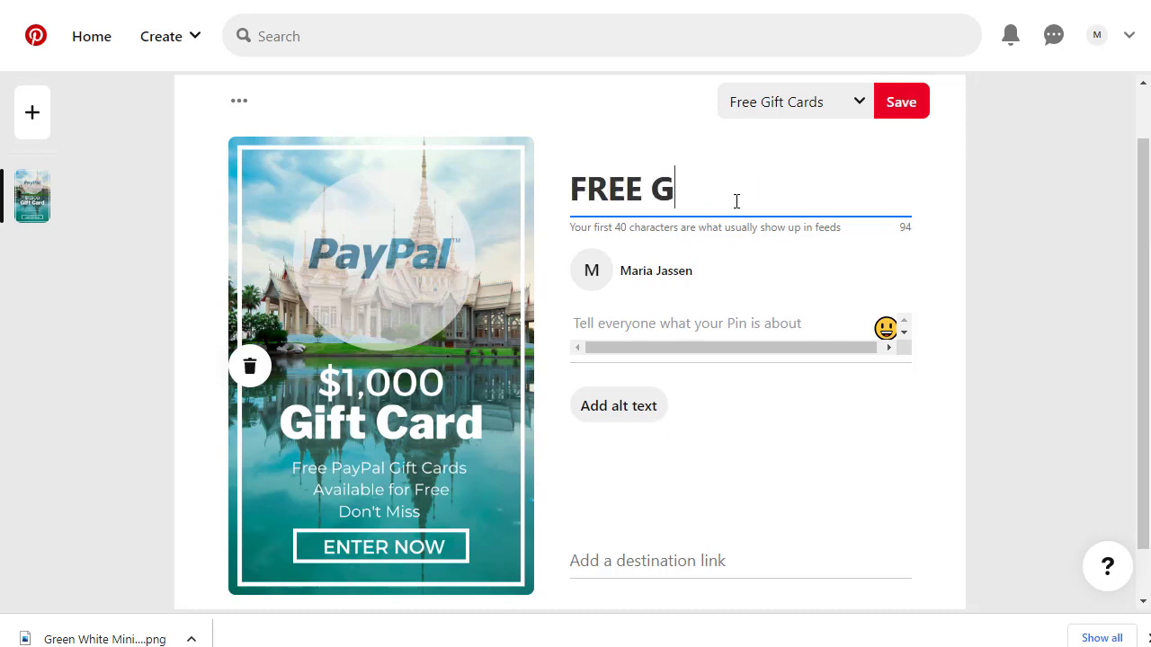
type("IFT CARD")
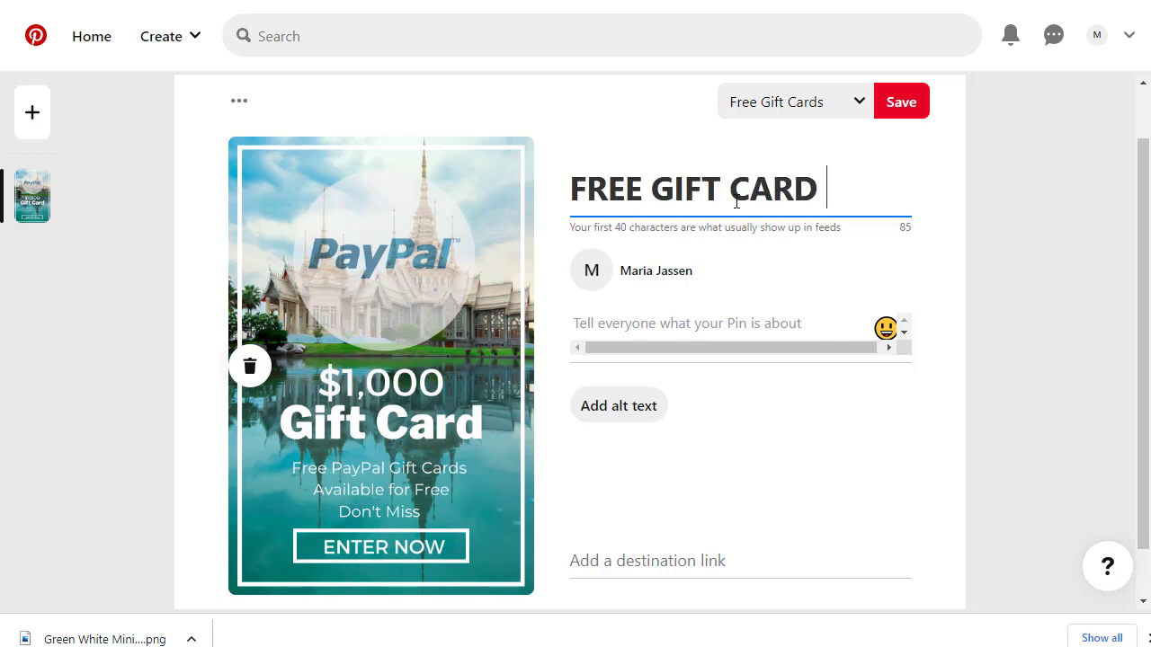
type(" GIVE")
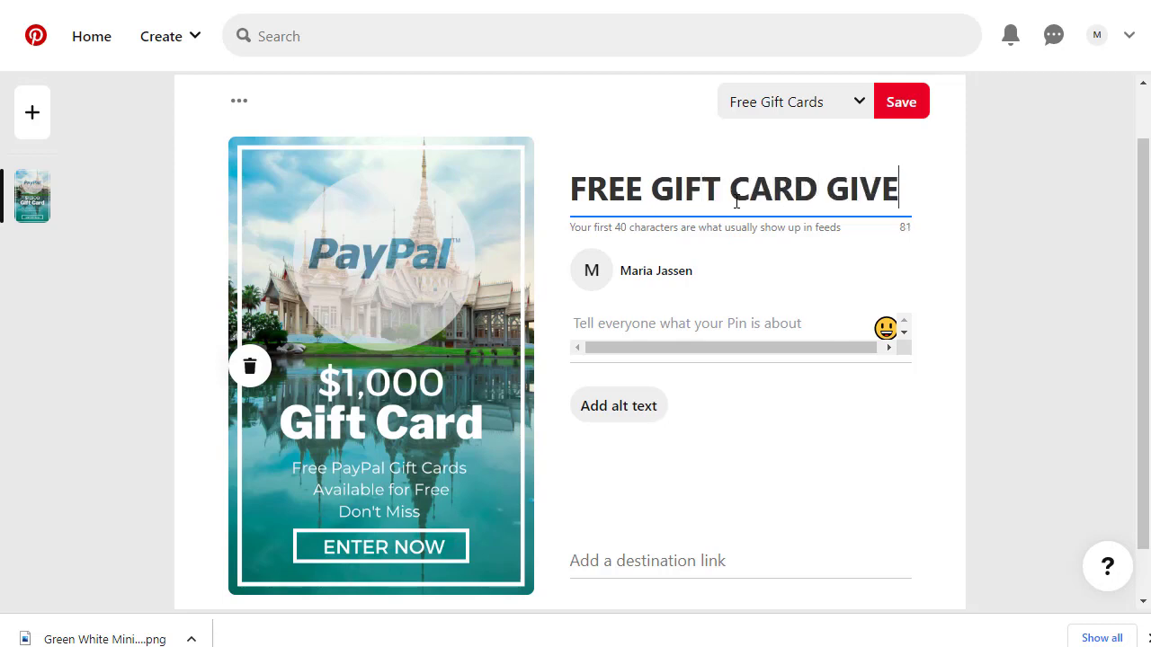
type("AWAY")
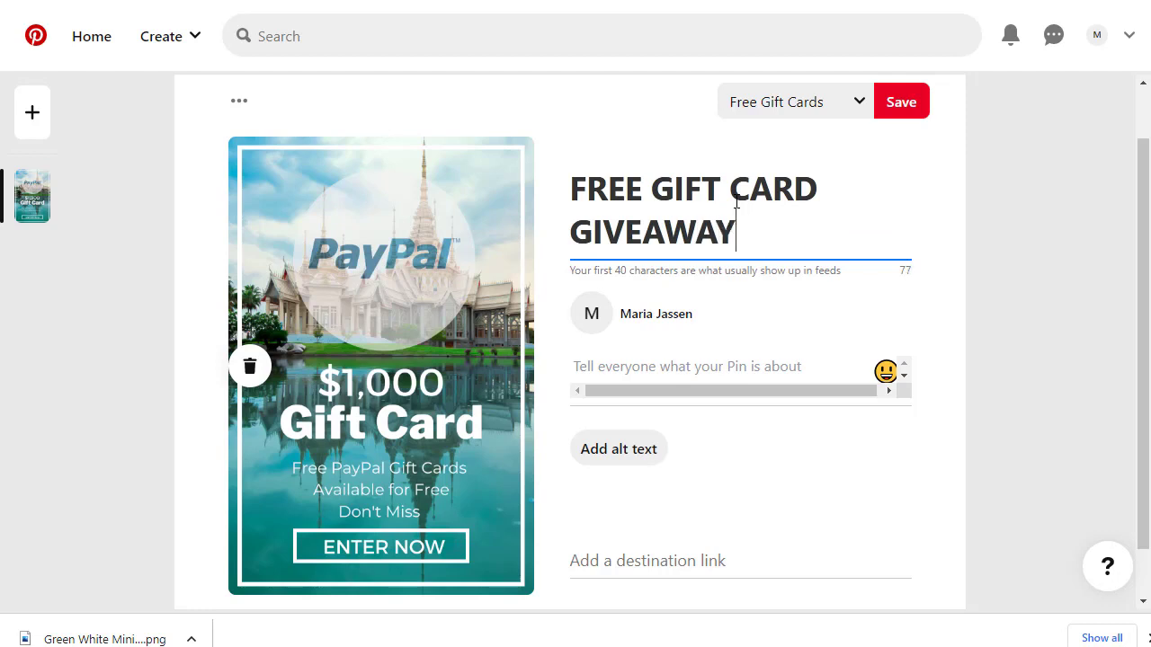
type(".")
Fill in the pin's description, inviting people who want to spend free Gift Cards online to access more through this pin at no cost
left_click(663, 365)
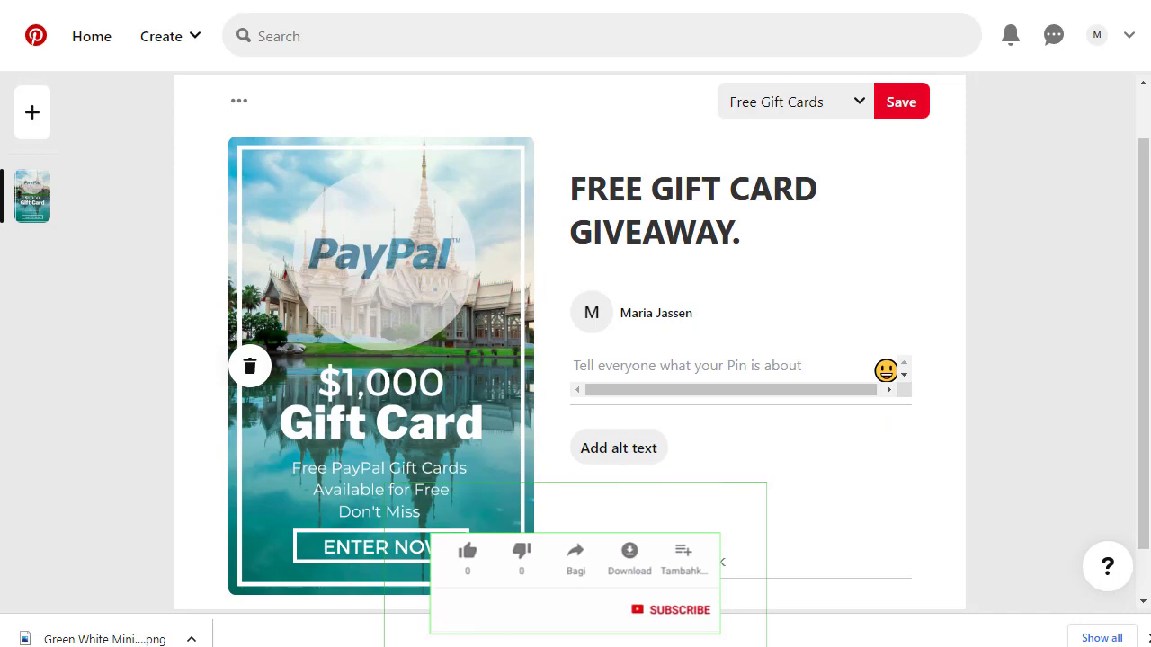
left_click(641, 366)
type("If you want to have  free Gift Cards and spend them online click on this pin to access more free gift cards at no cost to you.")
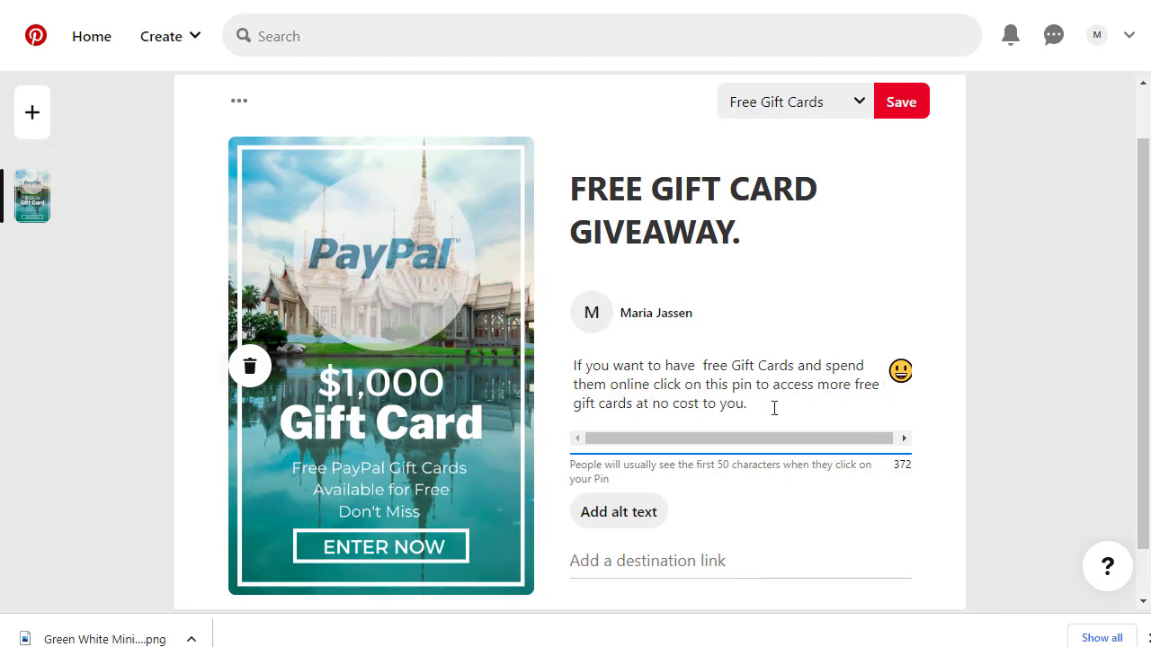
Copy the profile URL from Linktree's sharing options and paste it as the destination link of the Pinterest pin
left_click(665, 558)
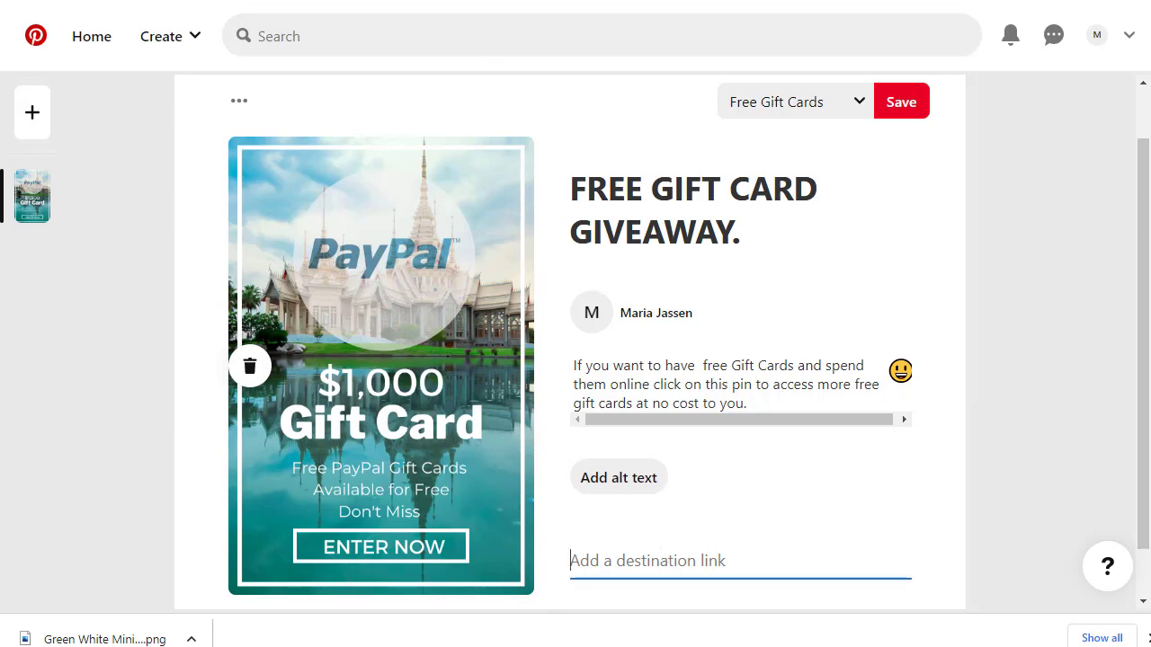
key("ctrl+Tab")
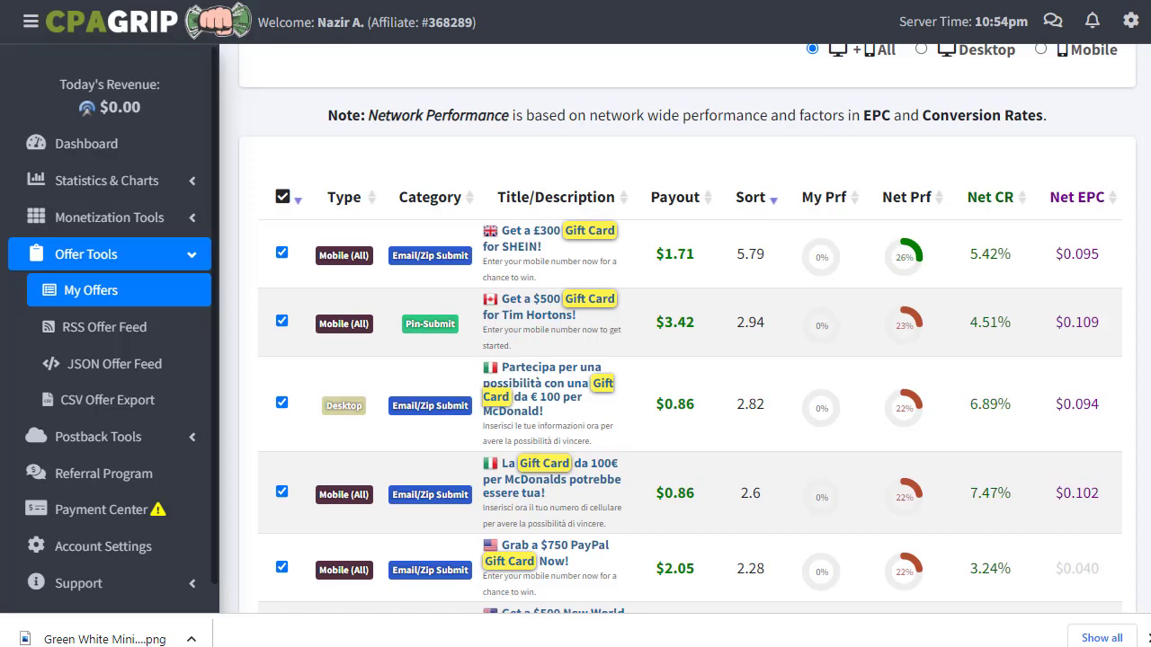
key("ctrl+Tab")
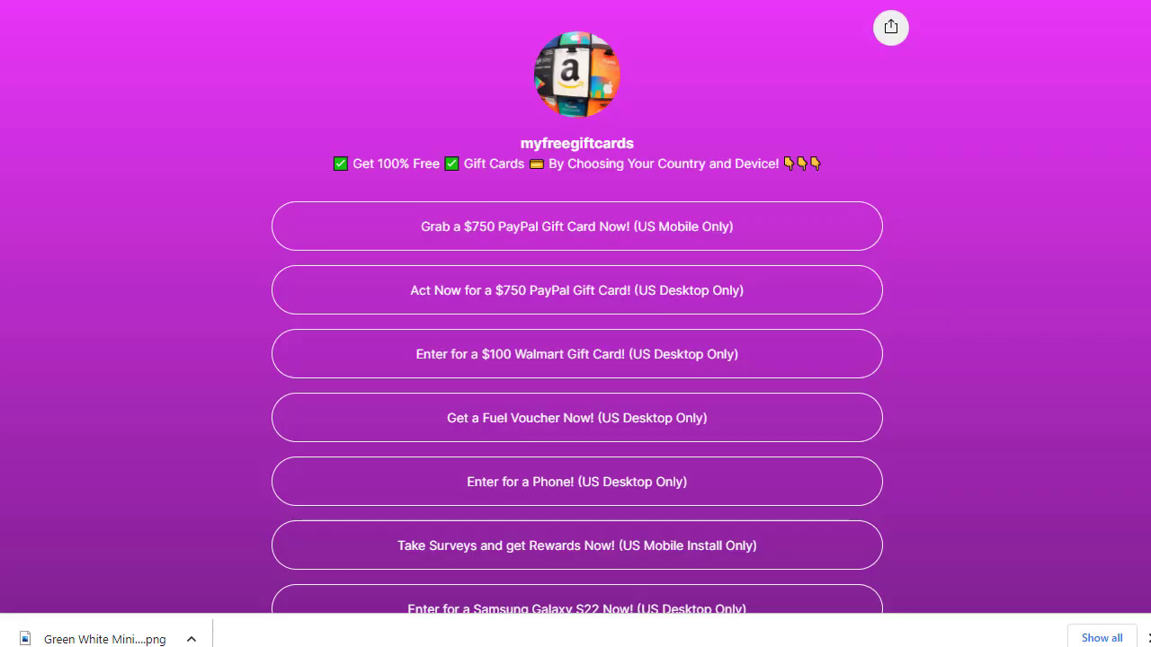
right_click(260, 0)
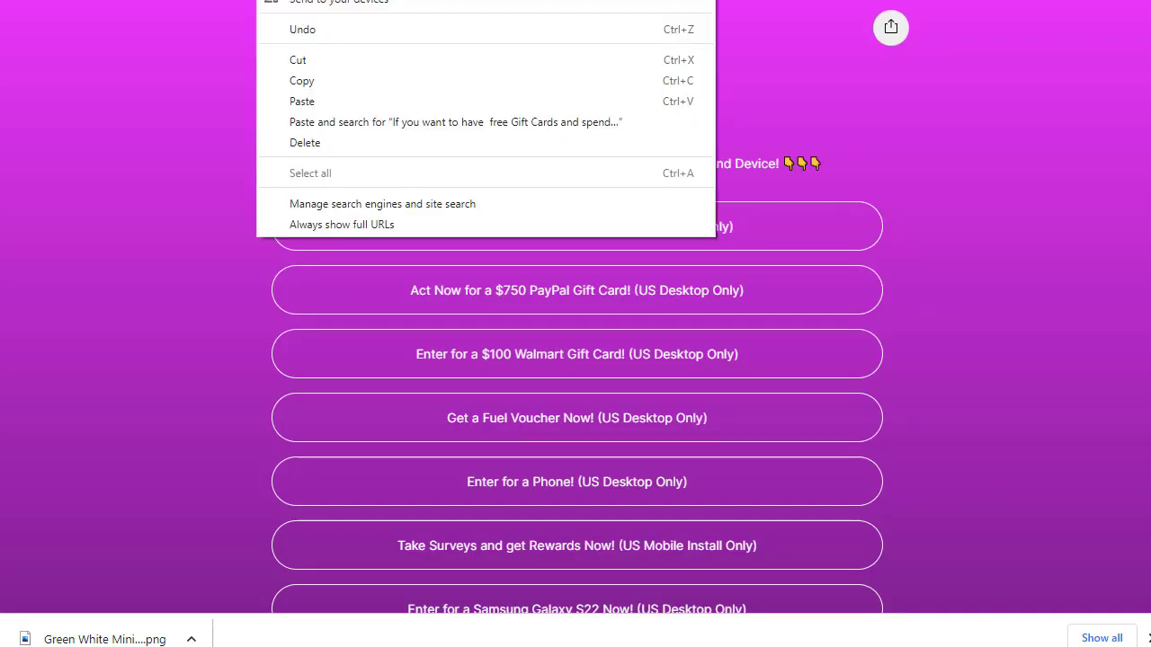
left_click(327, 80)
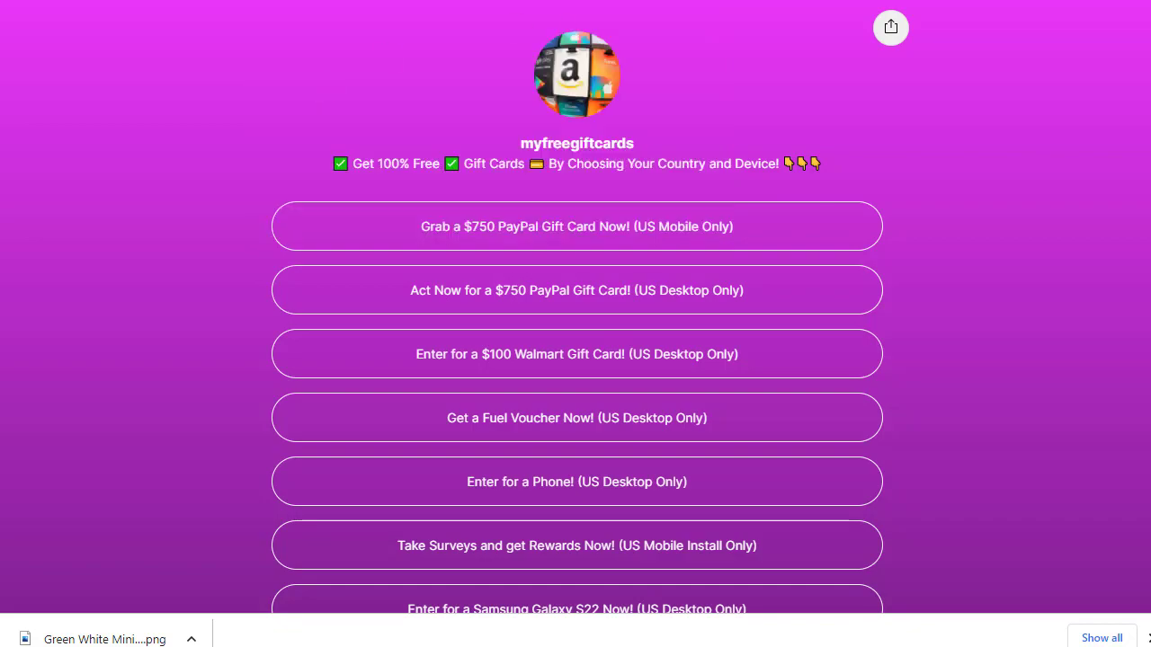
key("ctrl+Tab")
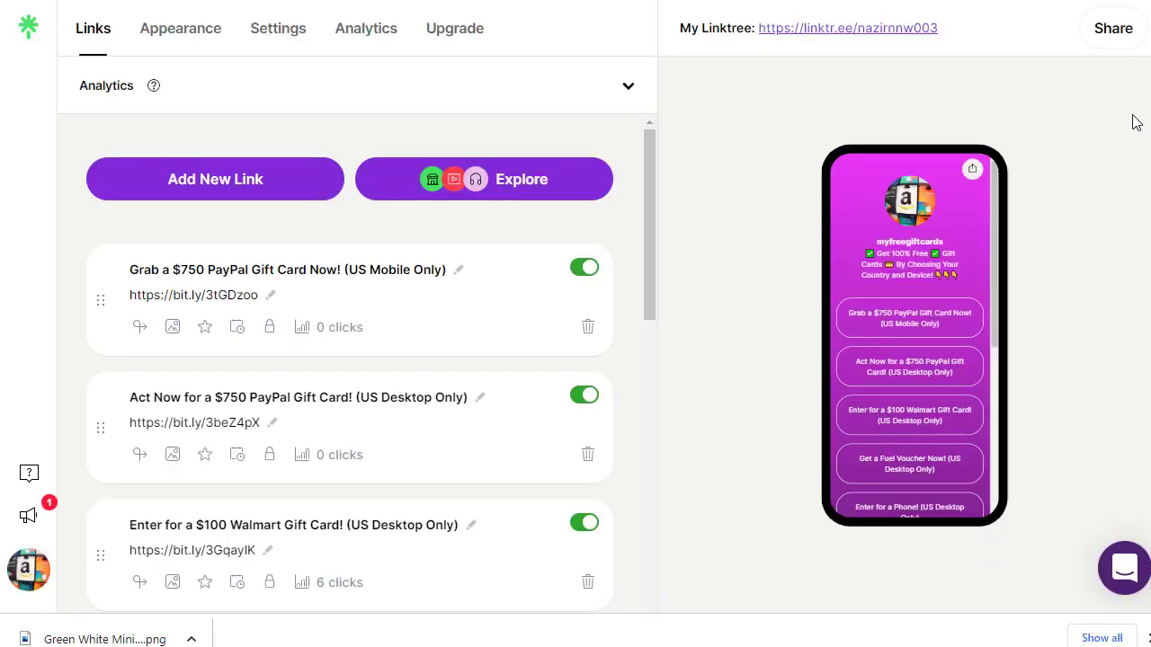
left_click(1113, 36)
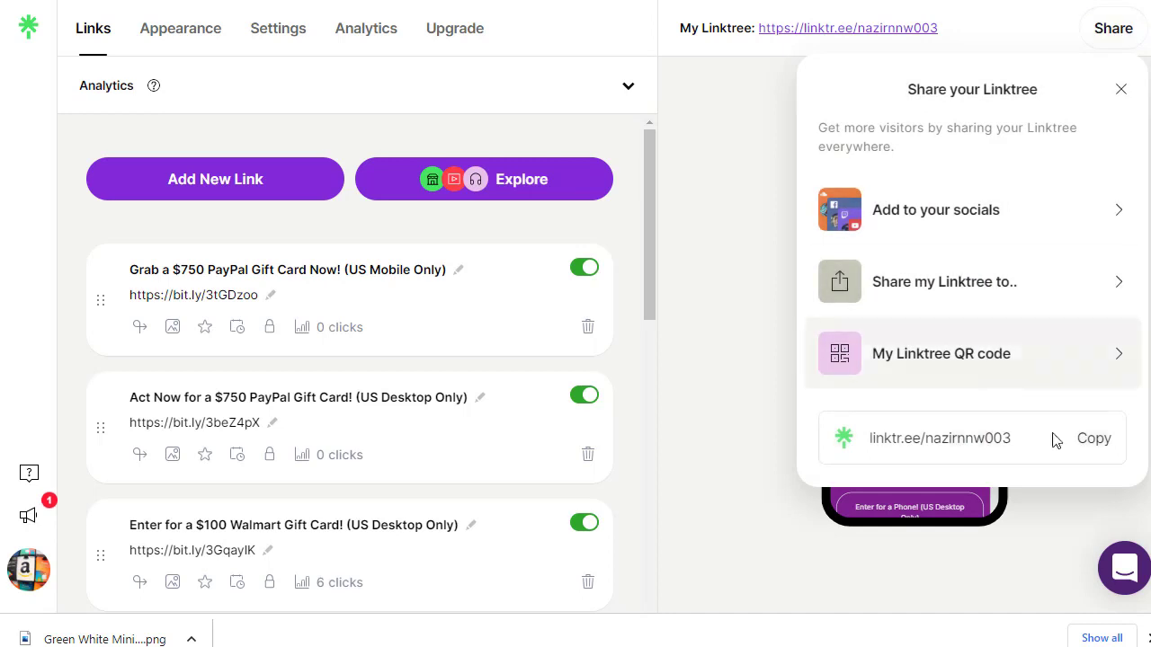
left_click(1088, 445)
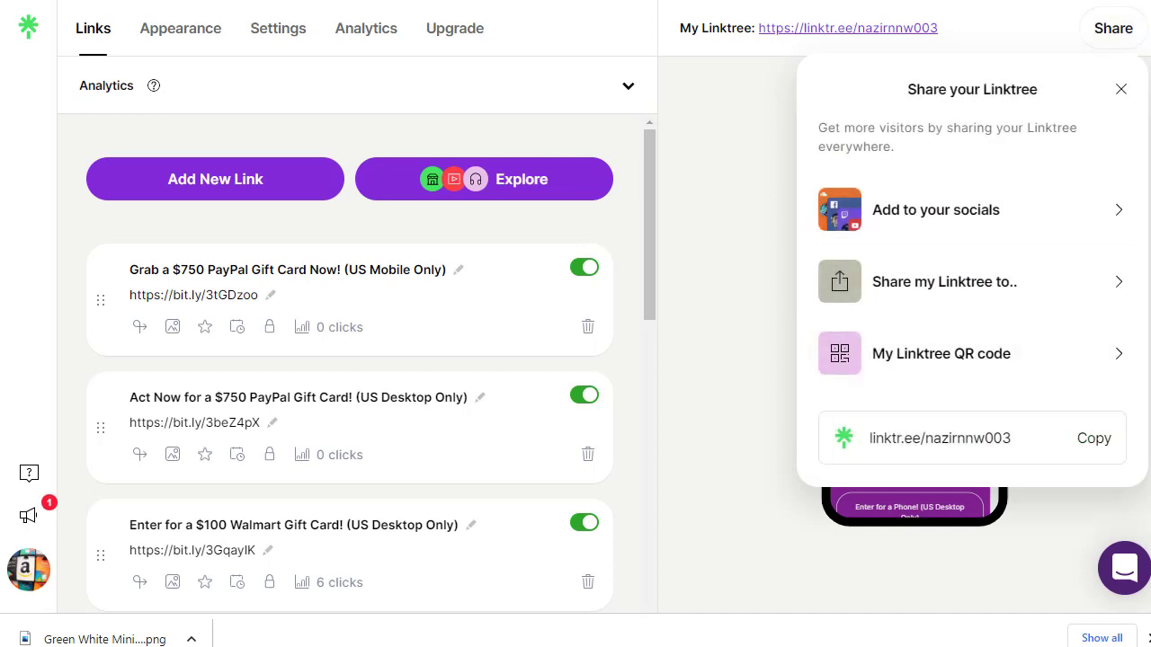
key("ctrl+Tab")
left_click(617, 542)
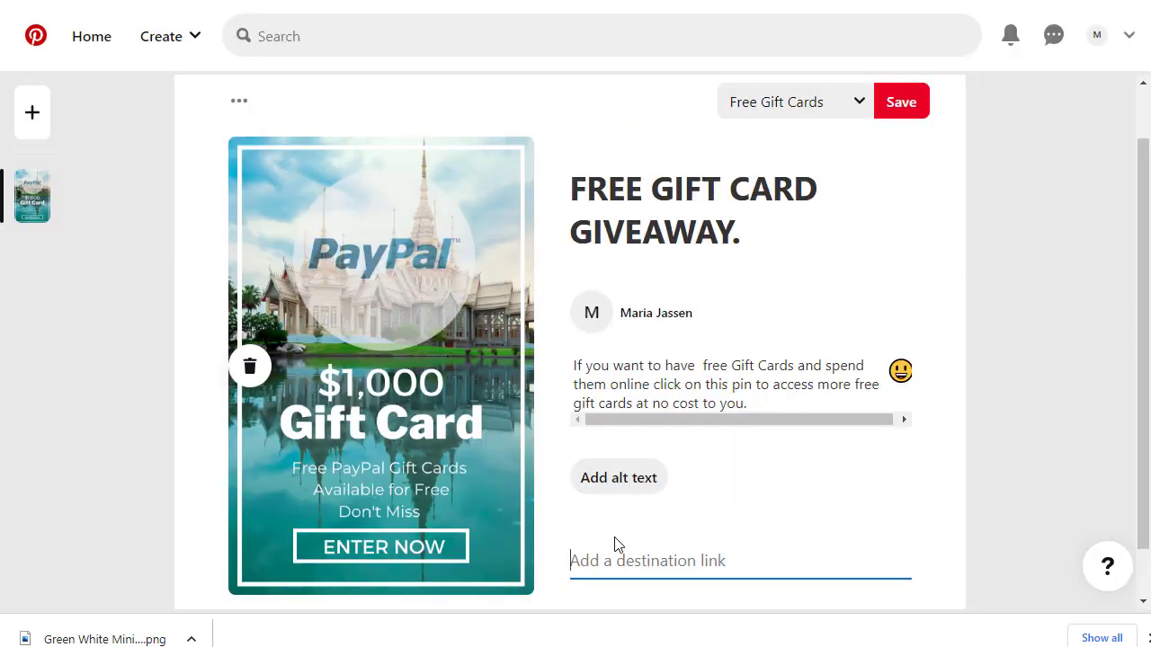
key("ctrl+v")
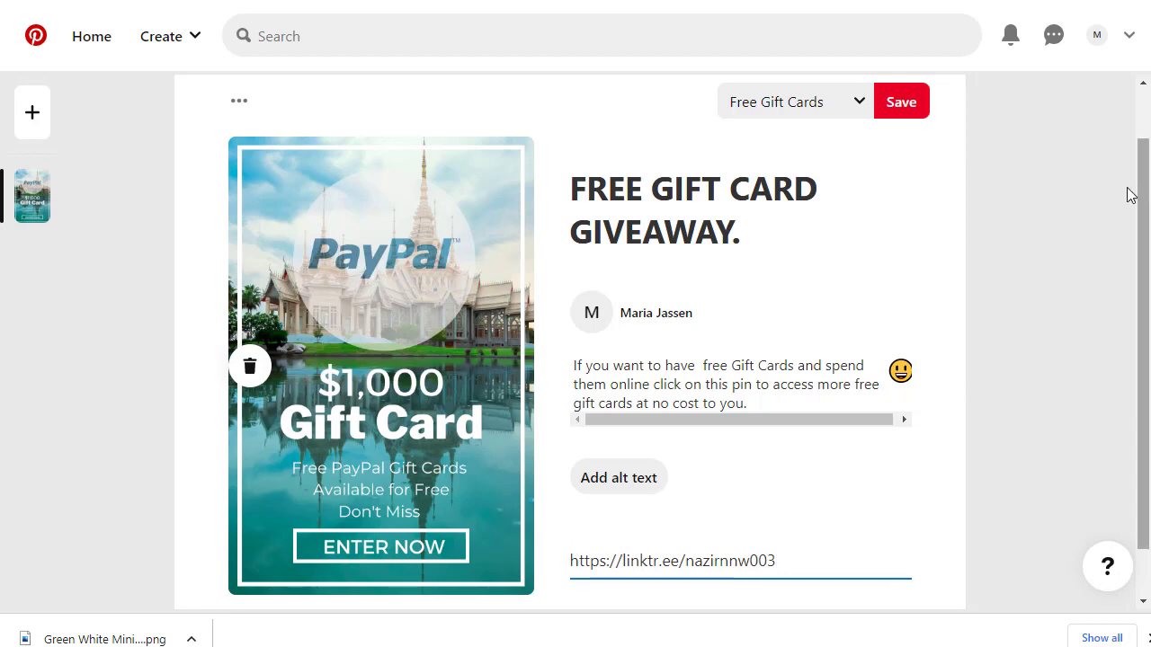
Save the pin to the Free Gift Cards board and postpone the offer to install the Pinterest Save Button
left_click(857, 111)
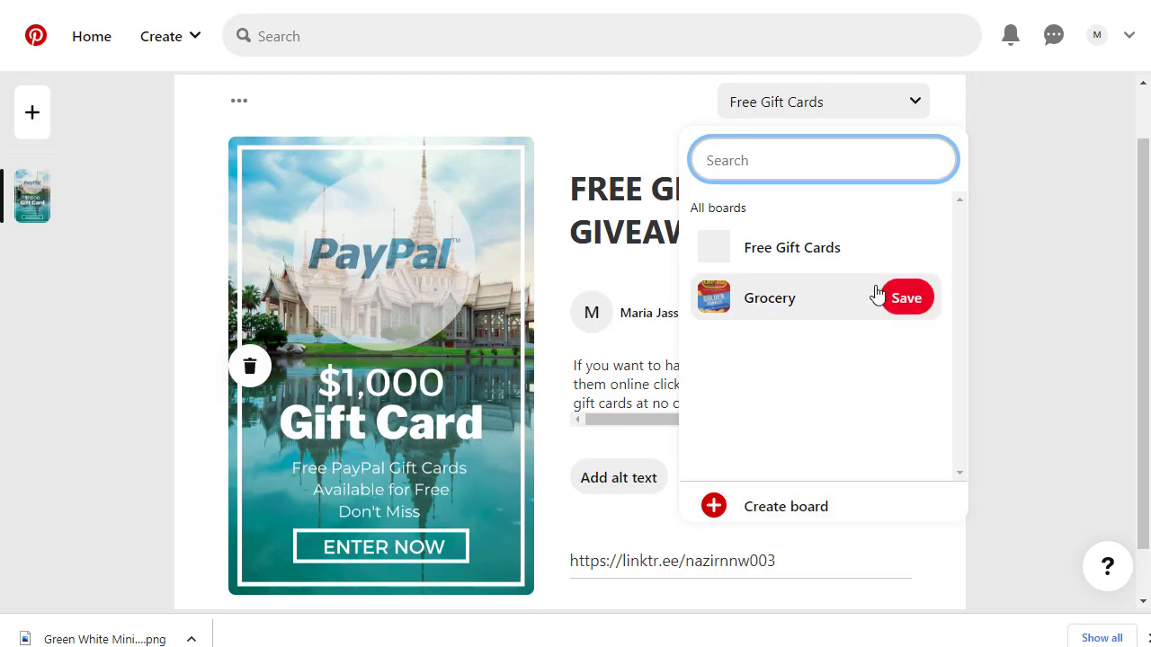
left_click(1008, 205)
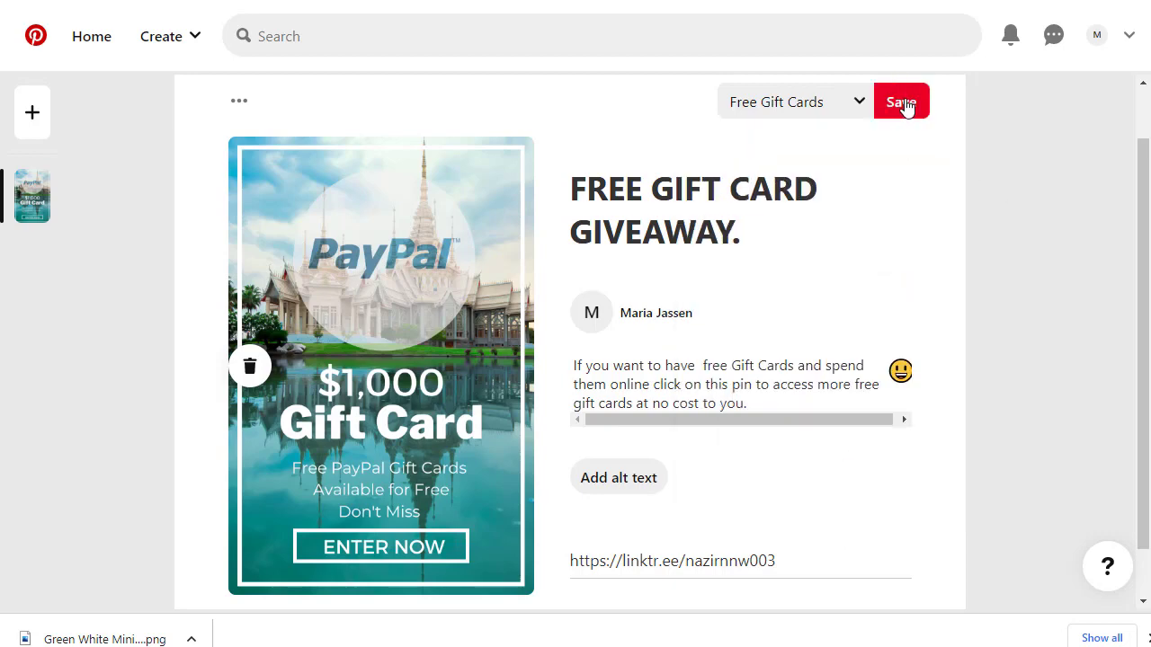
left_click(901, 102)
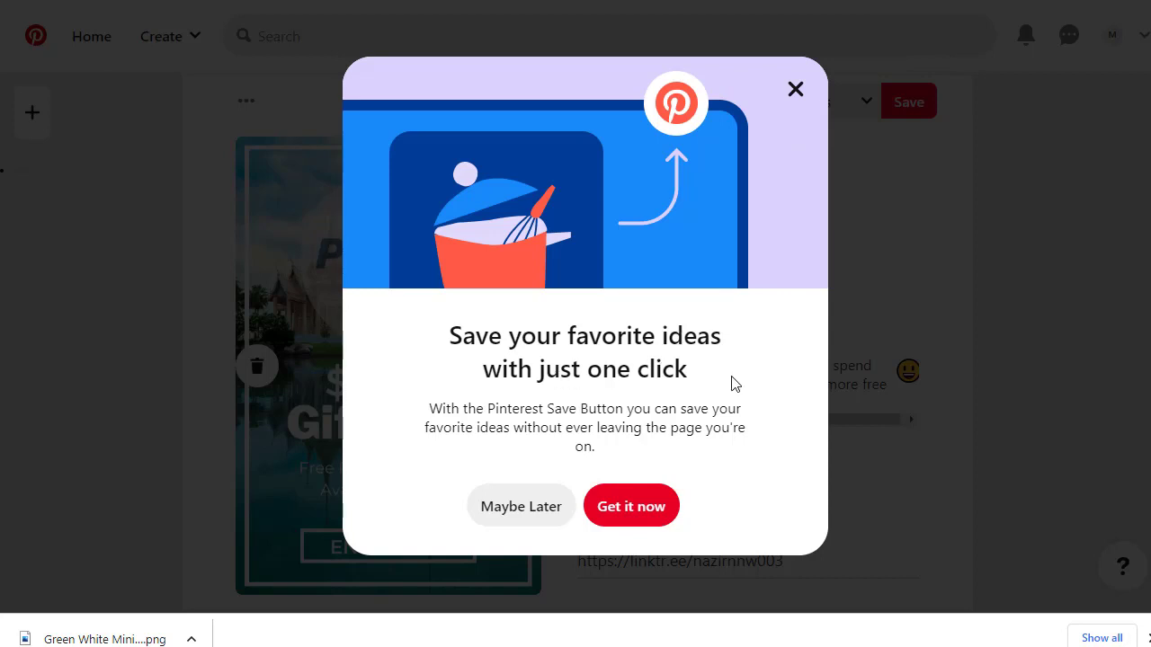
left_click(535, 507)
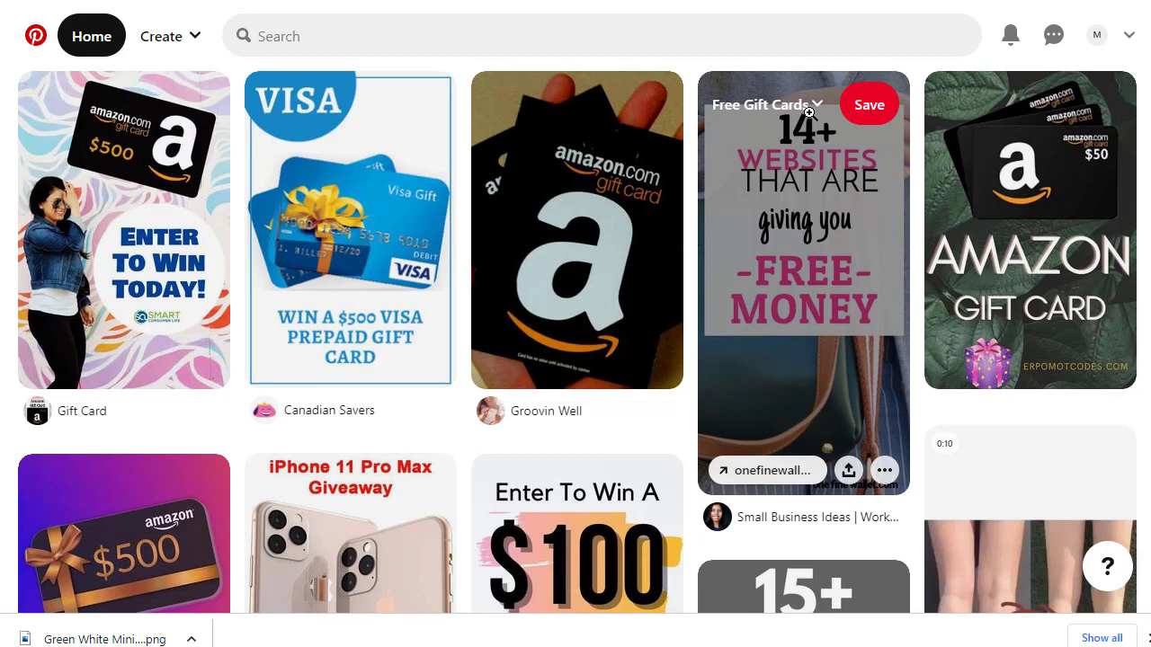
Look through the gift card and giveaway pins in the Pinterest home feed
scroll(809, 113, "down", 3)
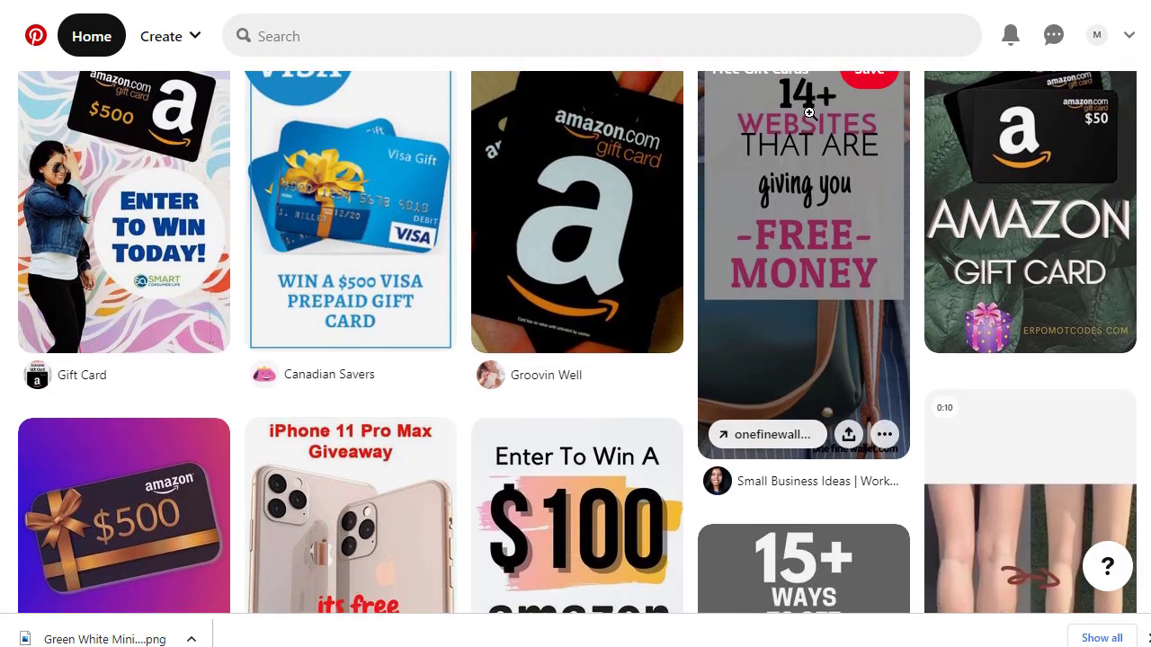
scroll(809, 112, "down", 6)
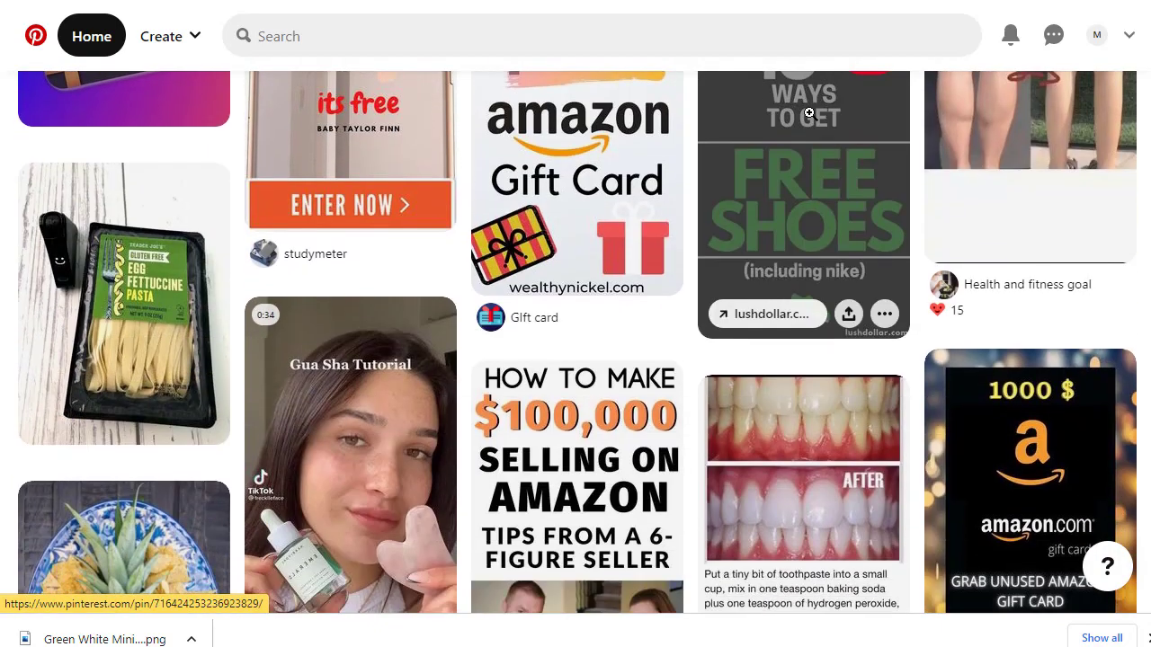
scroll(809, 113, "down", 1)
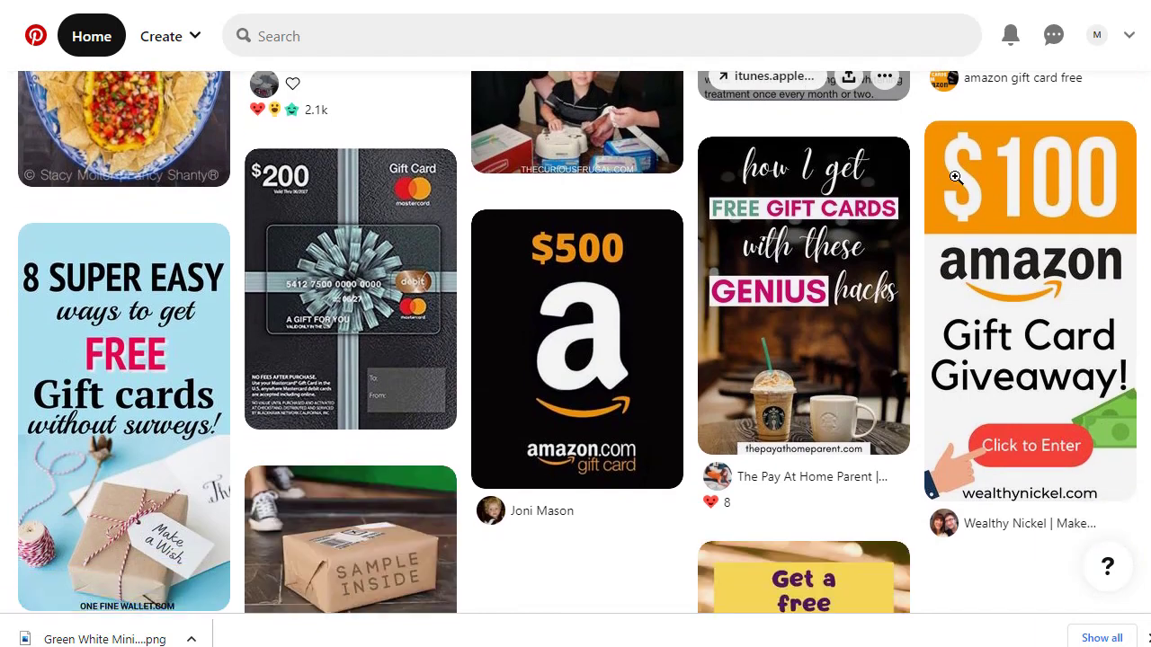
mouse_move(955, 177)
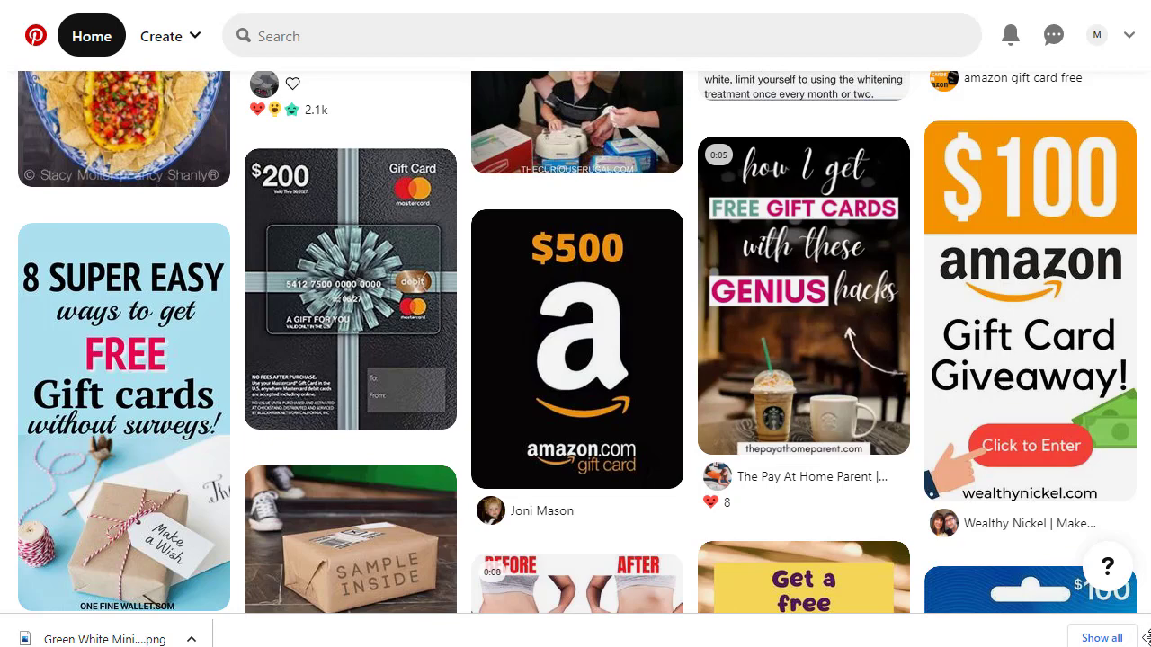
mouse_move(1050, 509)
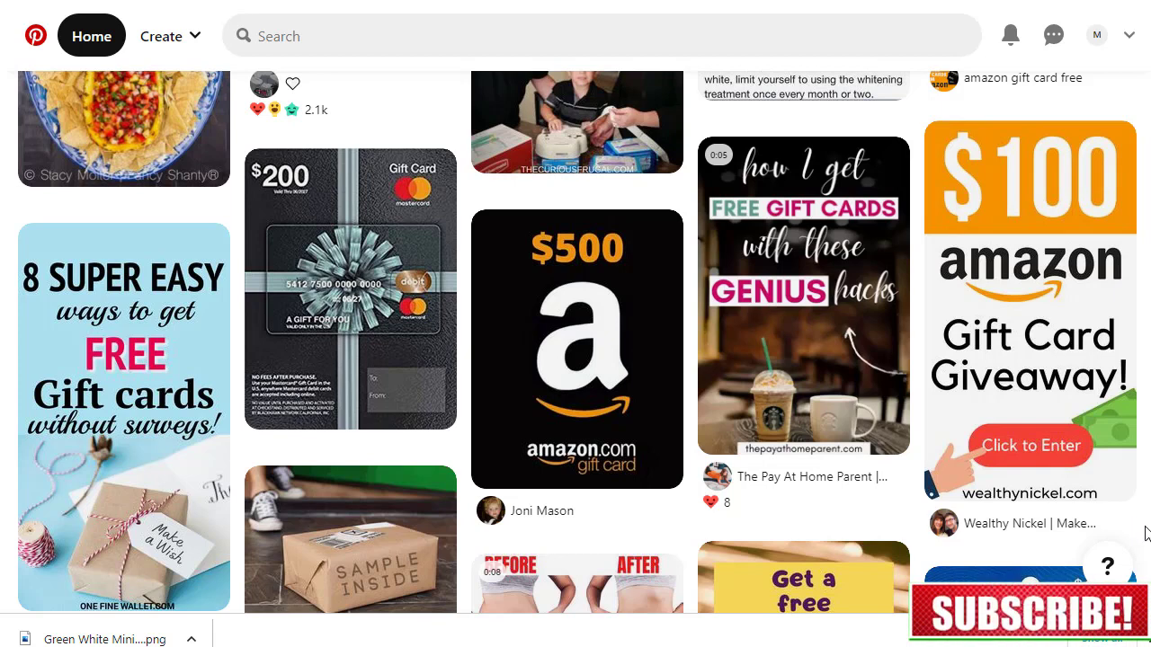
scroll(1145, 534, "down", 3)
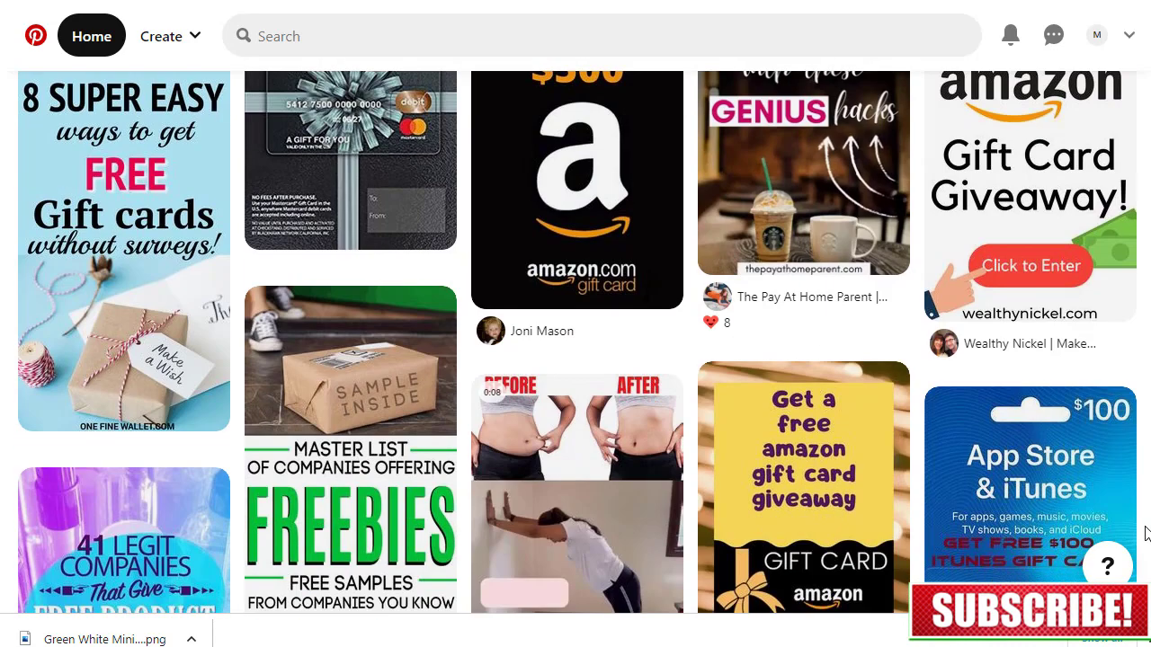